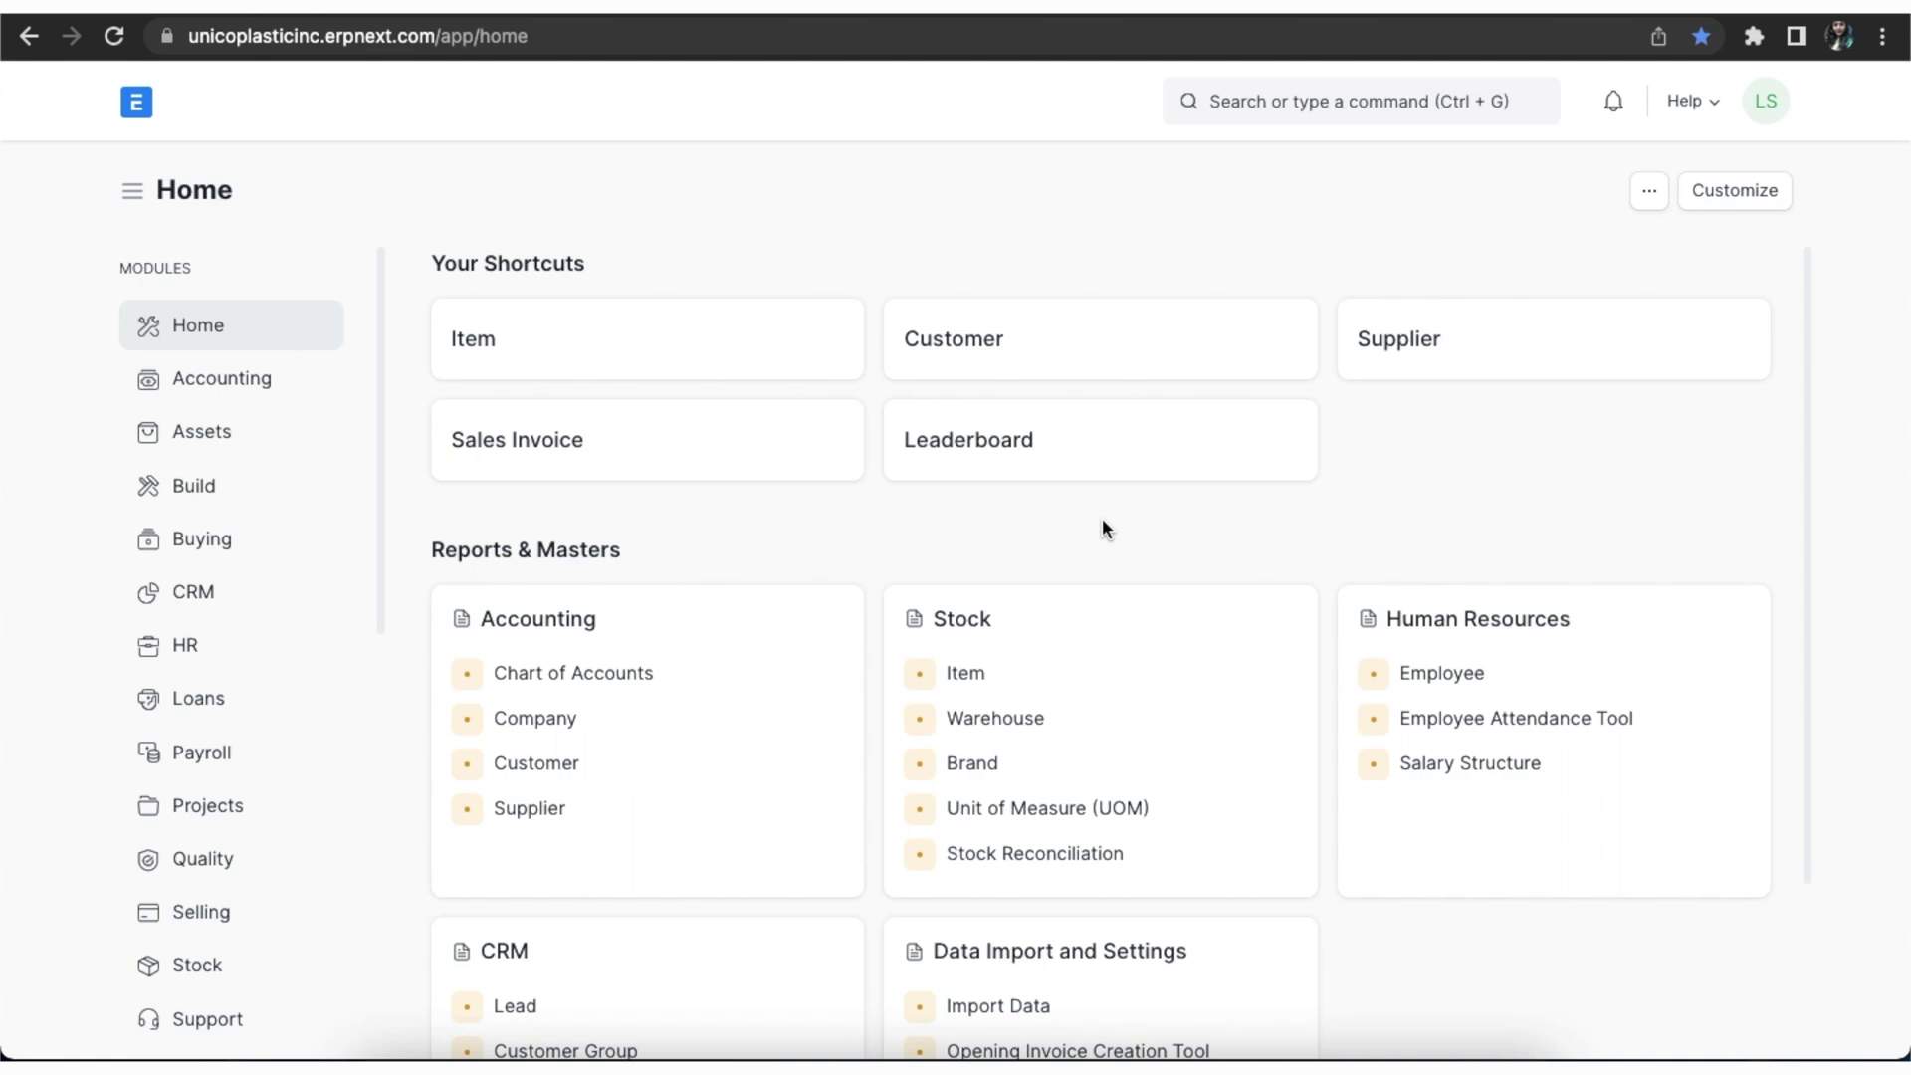
Start a new sales invoice with customer Federated Inc
{"action": "left_click", "coordinate": [1240, 102]}
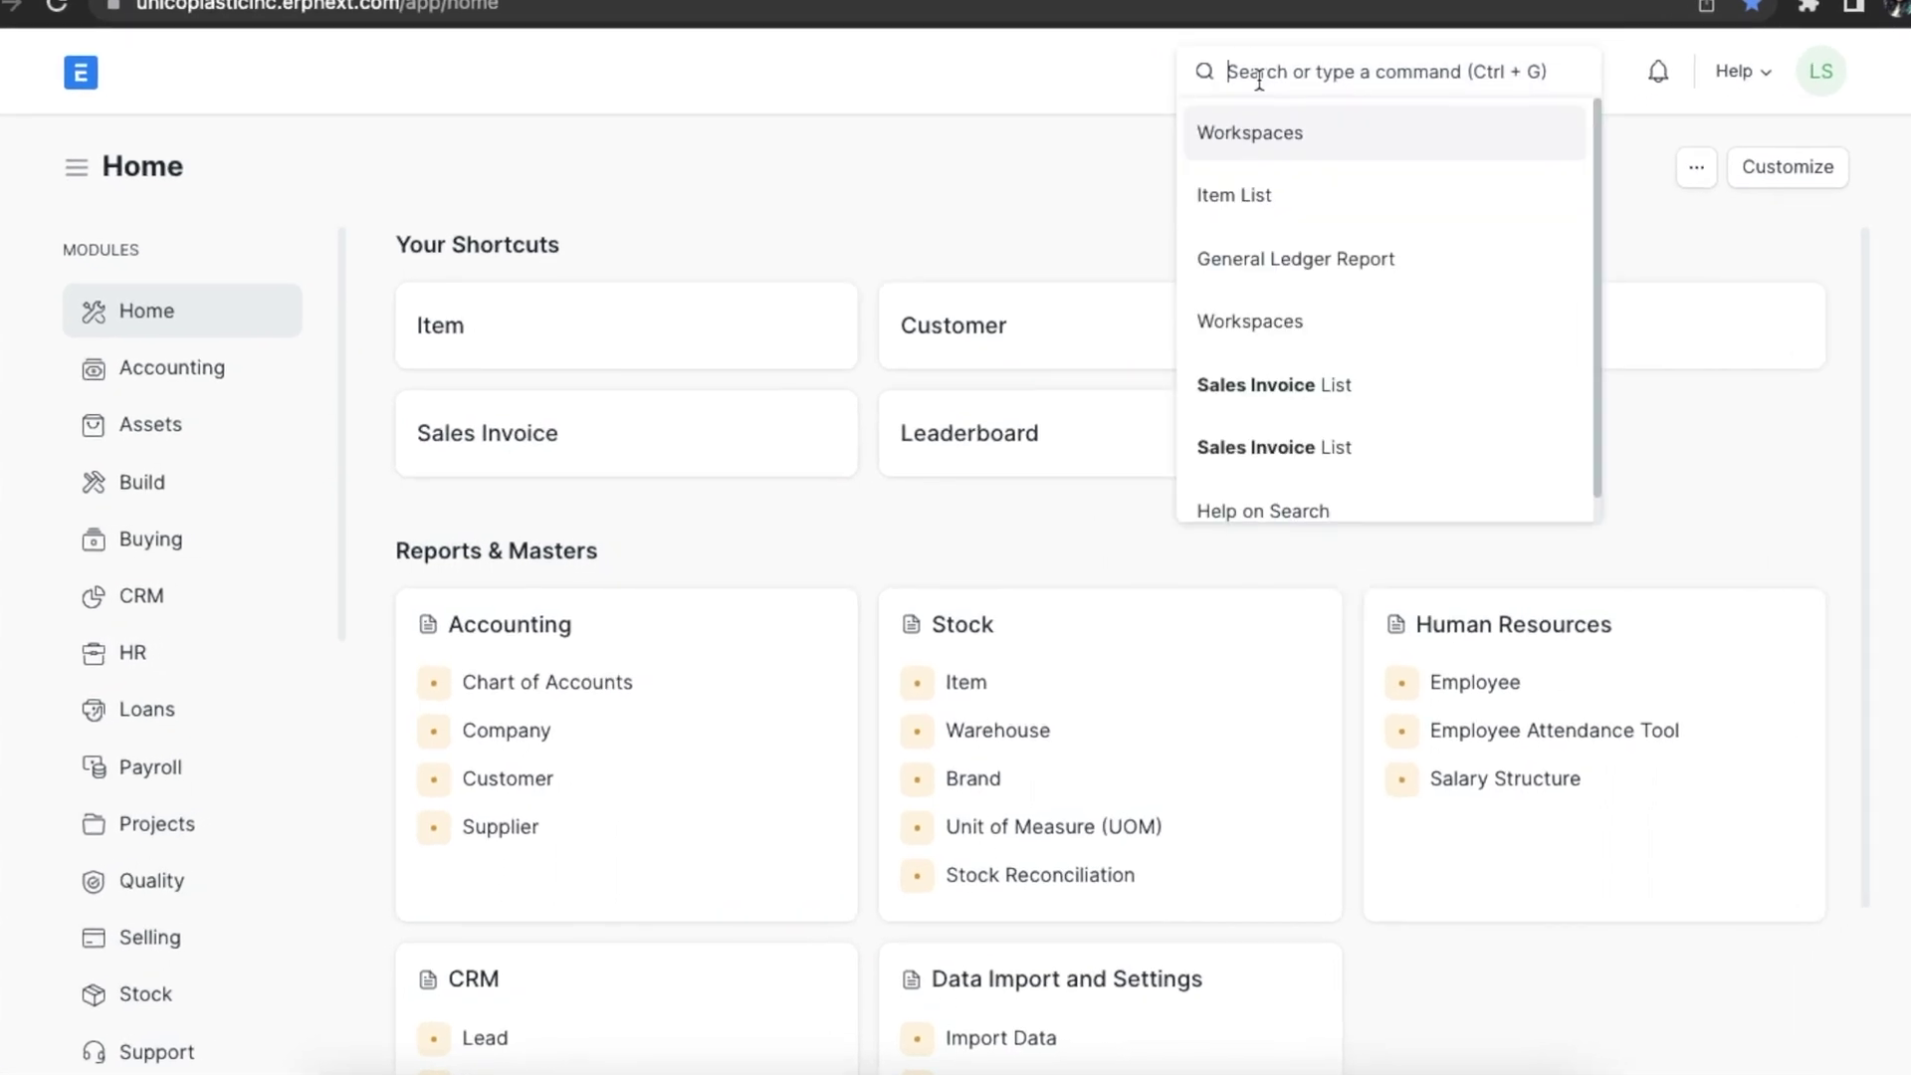
{"action": "type", "text": "n"}
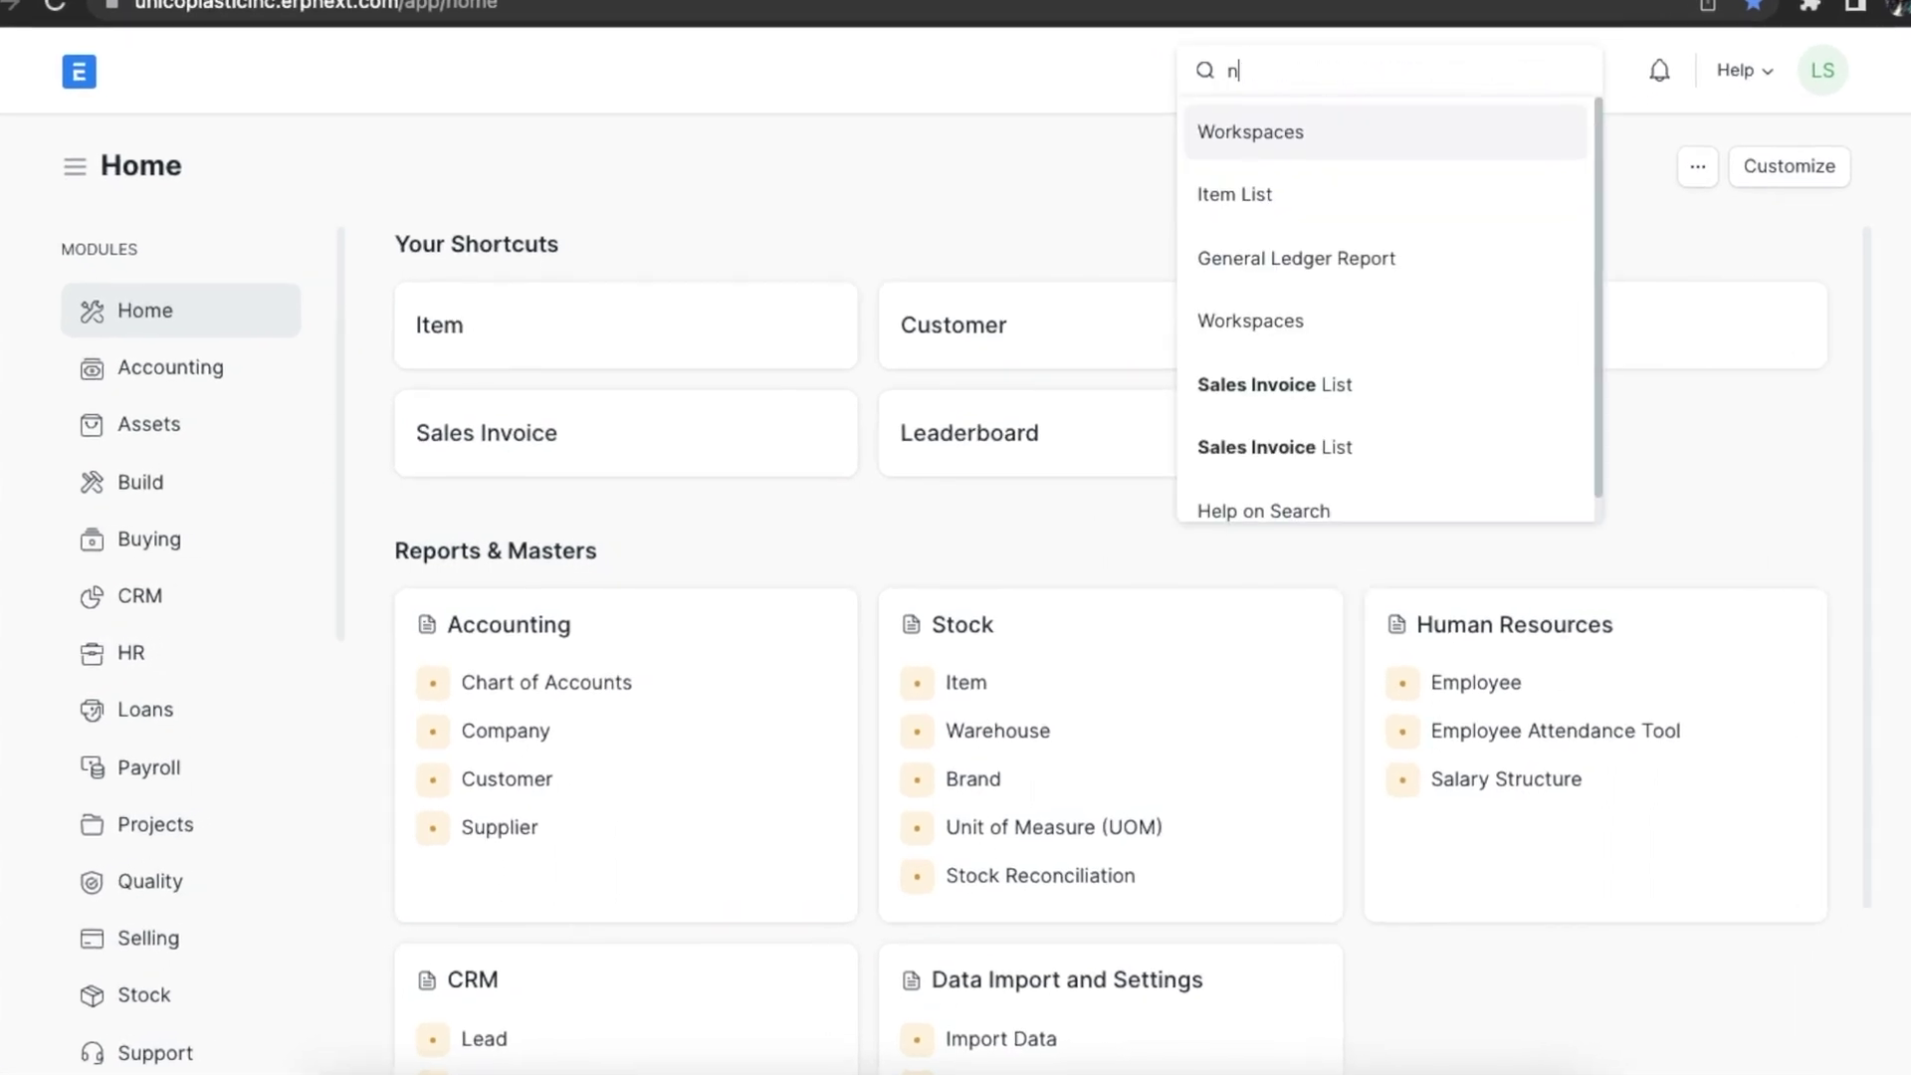
{"action": "type", "text": "ew sales in"}
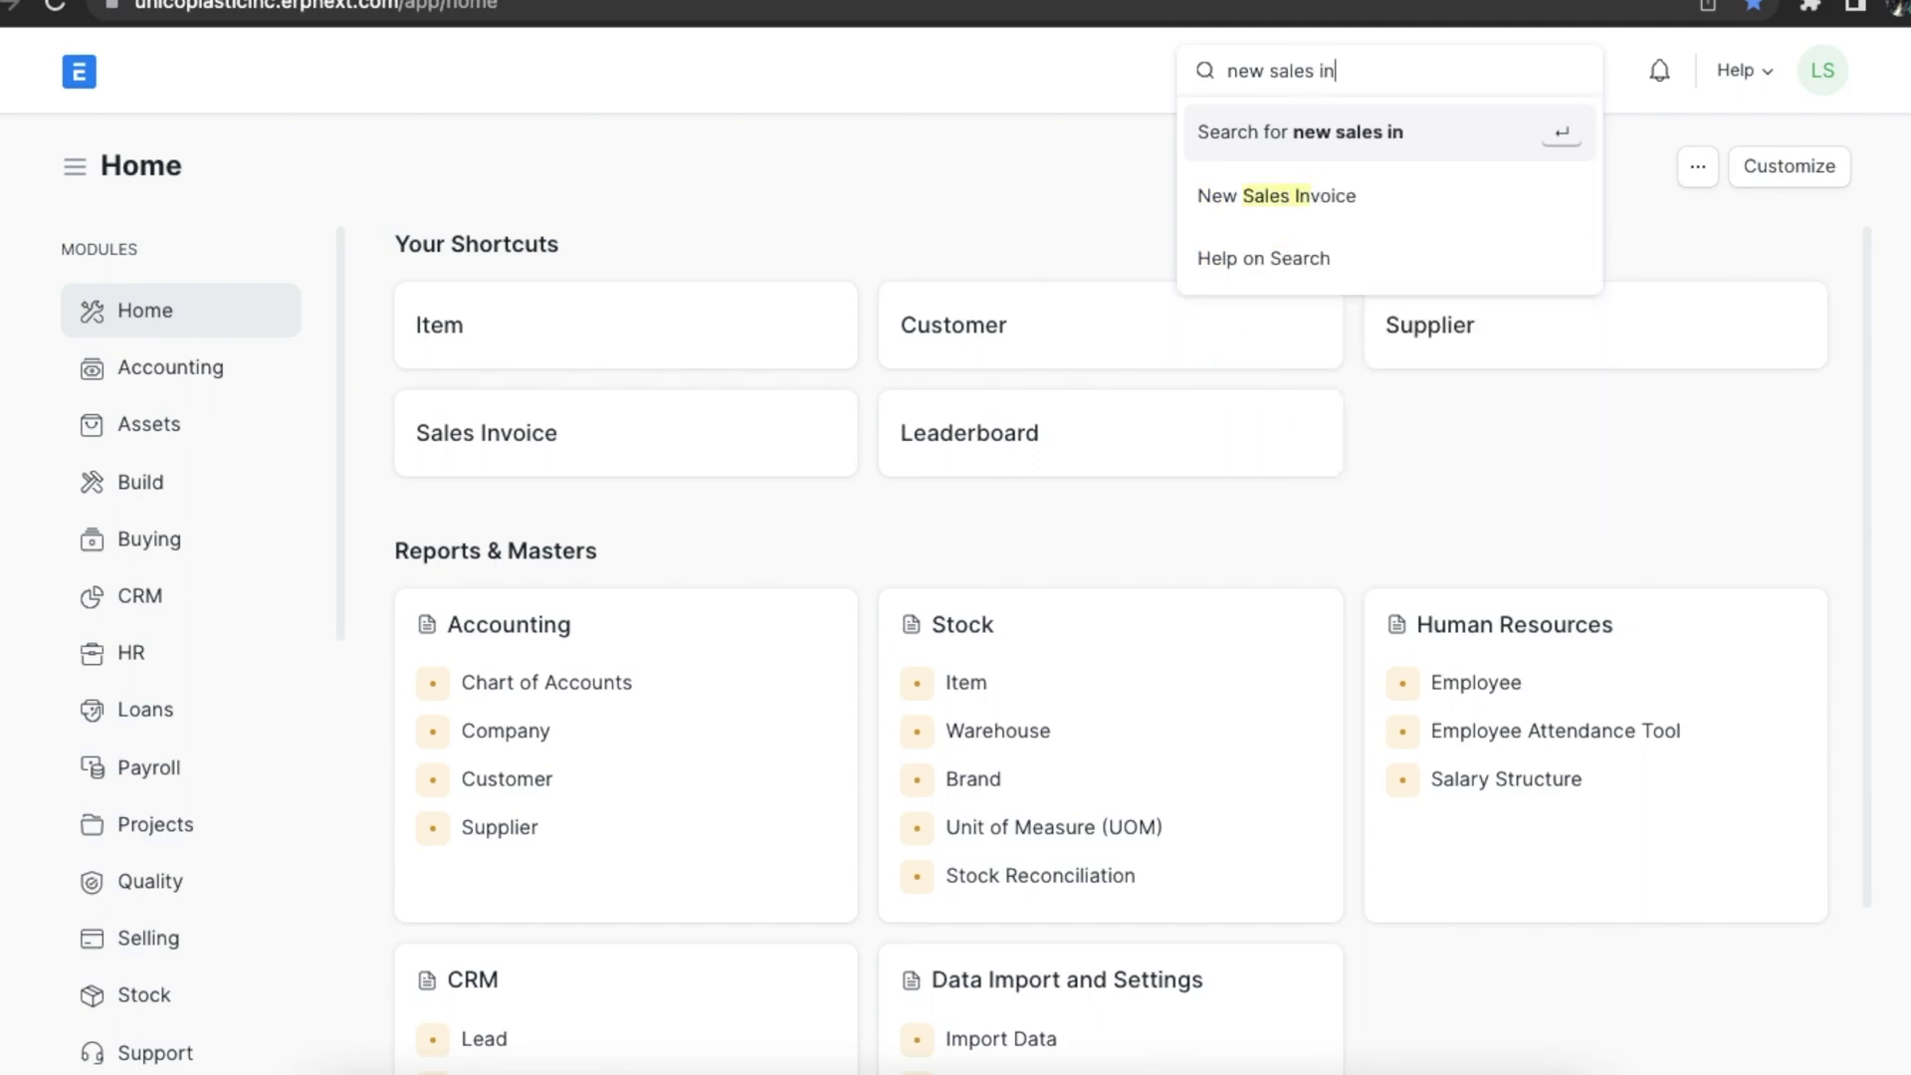
{"action": "left_click", "coordinate": [1280, 192]}
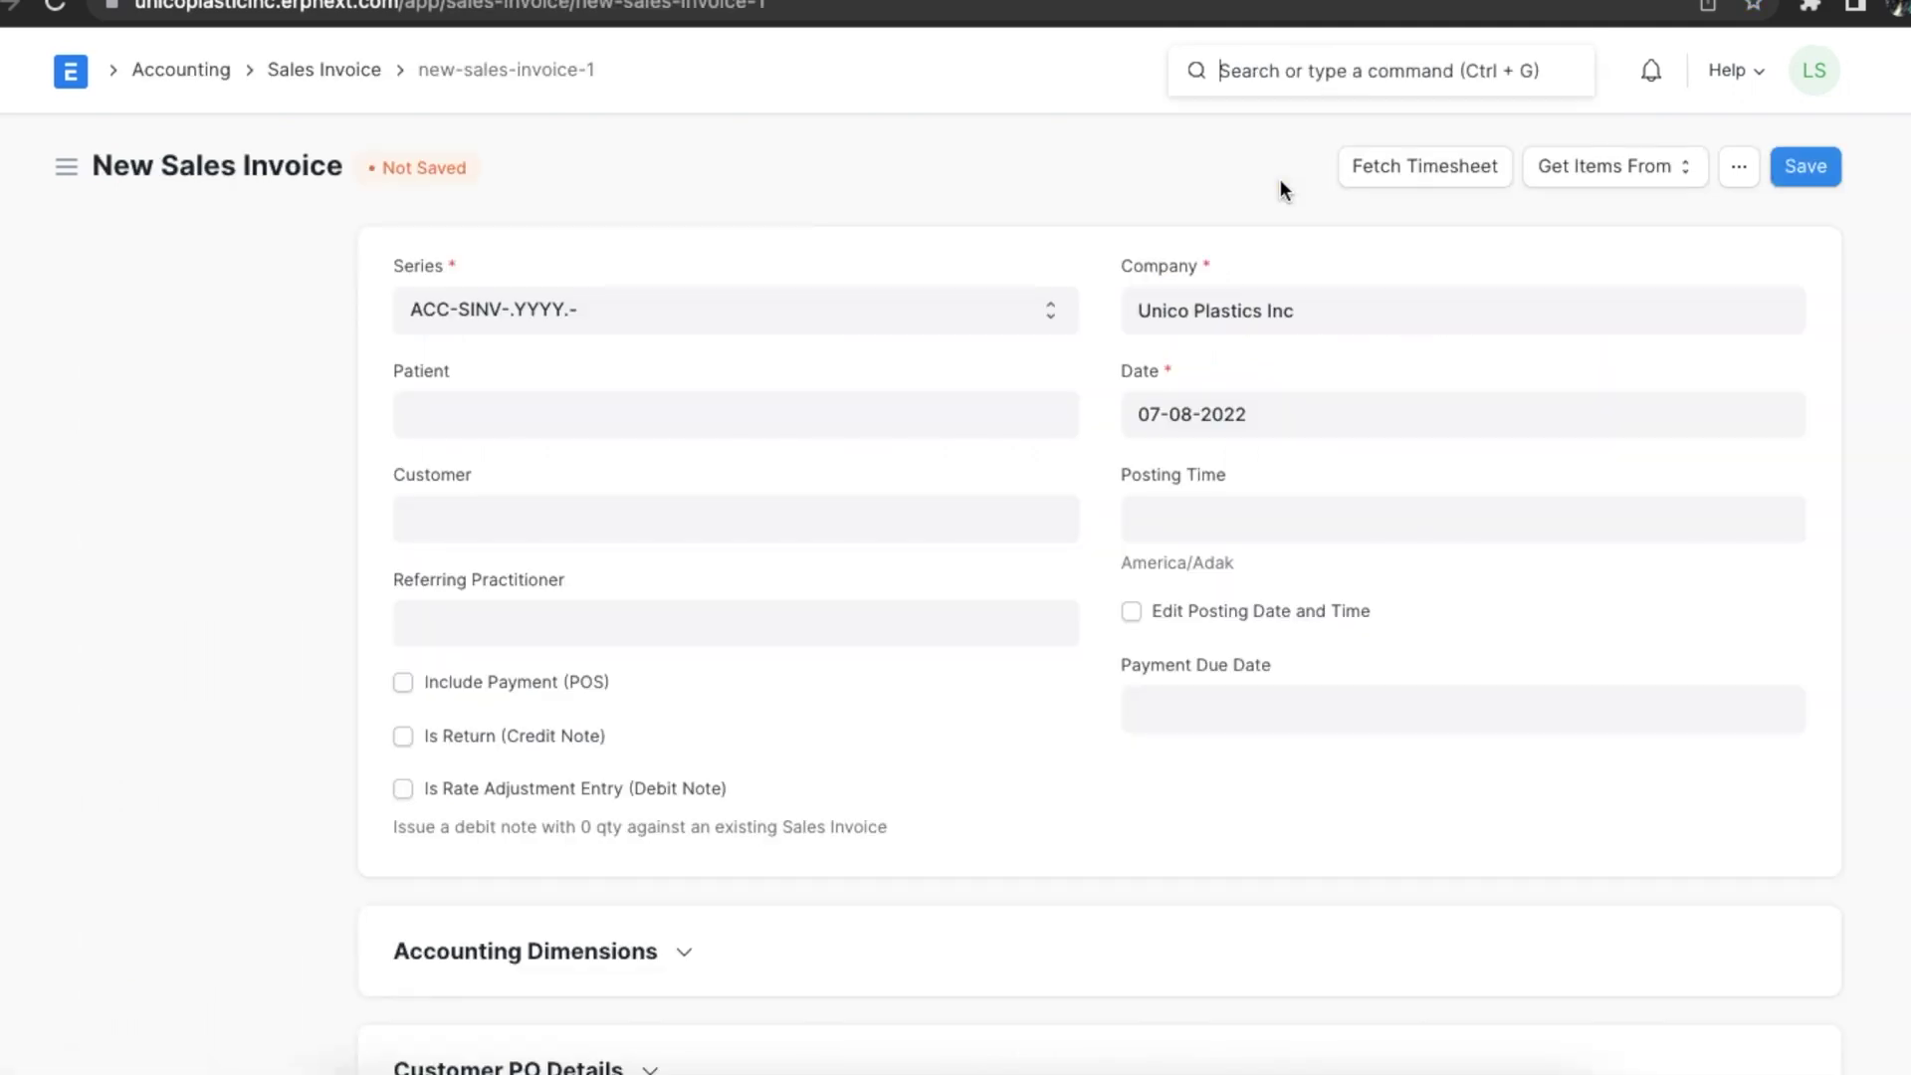
{"action": "left_click", "coordinate": [1077, 468]}
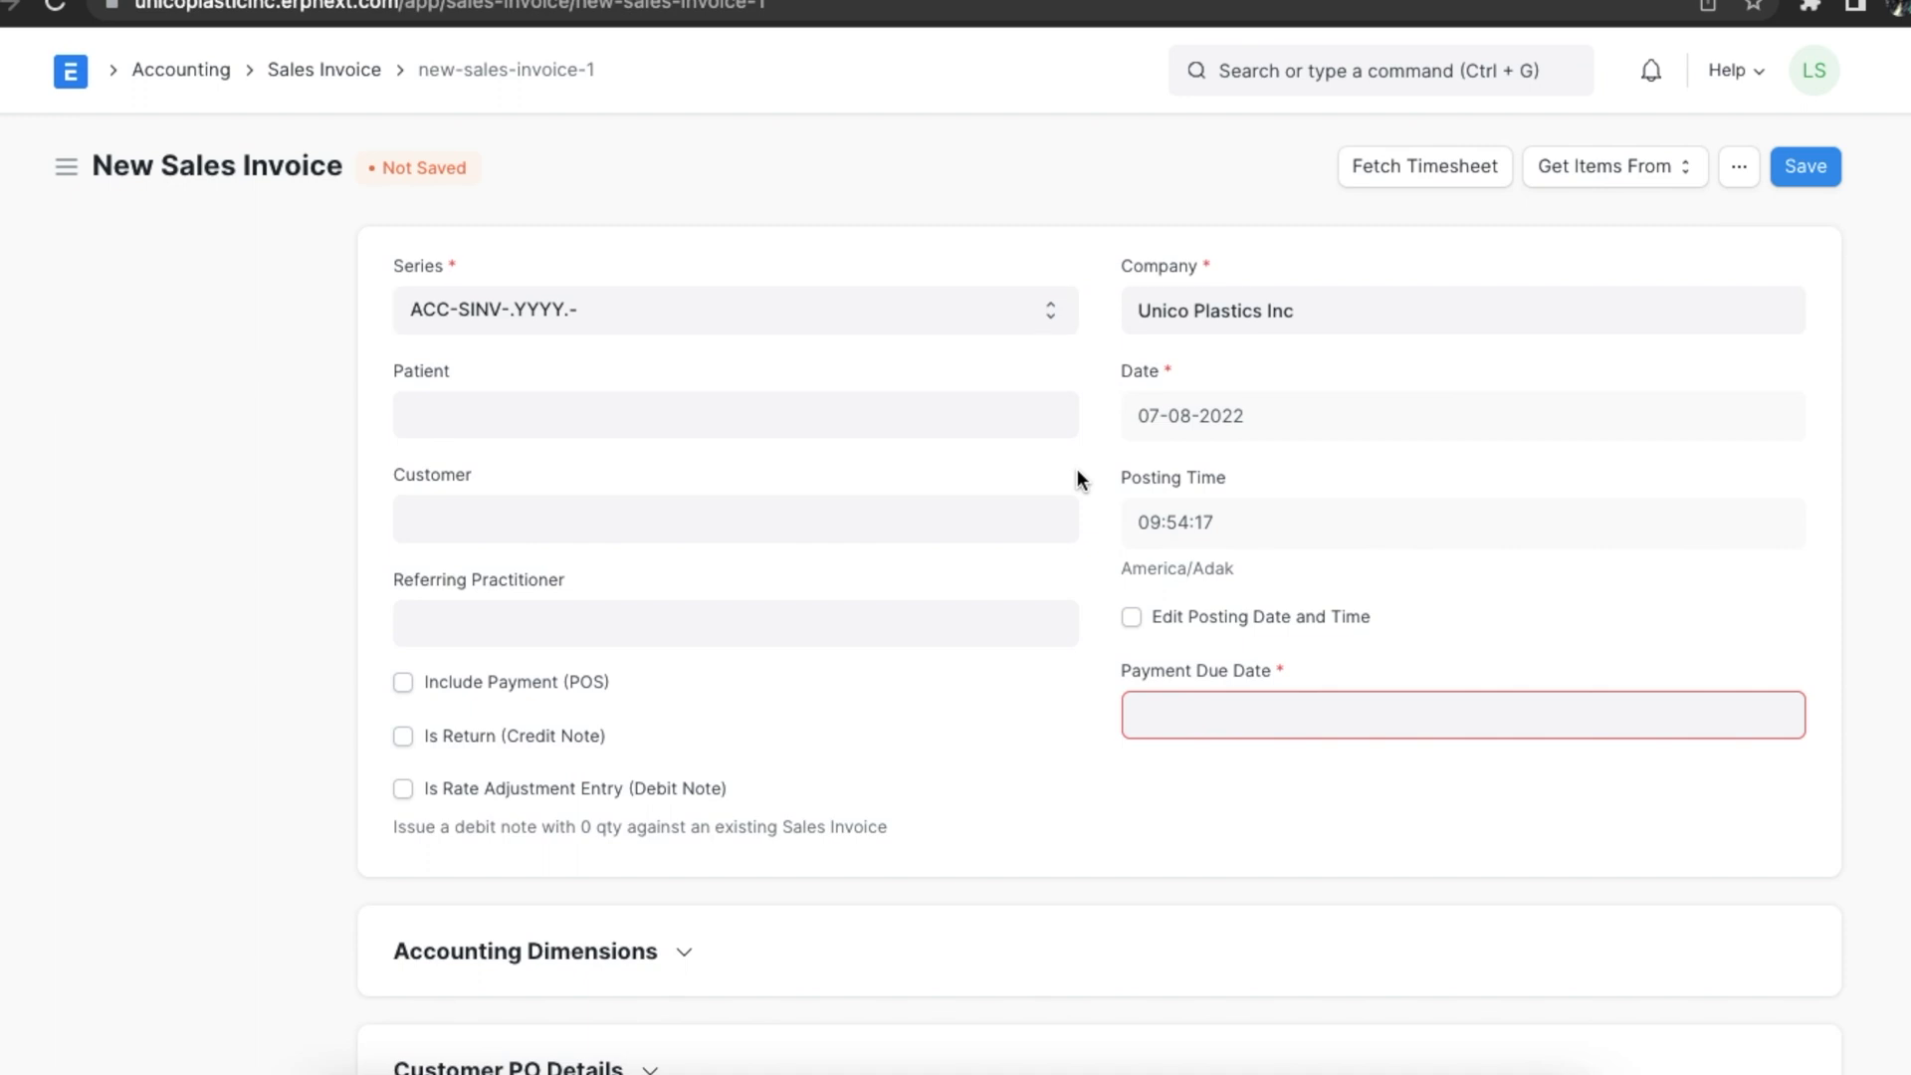
{"action": "left_click", "coordinate": [789, 522]}
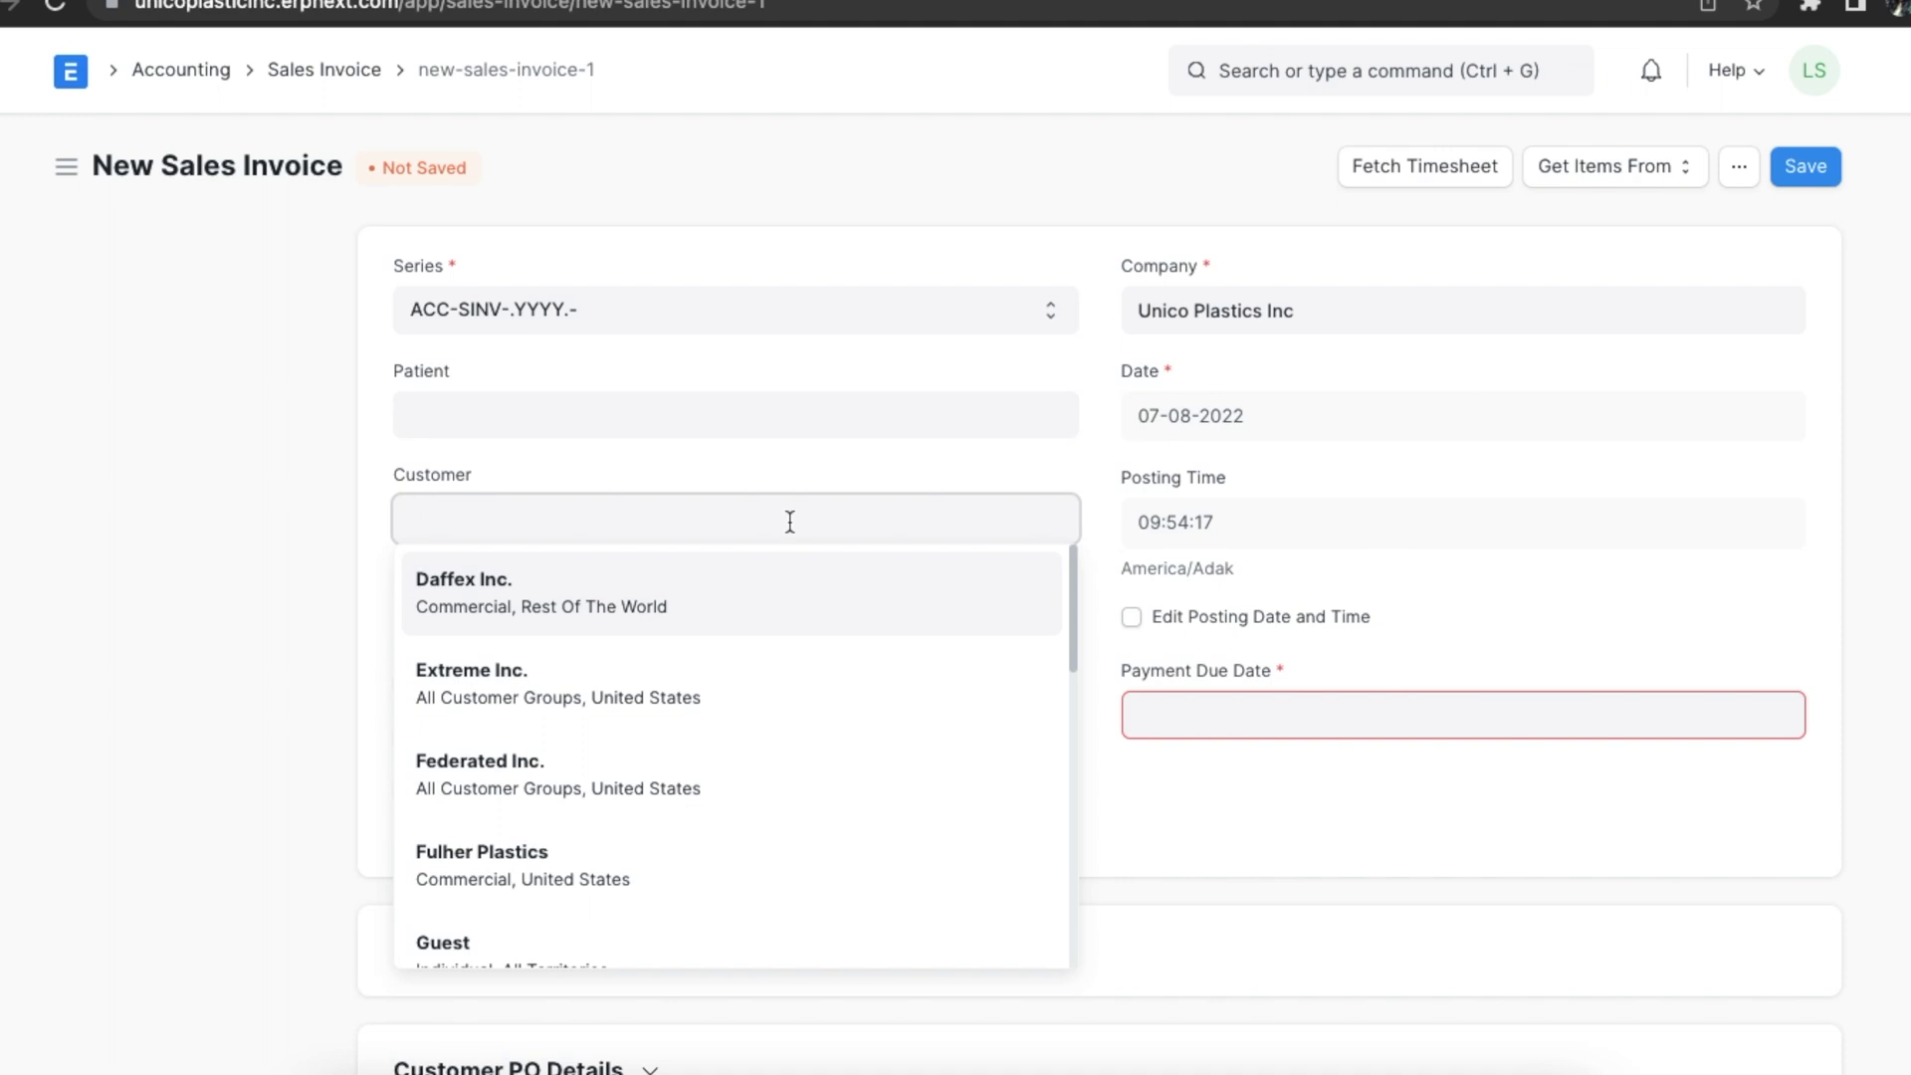
{"action": "left_click", "coordinate": [641, 774]}
Add item UPI001 to the invoice with quantity 10 at rate 200
{"action": "scroll", "coordinate": [797, 576], "scroll_direction": "down", "scroll_amount": 8}
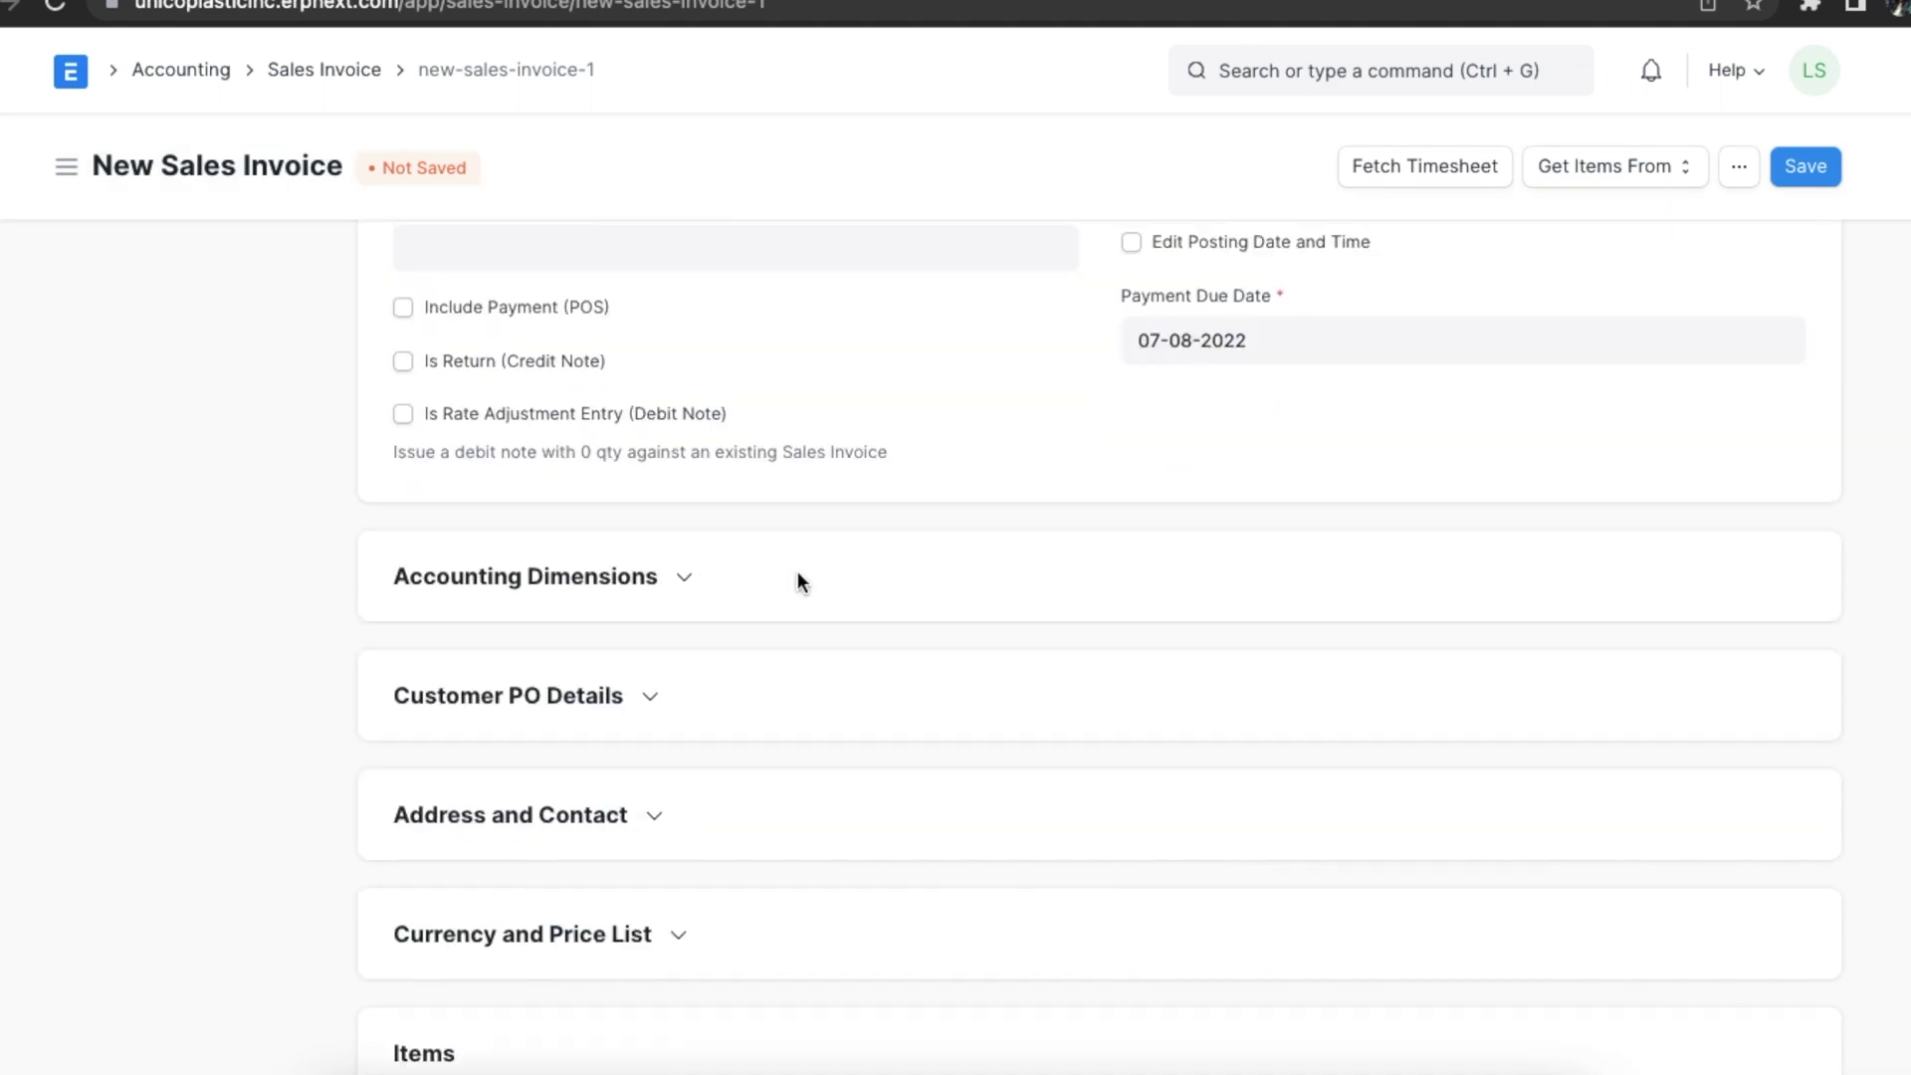
{"action": "left_click", "coordinate": [608, 851]}
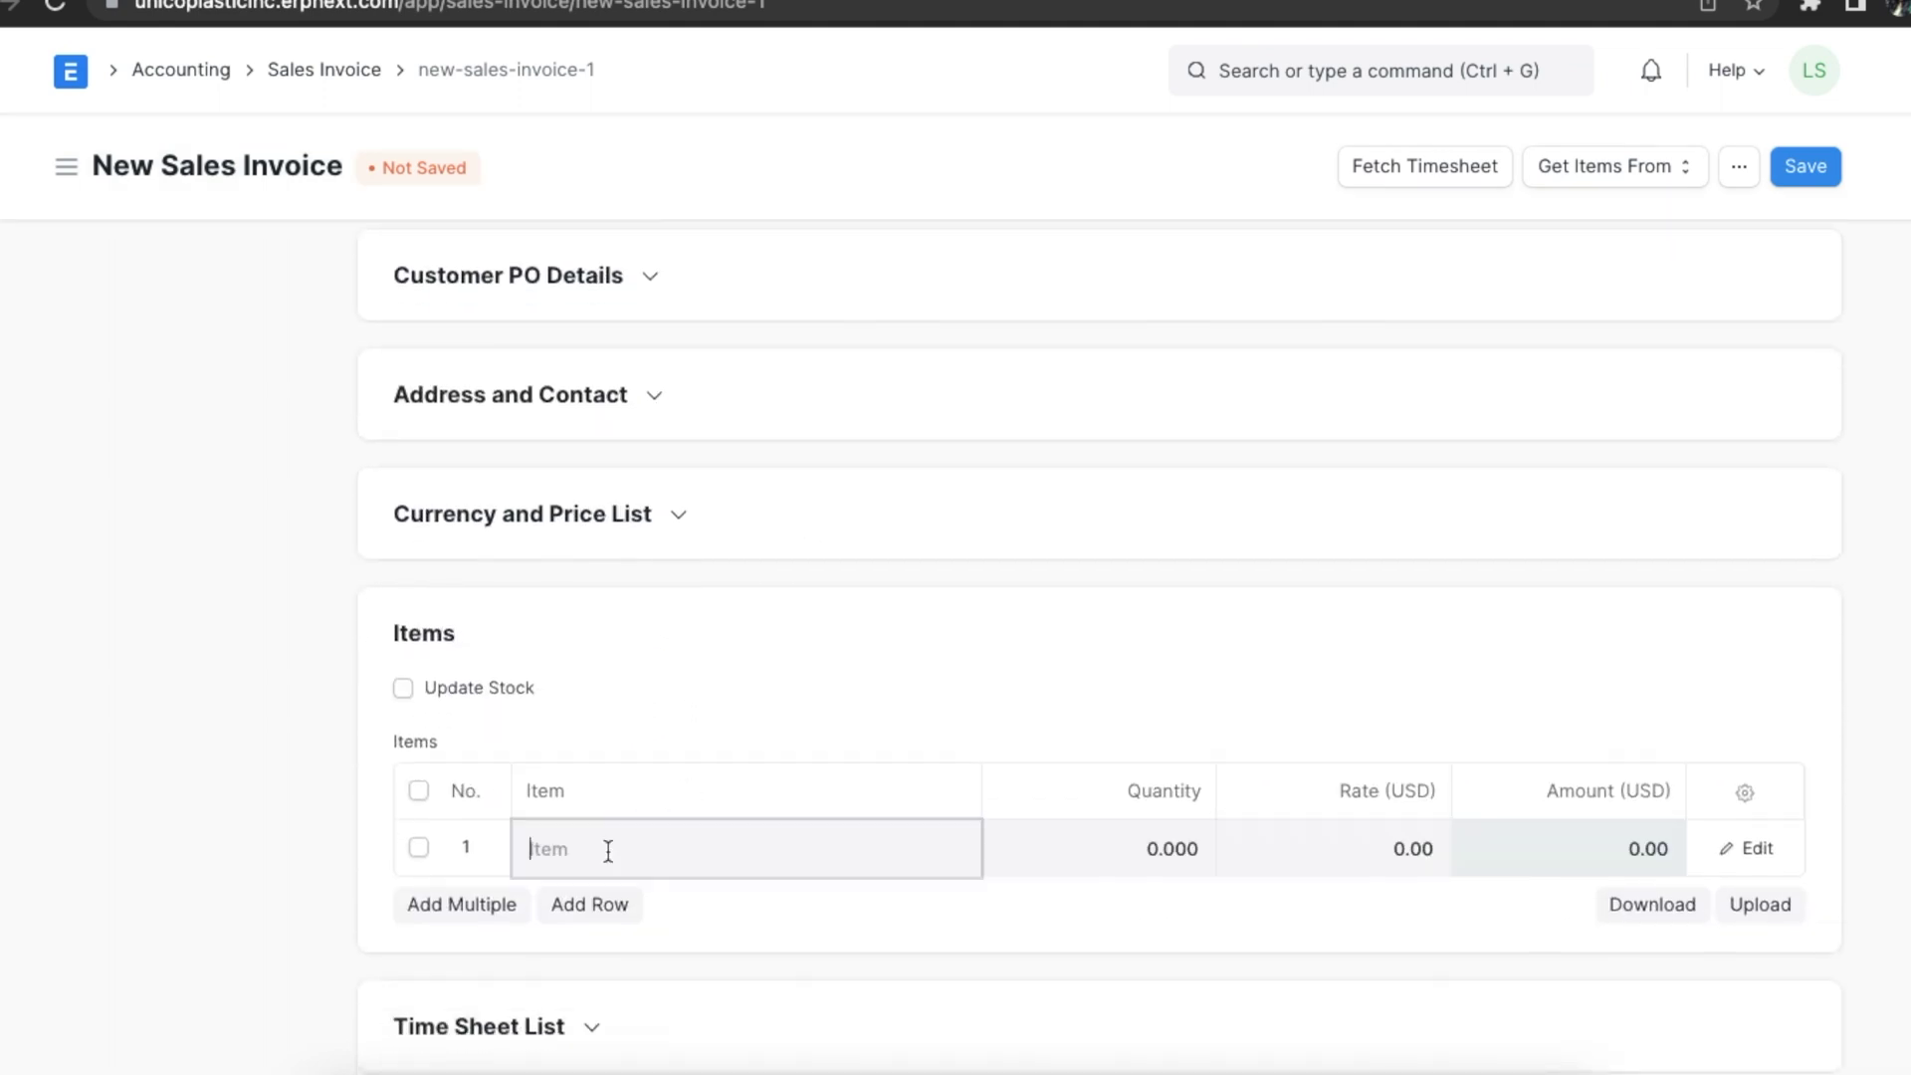
{"action": "type", "text": "1"}
{"action": "left_click", "coordinate": [693, 938]}
{"action": "left_click", "coordinate": [1186, 844]}
{"action": "type", "text": "10"}
{"action": "left_click", "coordinate": [1222, 703]}
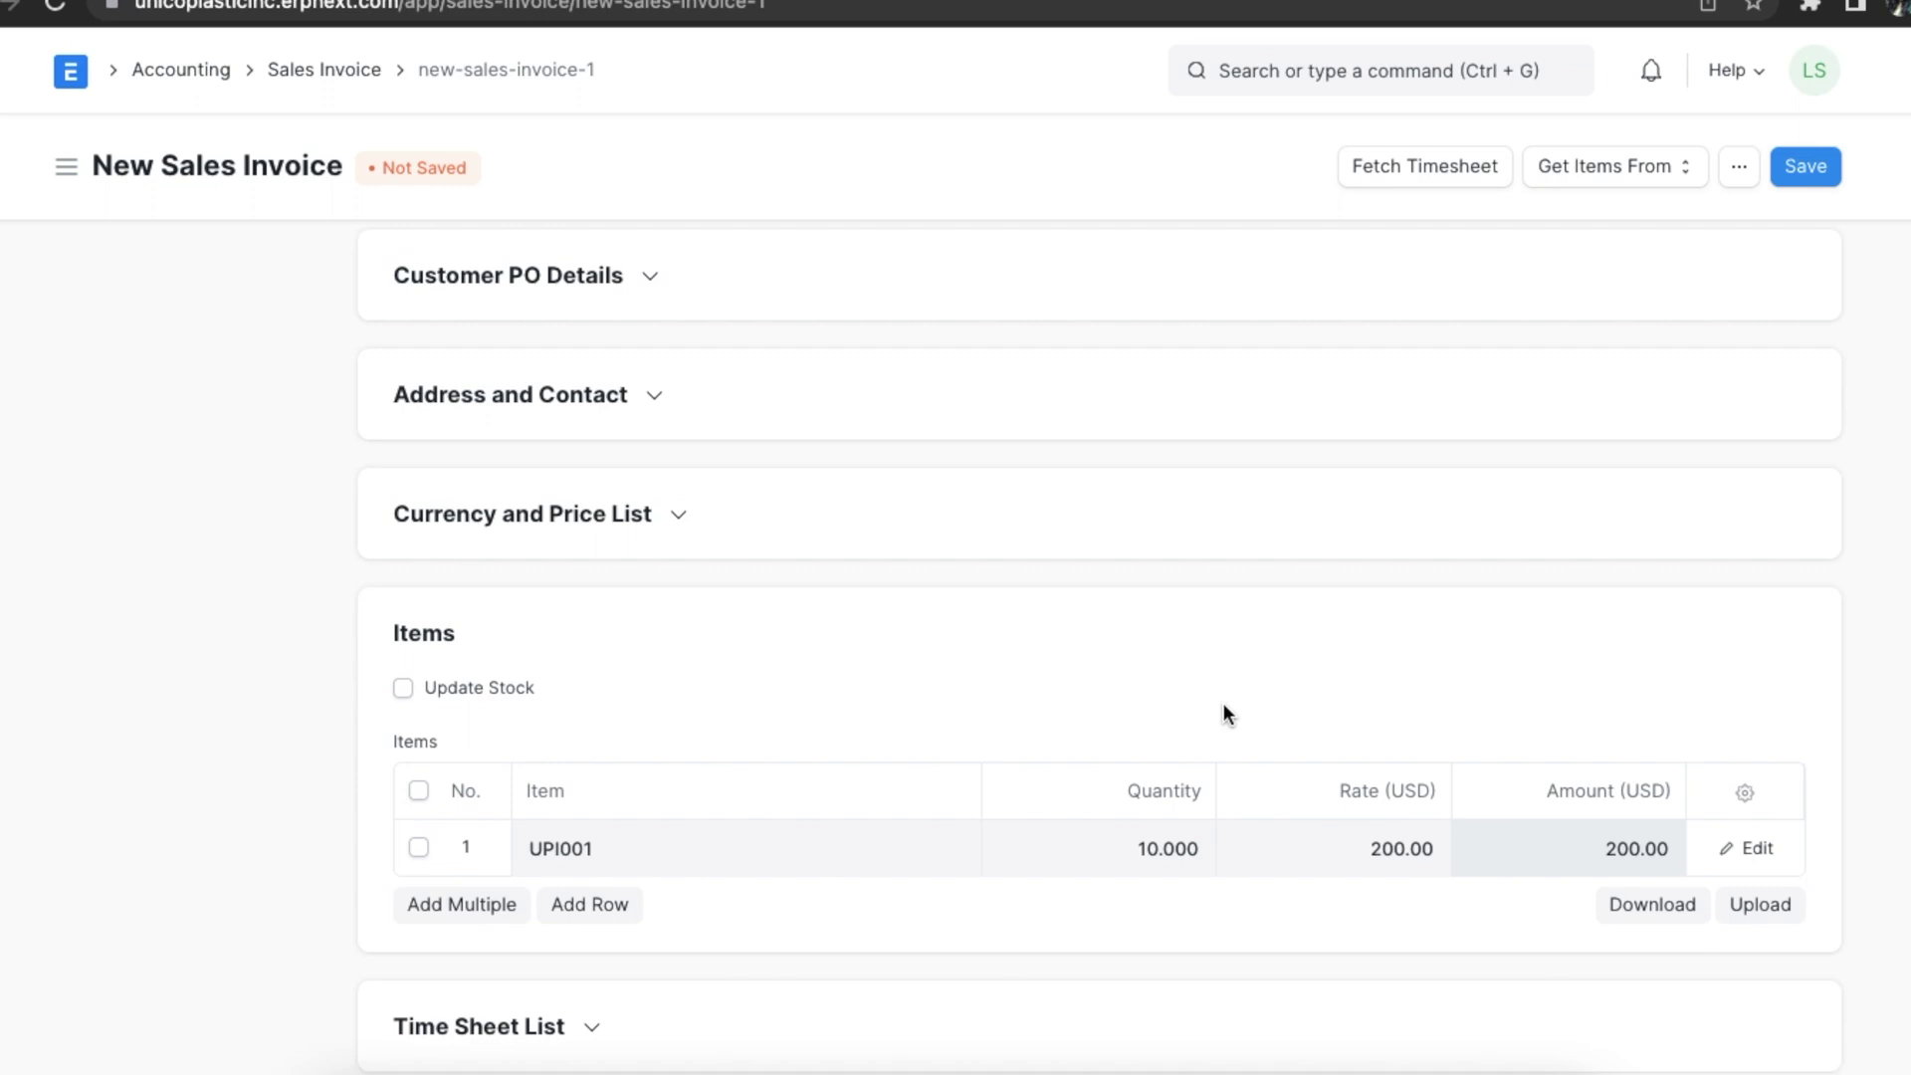
Save and submit the sales invoice so it shows Unpaid
{"action": "left_click", "coordinate": [1803, 167]}
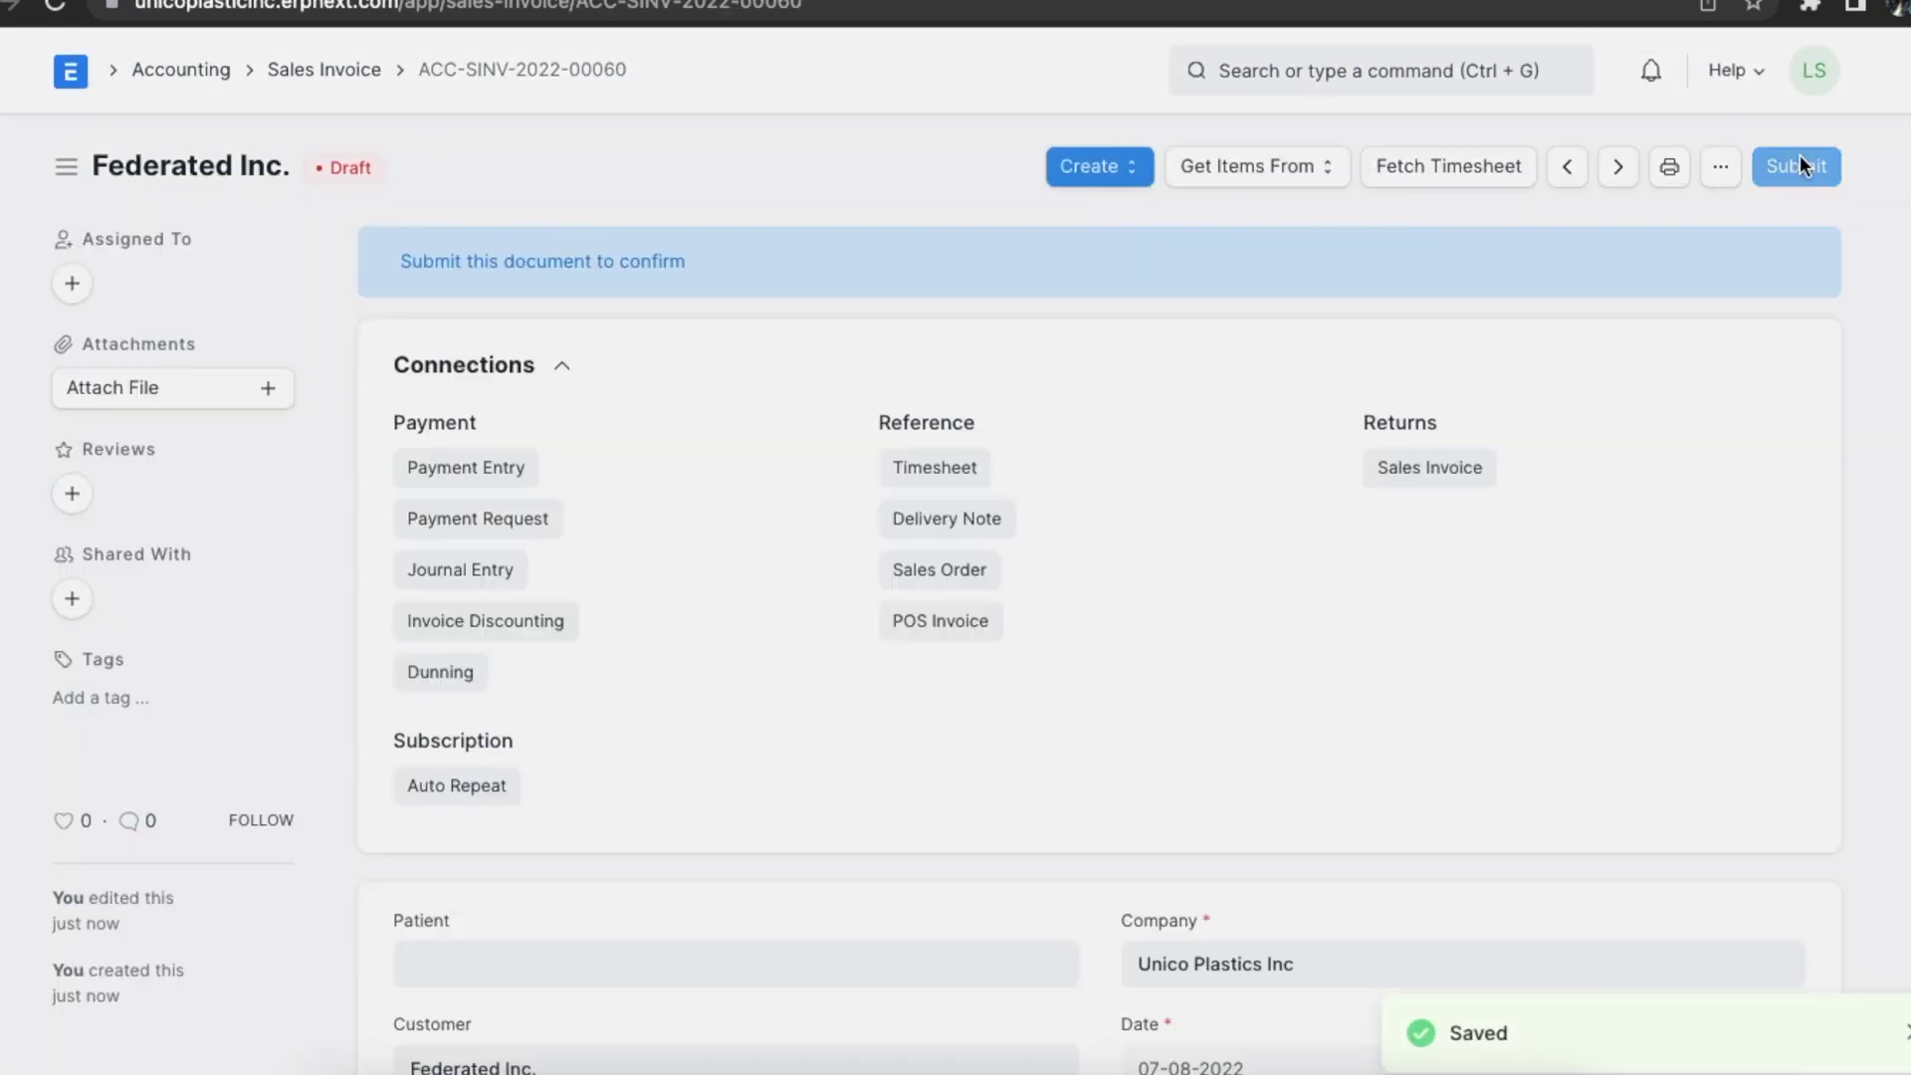
{"action": "left_click", "coordinate": [1799, 165]}
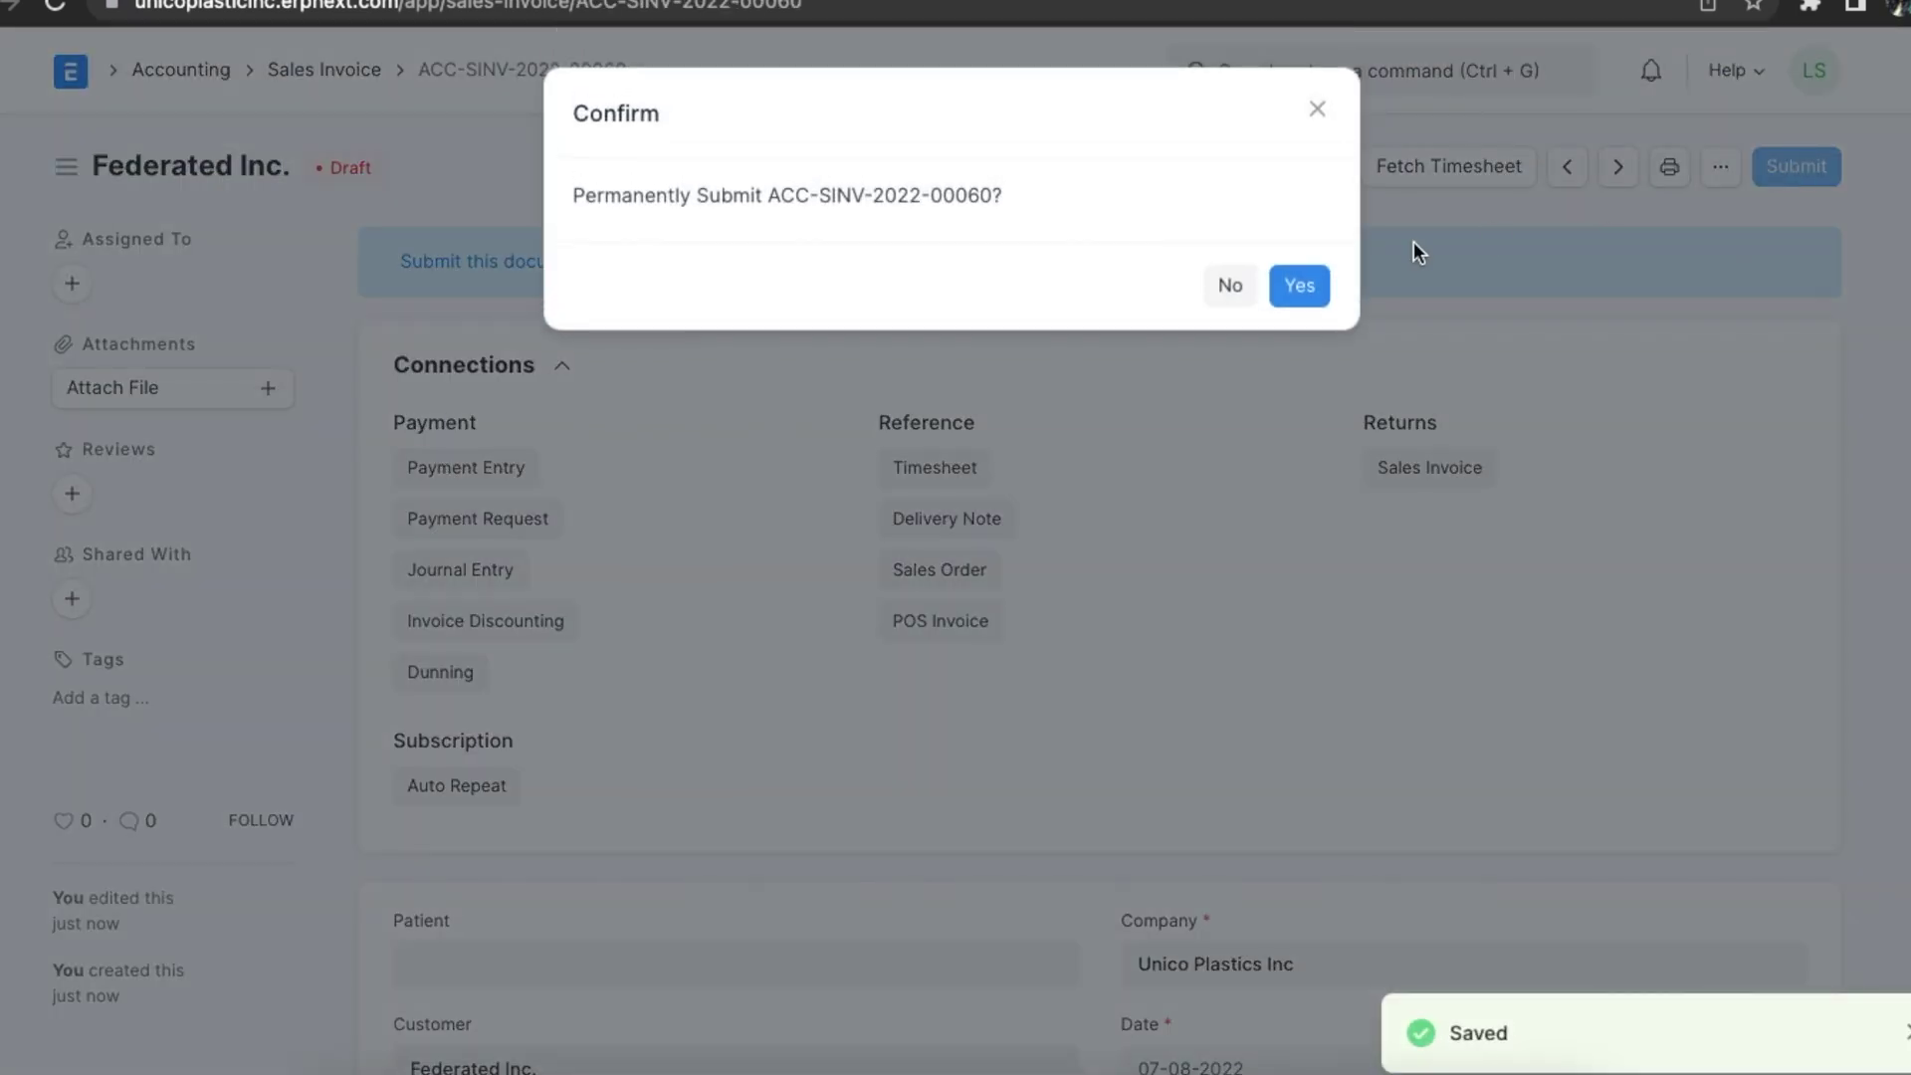
{"action": "left_click", "coordinate": [1294, 289]}
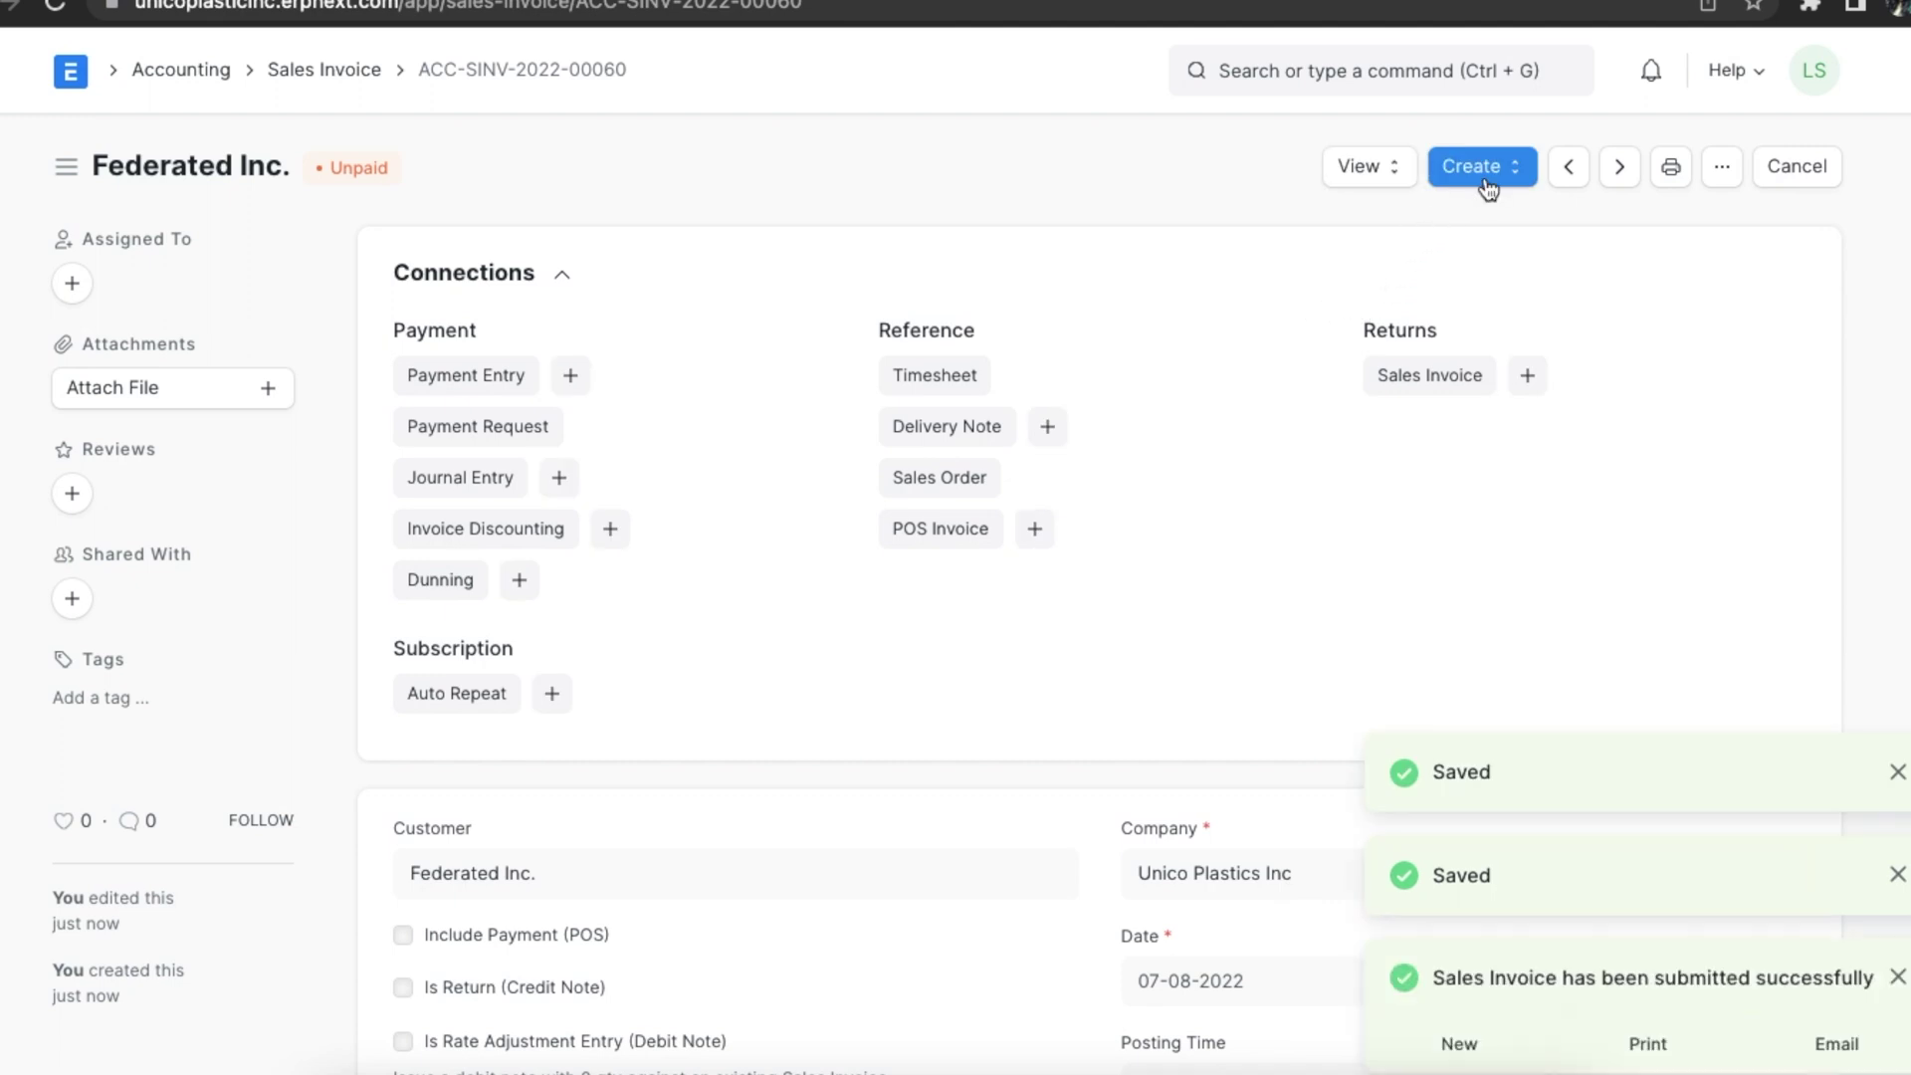
{"action": "left_click", "coordinate": [1485, 171]}
Create delivery note MAT-DN-2022-00022 from the invoice, then save and submit it
{"action": "left_click", "coordinate": [1525, 341]}
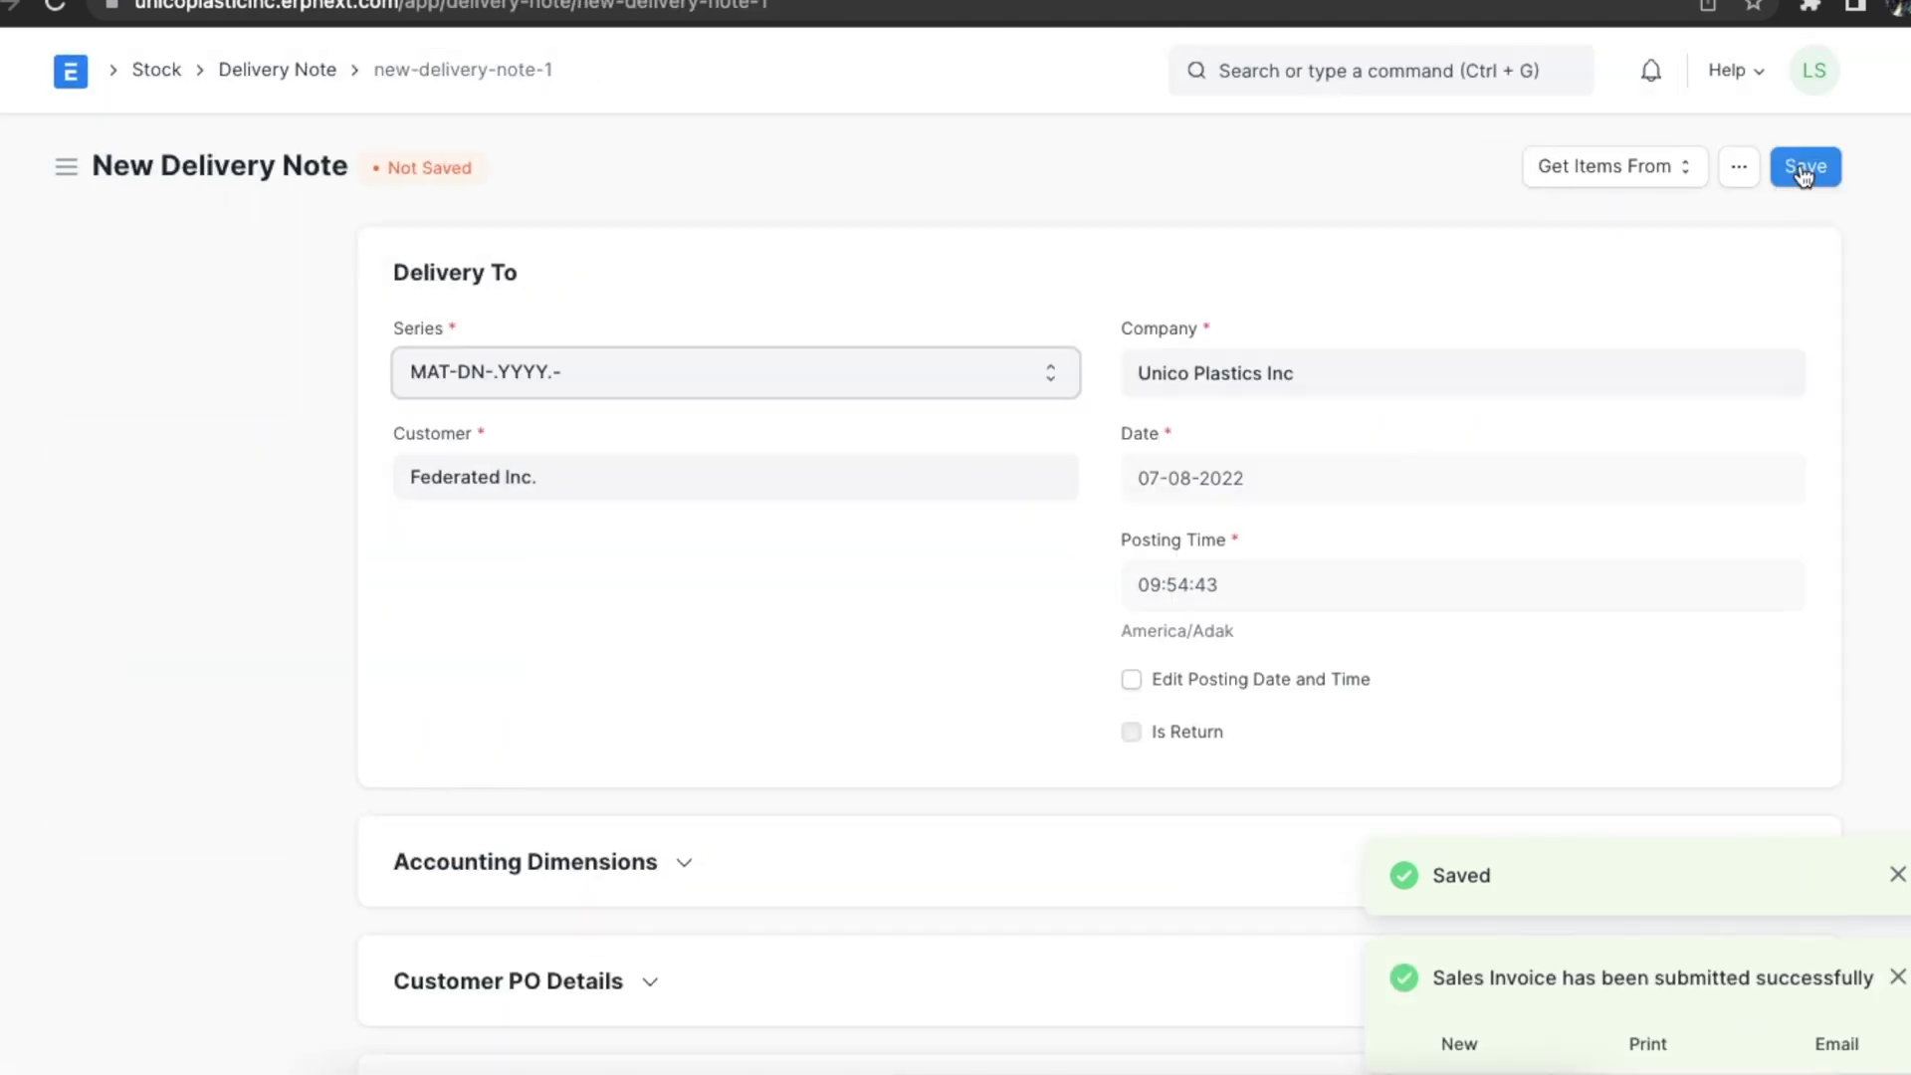
{"action": "left_click", "coordinate": [1804, 170]}
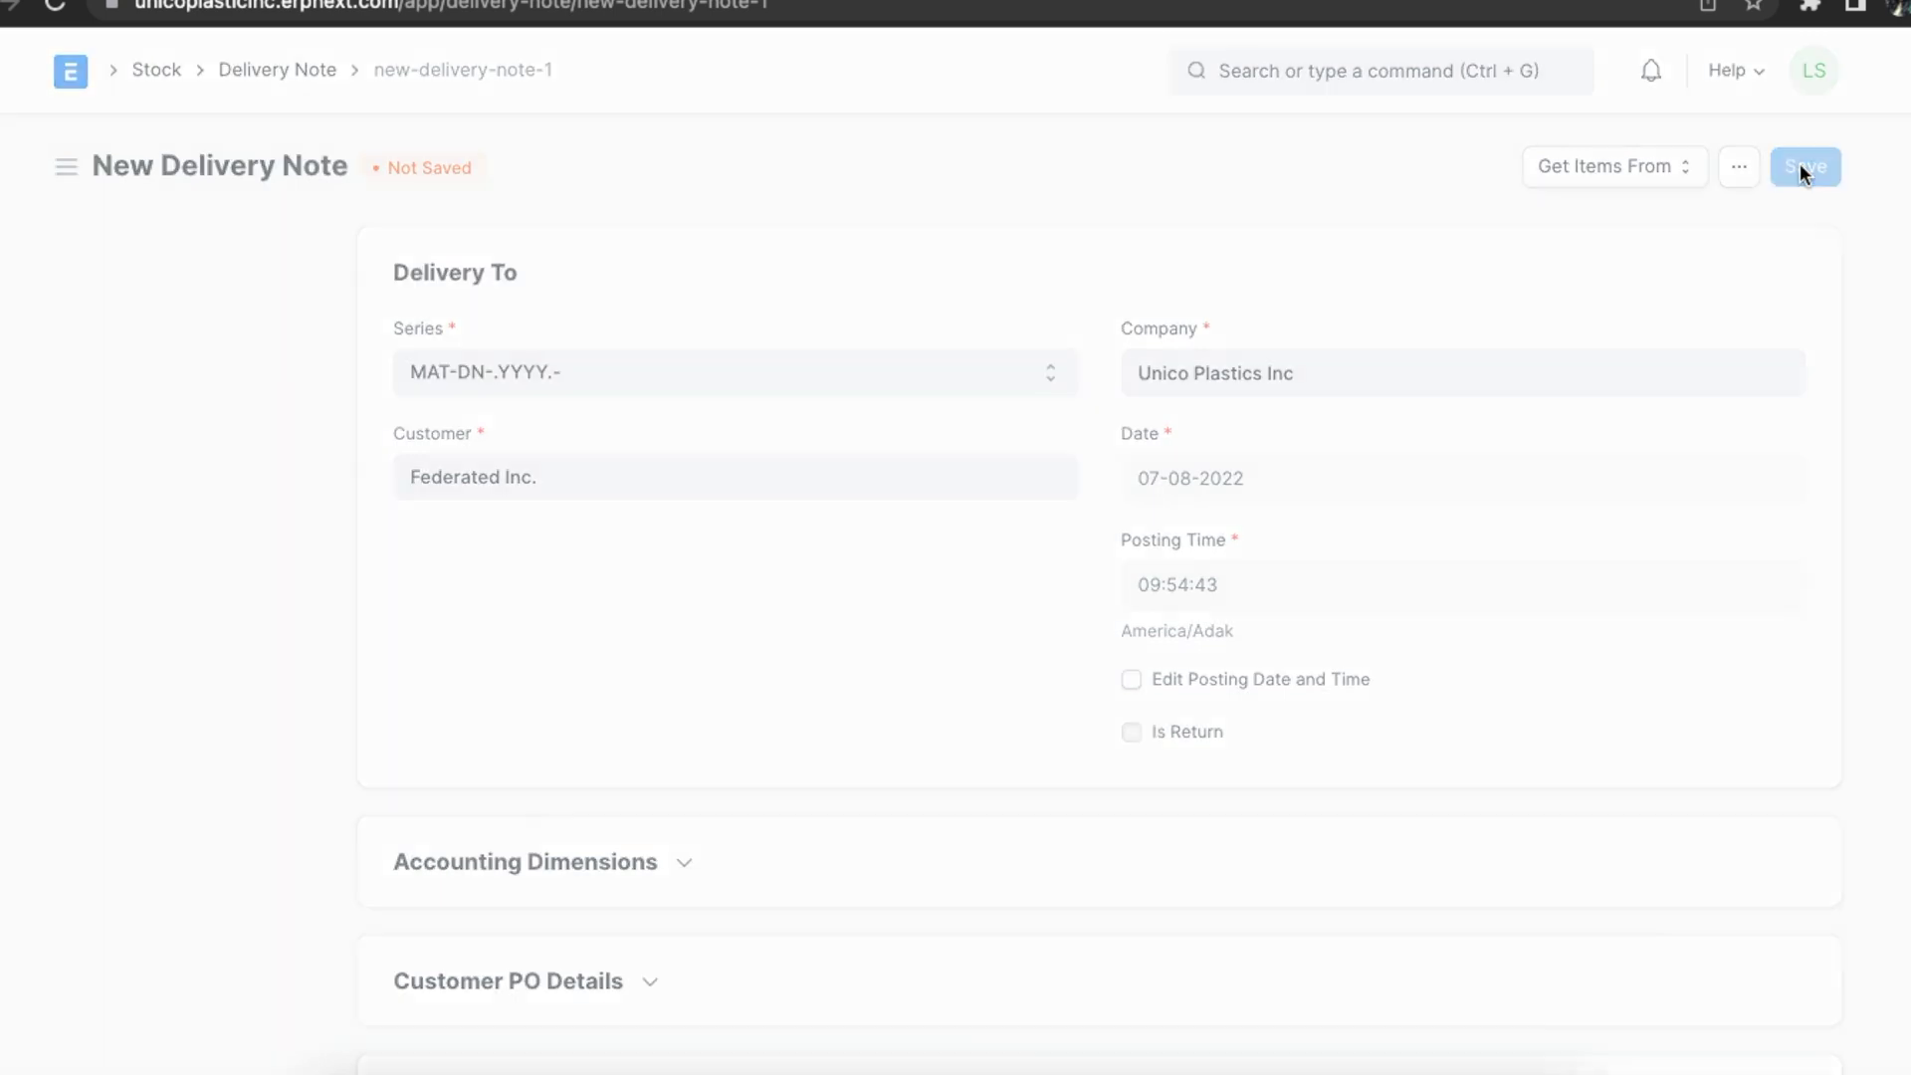
{"action": "left_click", "coordinate": [1800, 168]}
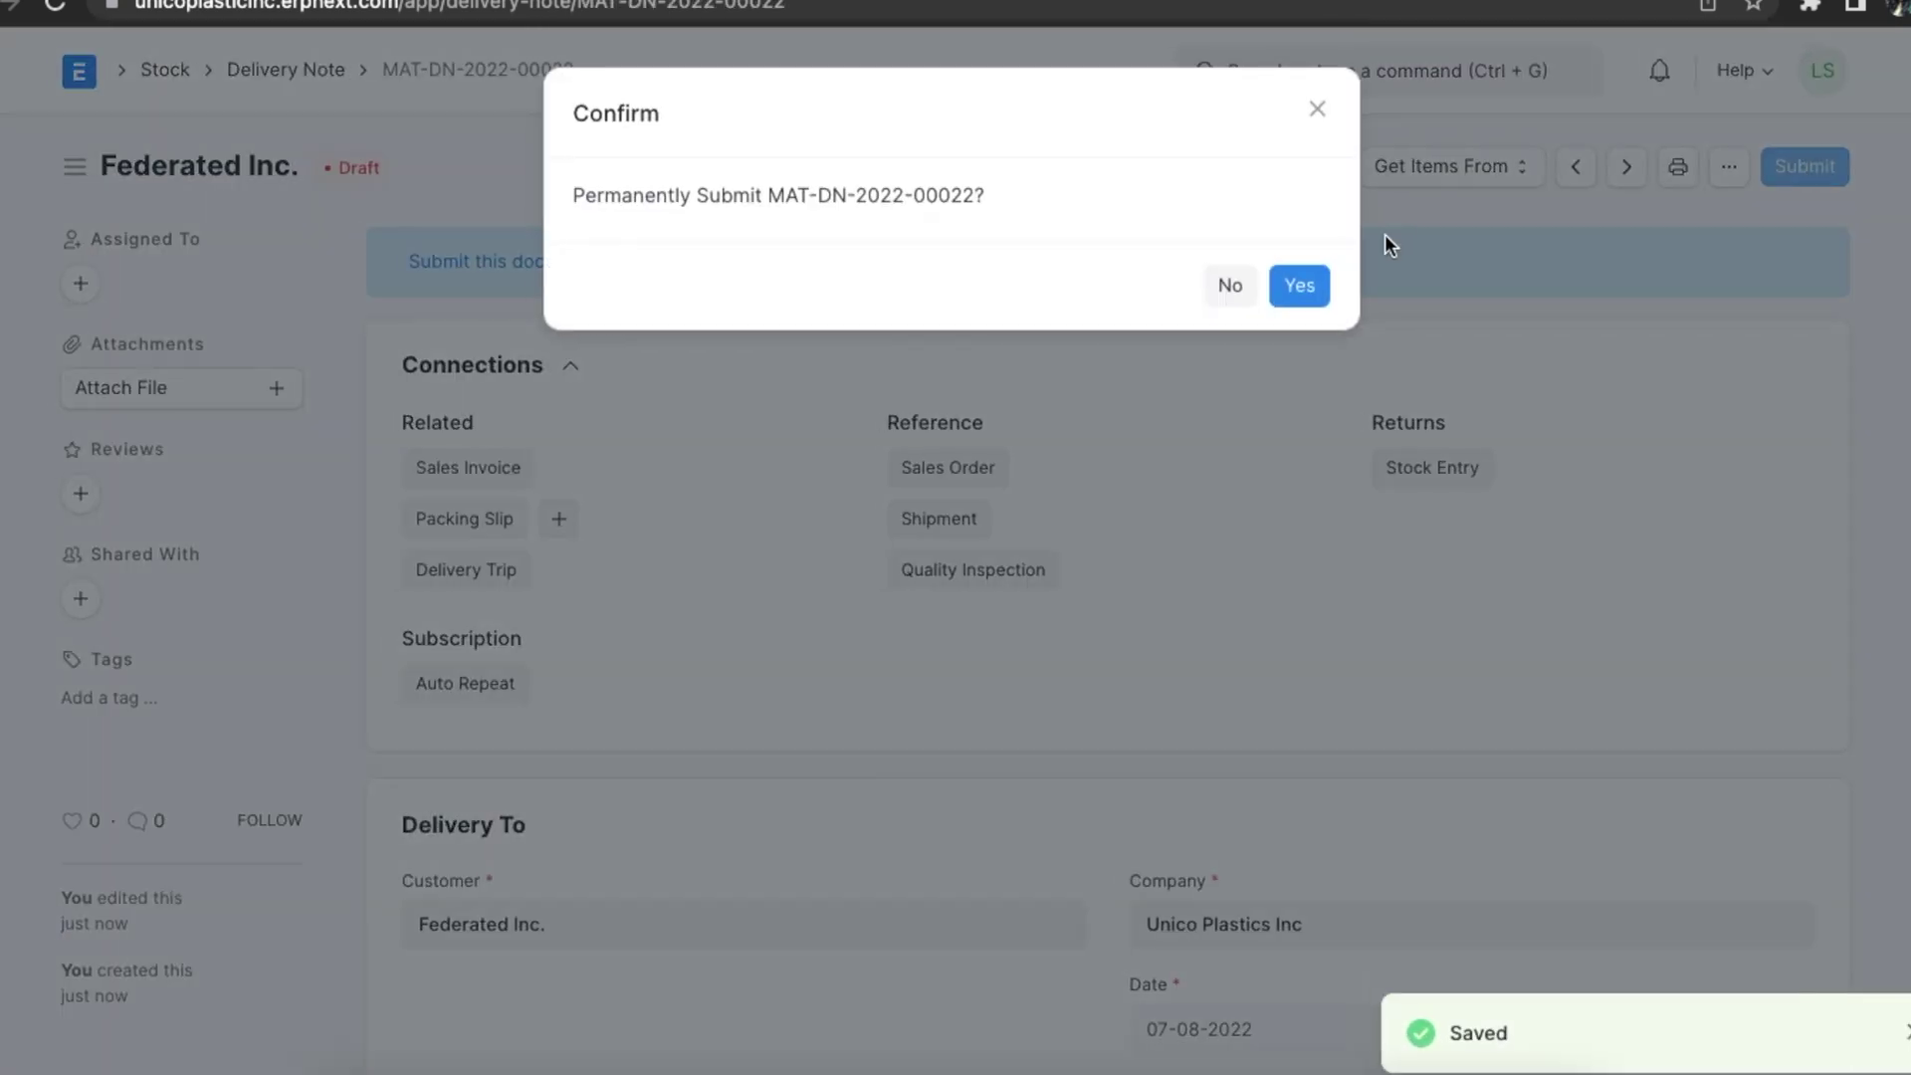
{"action": "left_click", "coordinate": [1300, 287]}
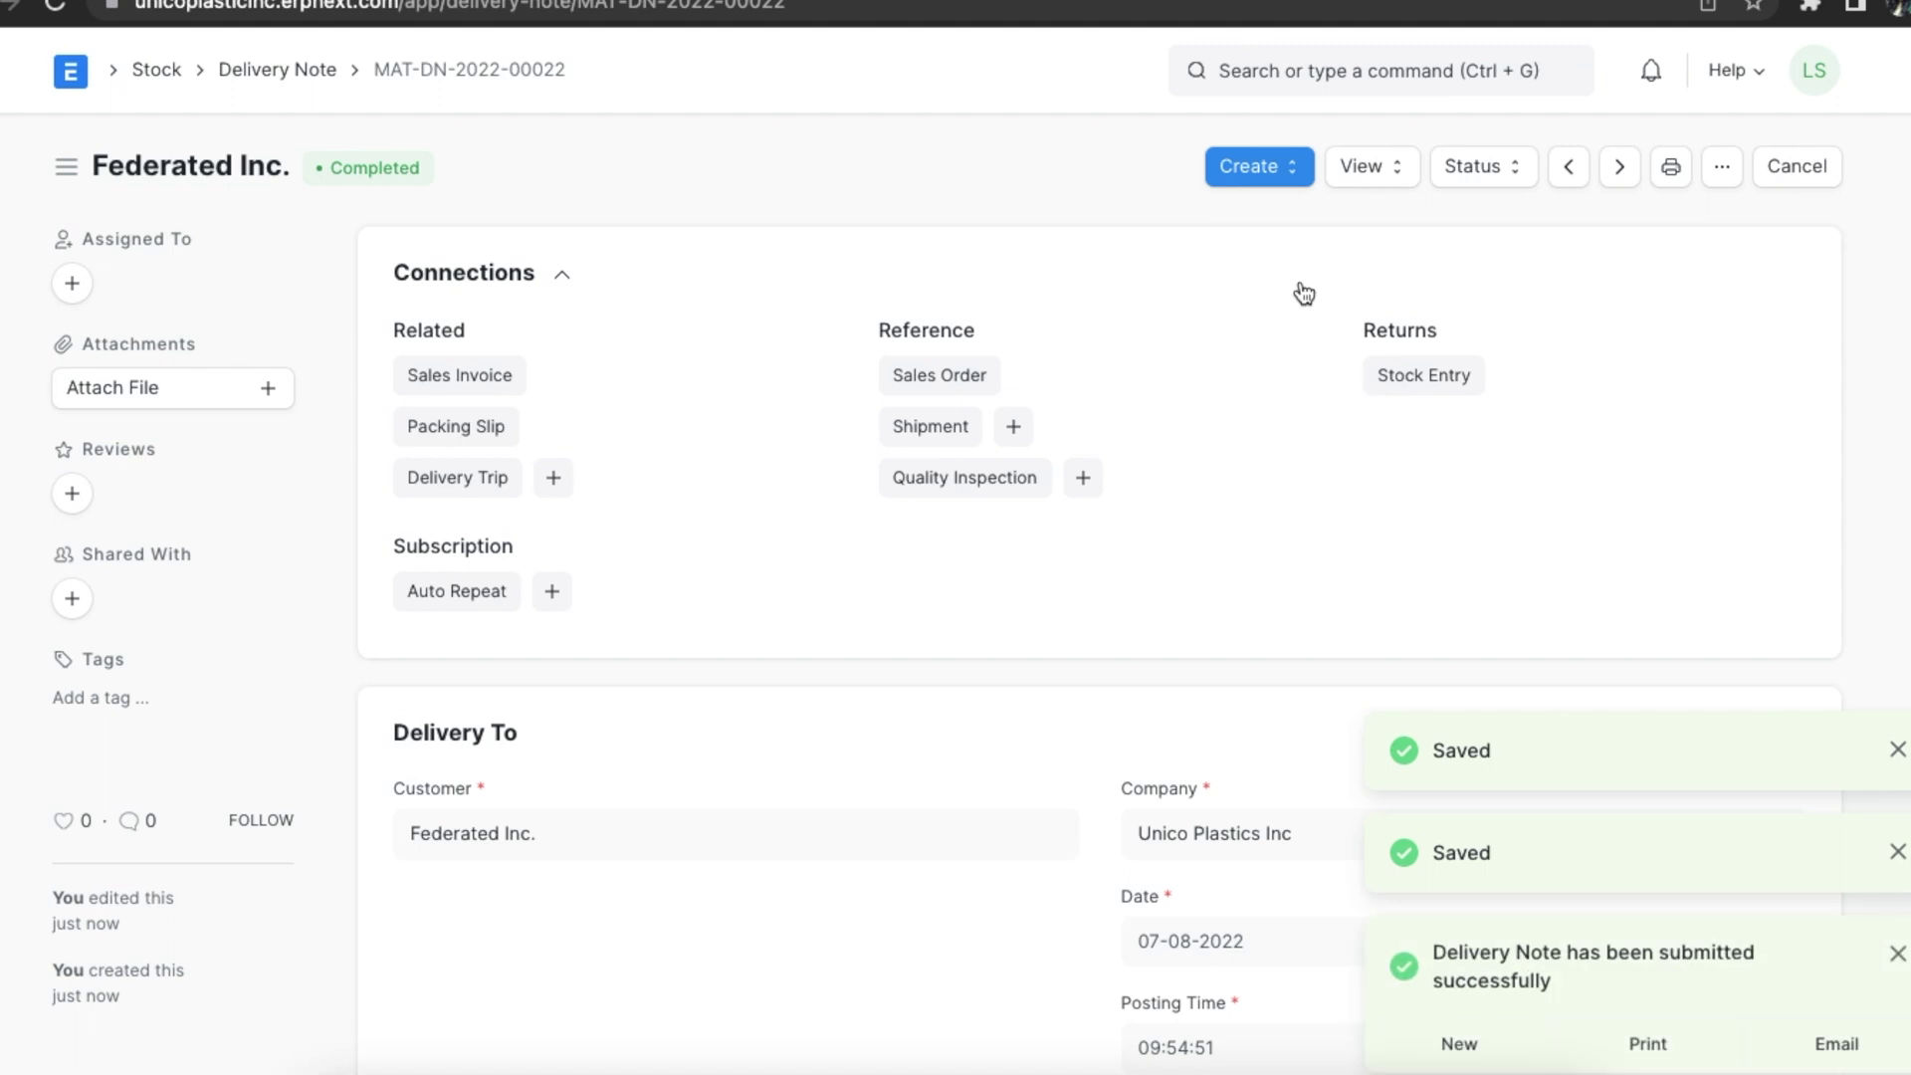
{"action": "left_click", "coordinate": [1293, 188]}
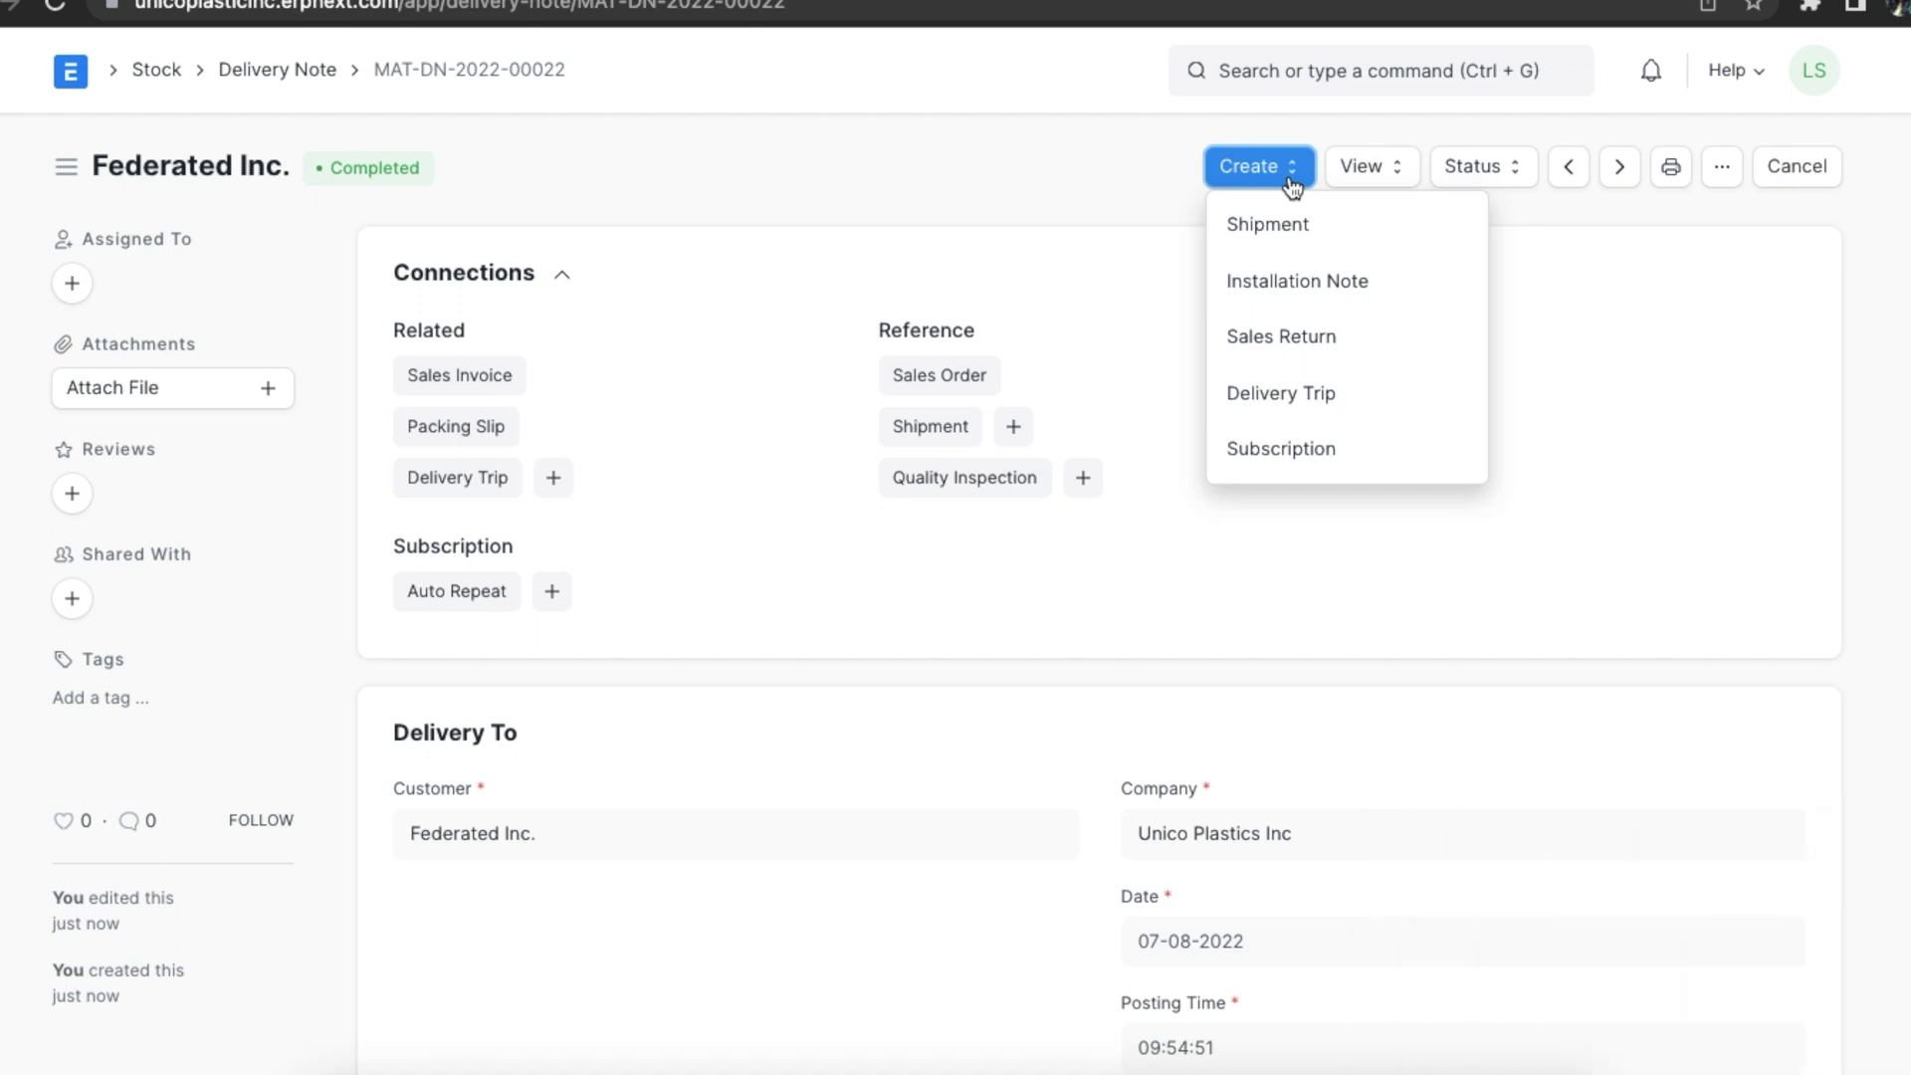
{"action": "left_click", "coordinate": [1388, 348]}
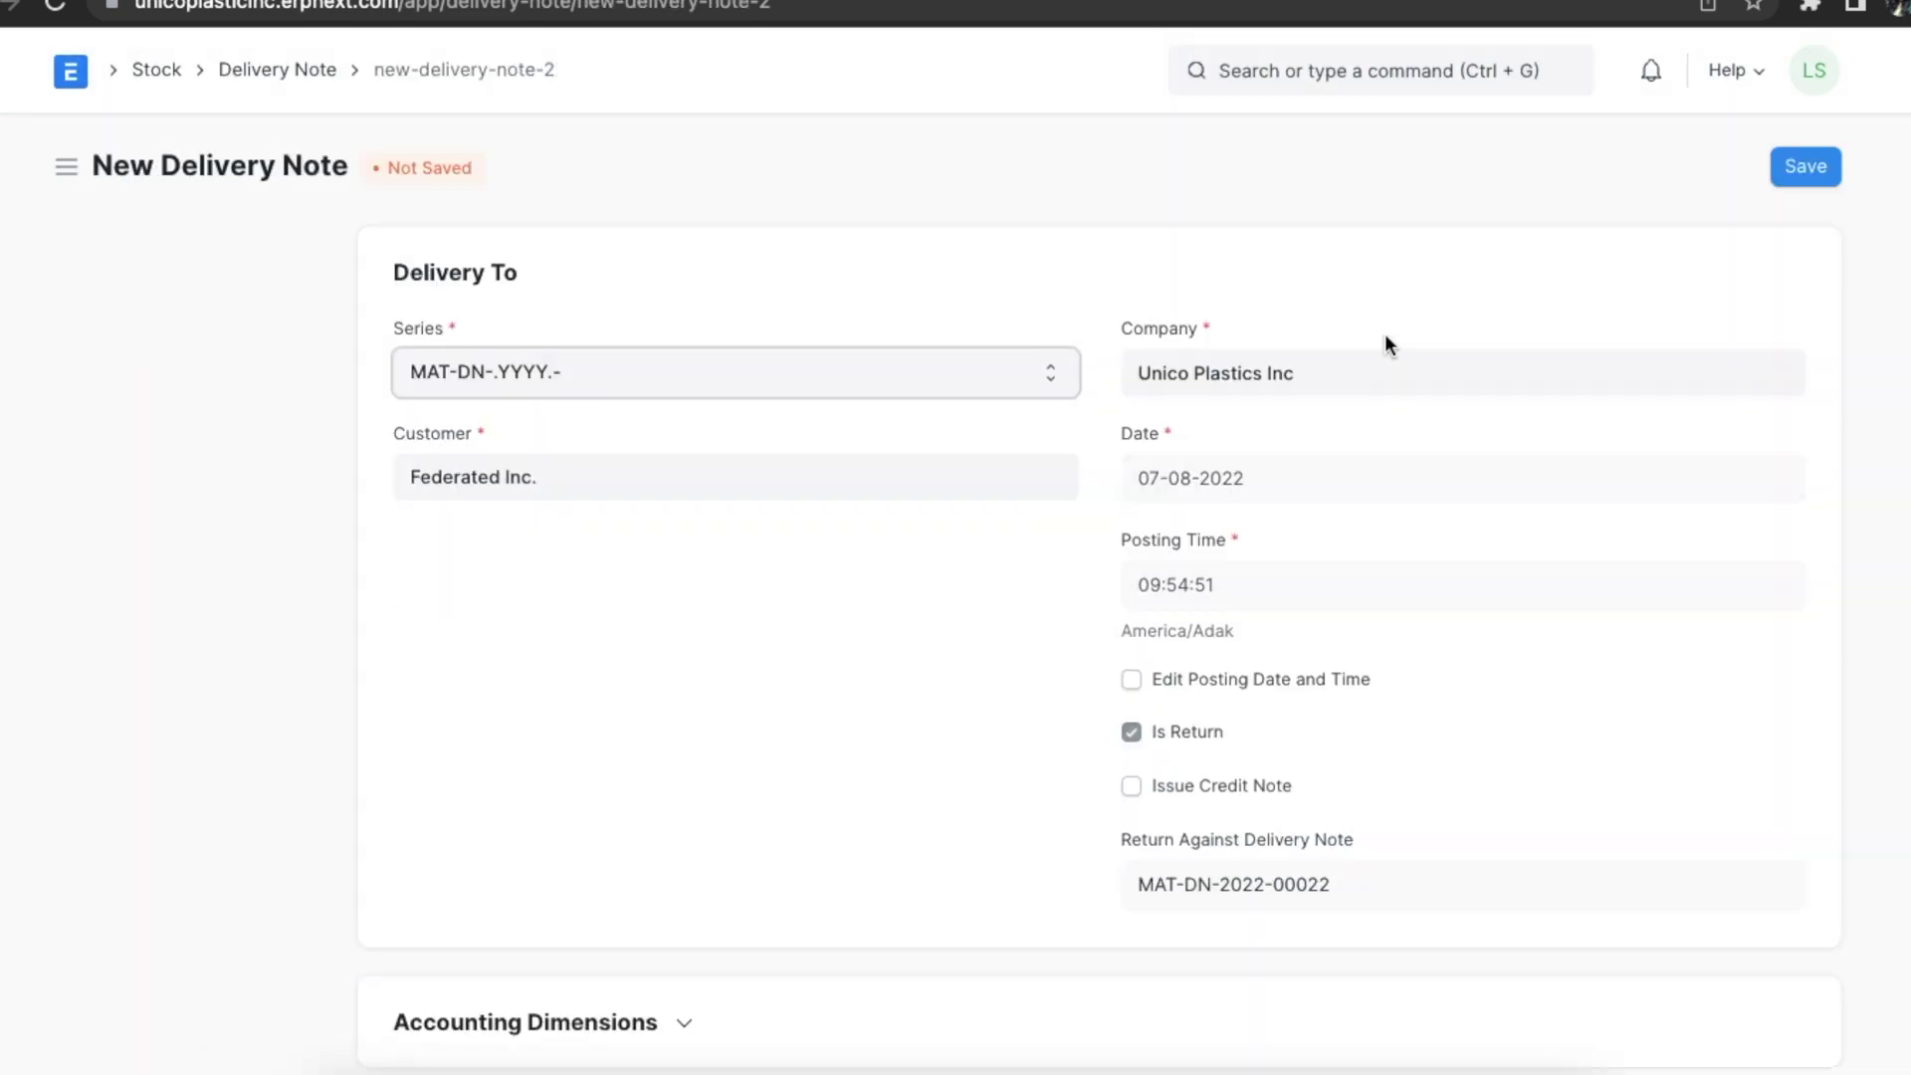
{"action": "scroll", "coordinate": [1065, 595], "scroll_direction": "down", "scroll_amount": 2}
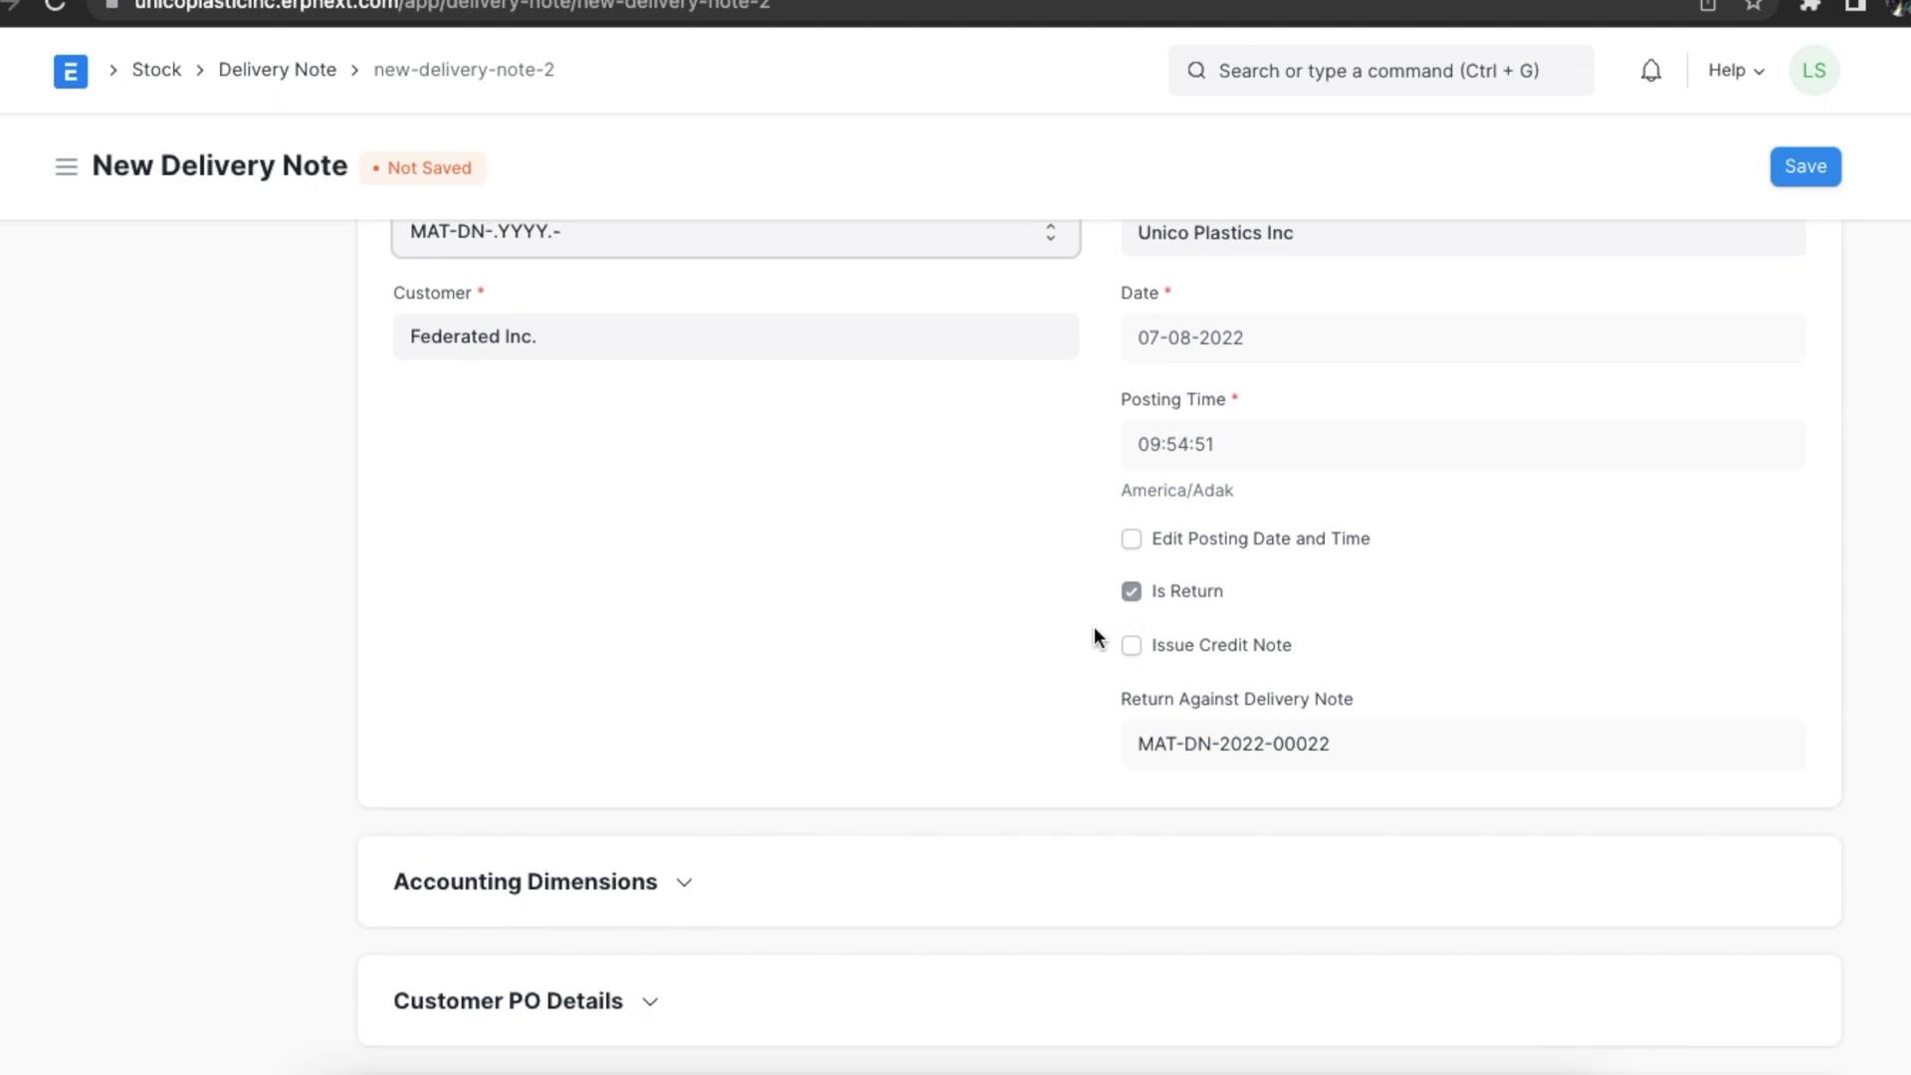
{"action": "scroll", "coordinate": [1065, 706], "scroll_direction": "down", "scroll_amount": 8}
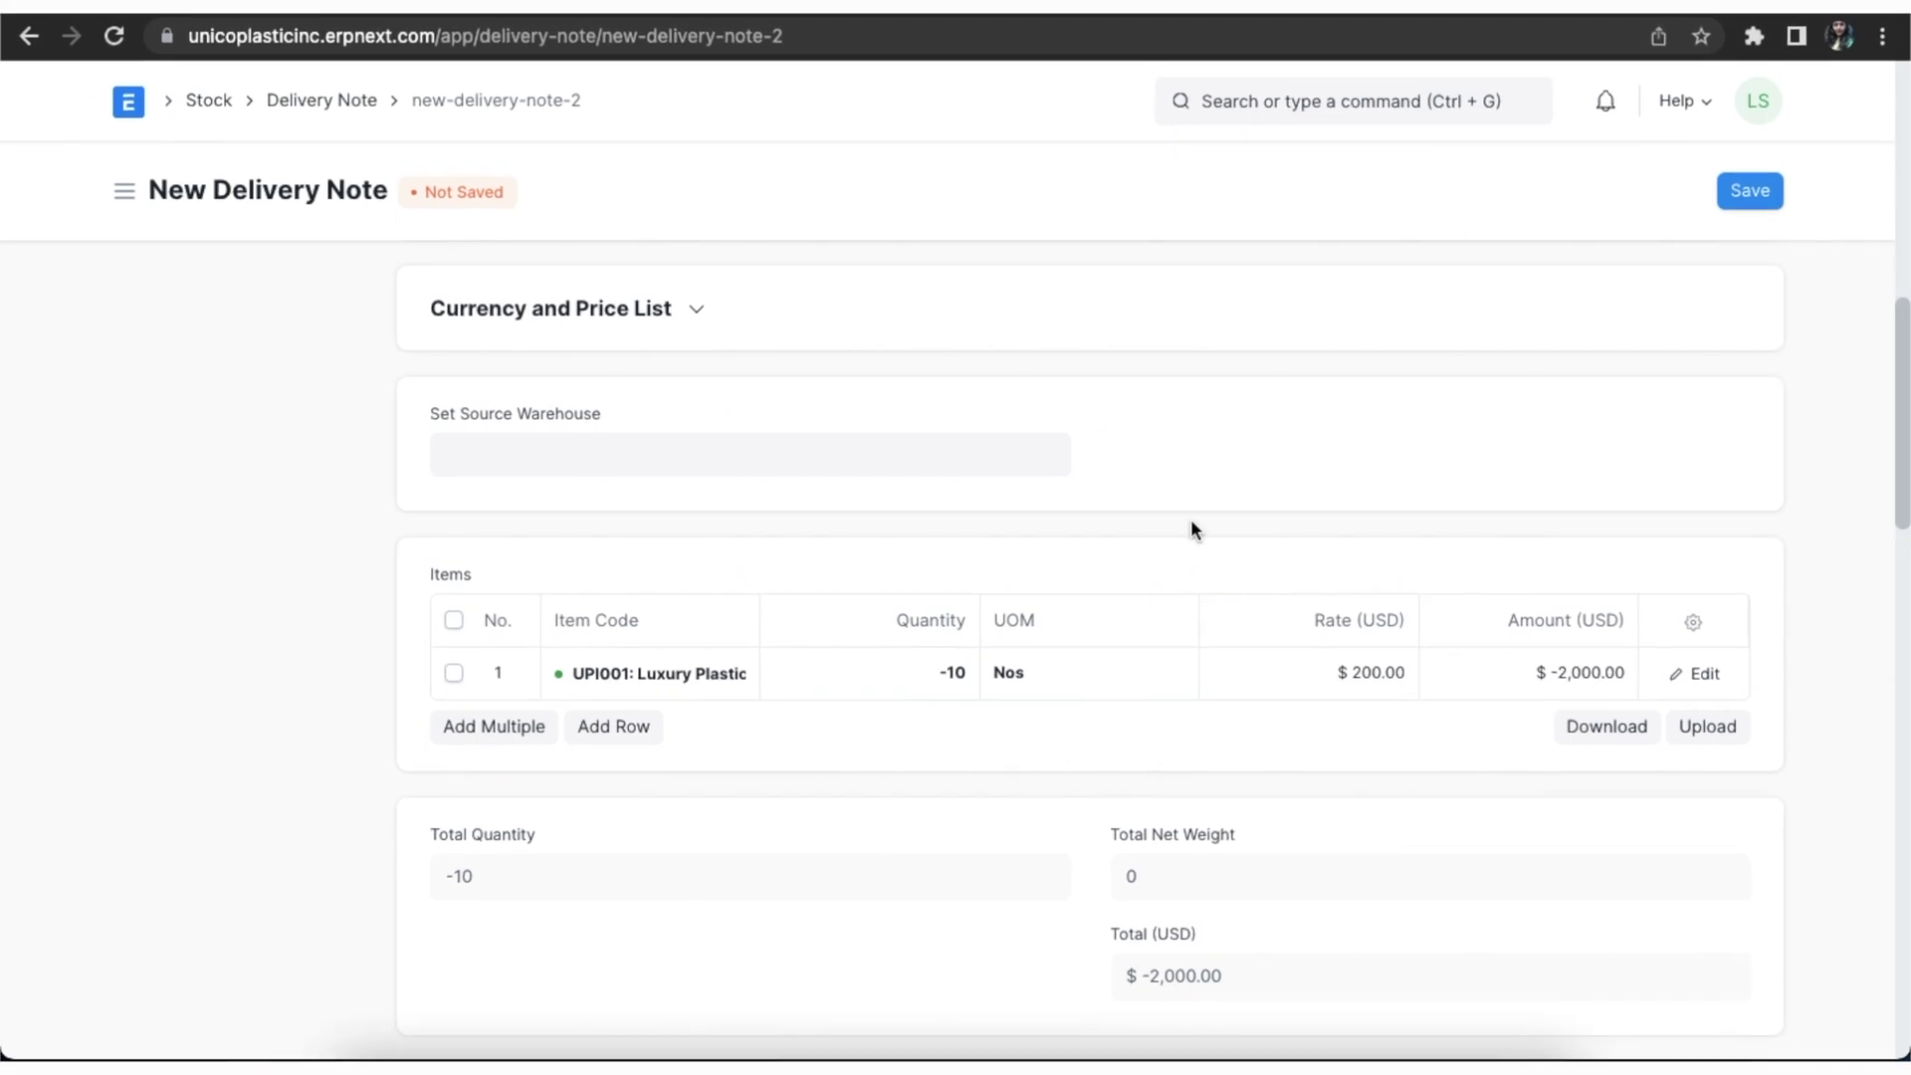
{"action": "scroll", "coordinate": [1192, 522], "scroll_direction": "left", "scroll_amount": 5}
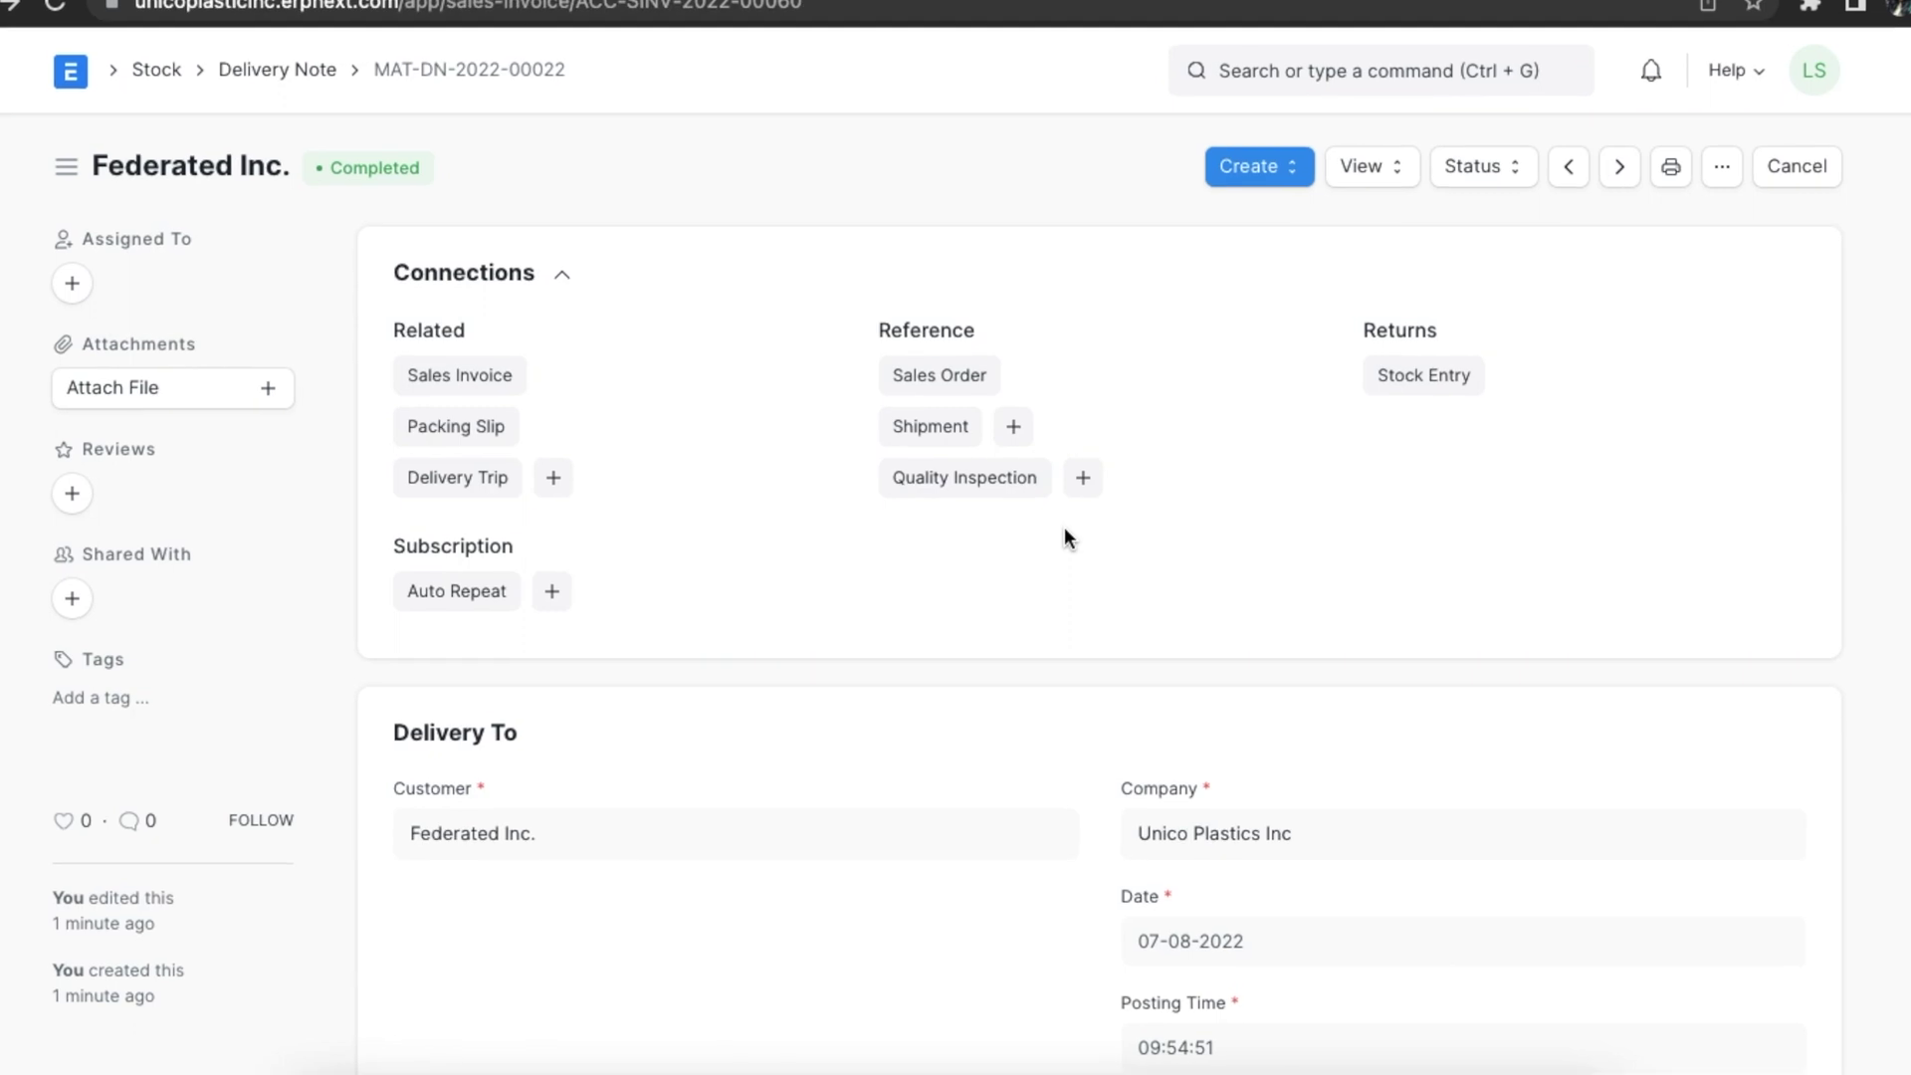
Review the UPI001 line in the Items table of invoice ACC-SINV-2022-00060
{"action": "scroll", "coordinate": [1065, 533], "scroll_direction": "down", "scroll_amount": 8}
{"action": "scroll", "coordinate": [1065, 537], "scroll_direction": "down", "scroll_amount": 4}
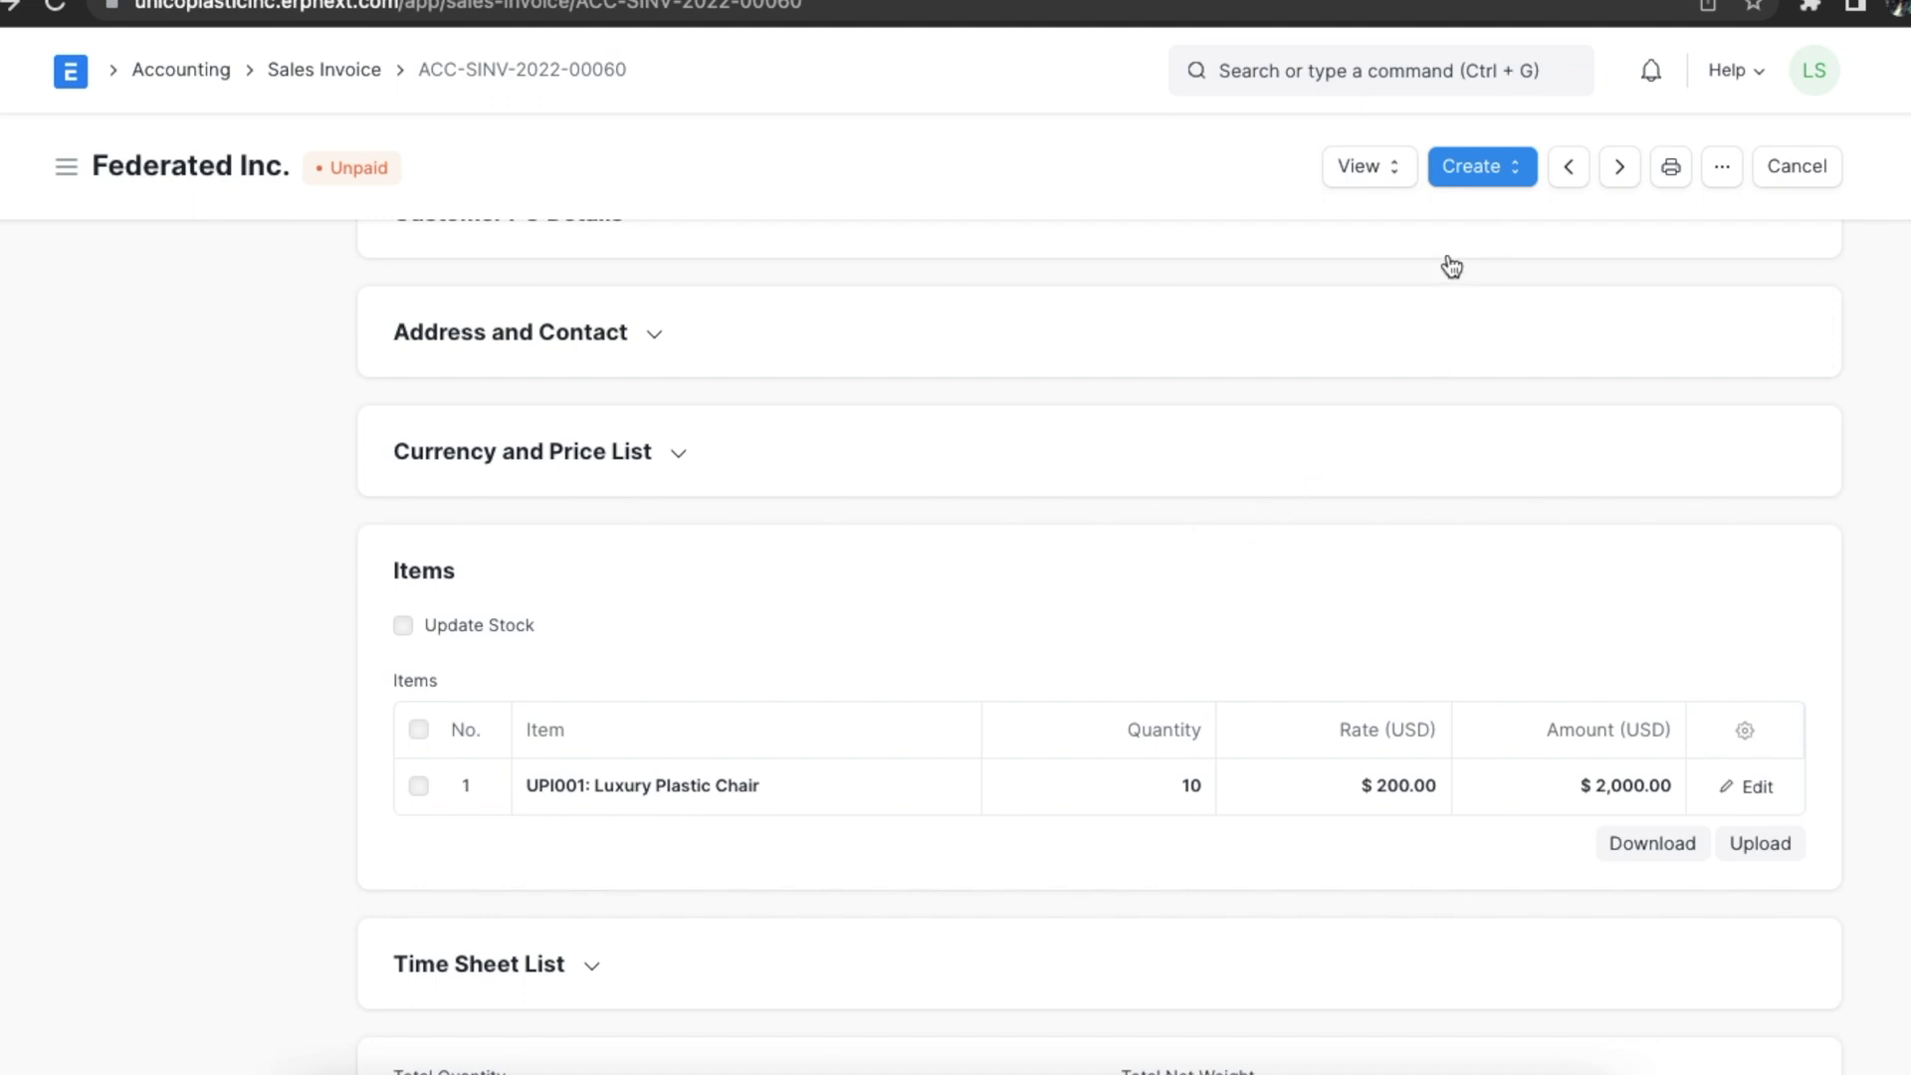
{"action": "scroll", "coordinate": [1421, 297], "scroll_direction": "up", "scroll_amount": 10}
{"action": "left_click", "coordinate": [1498, 172]}
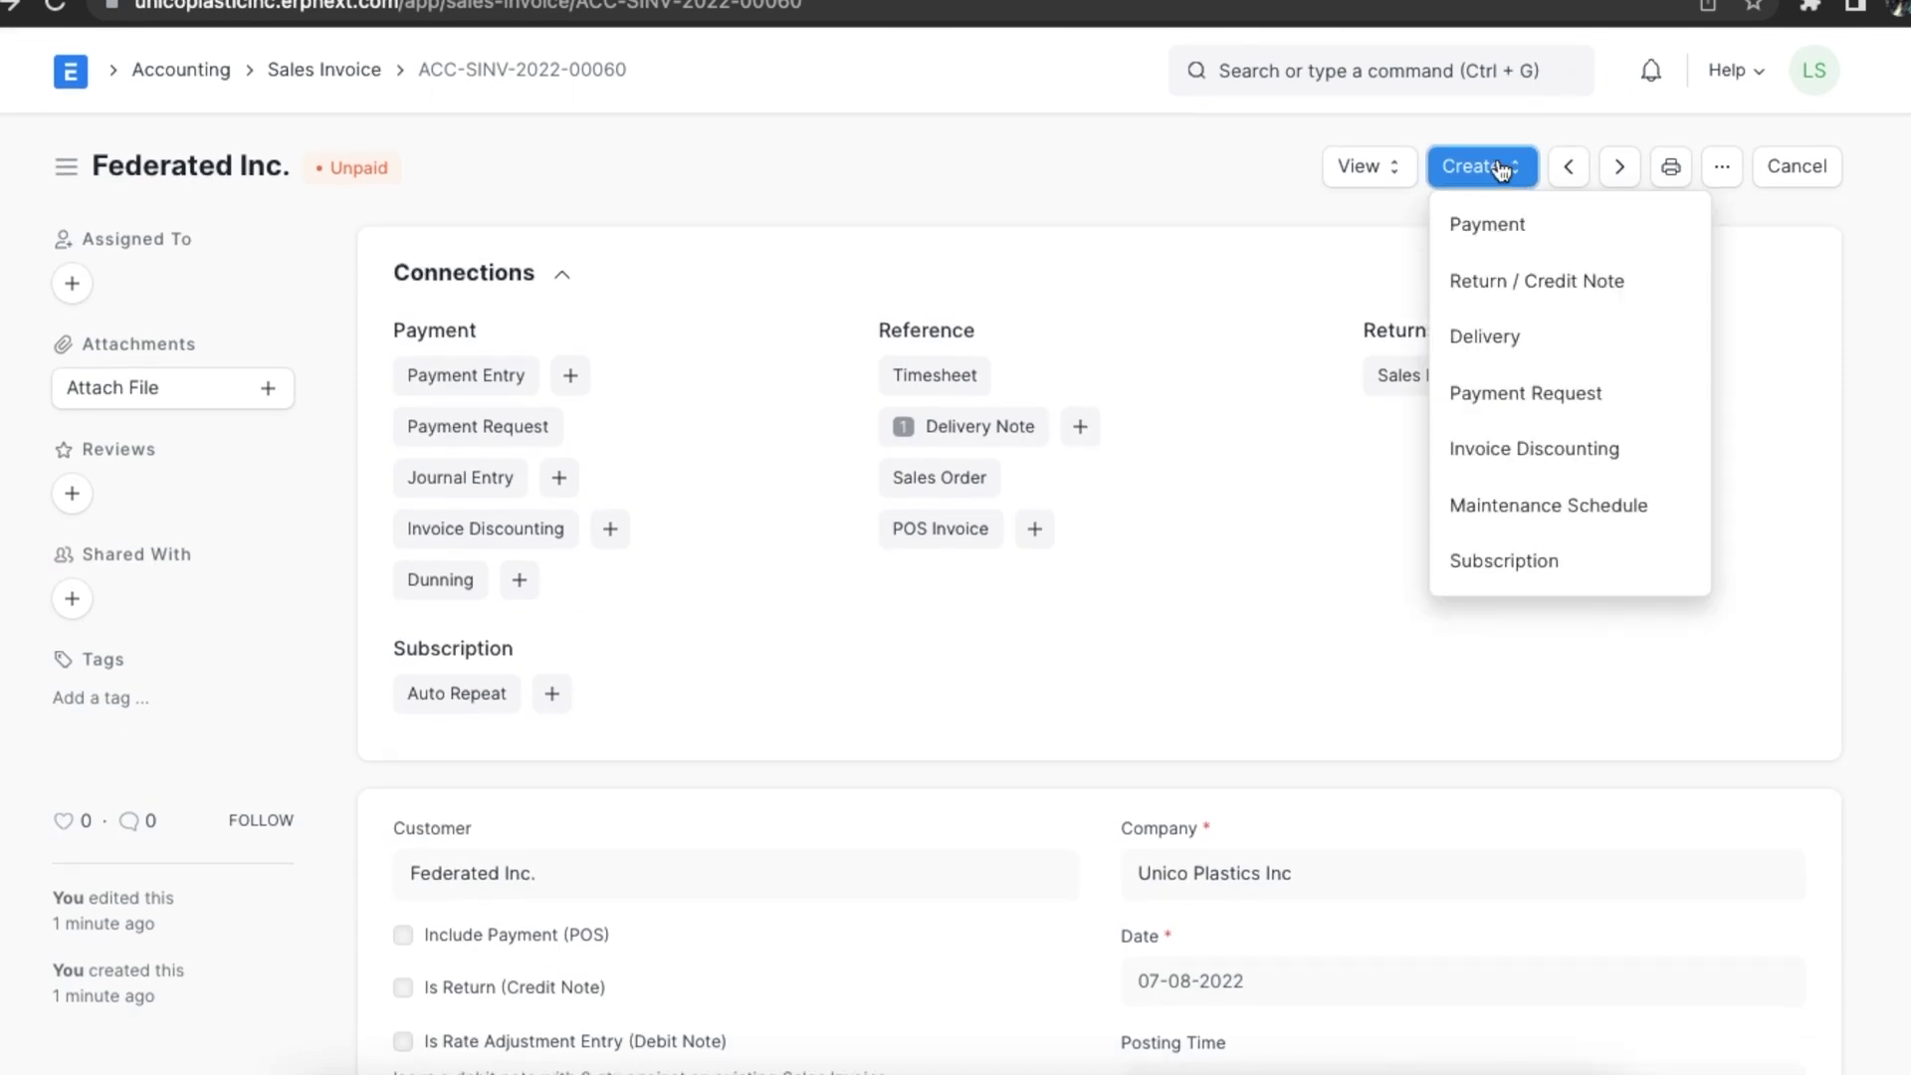
Submit a credit-note return against ACC-SINV-2022-00060 and view its 2,000 accounting ledger entries
{"action": "left_click", "coordinate": [1656, 295]}
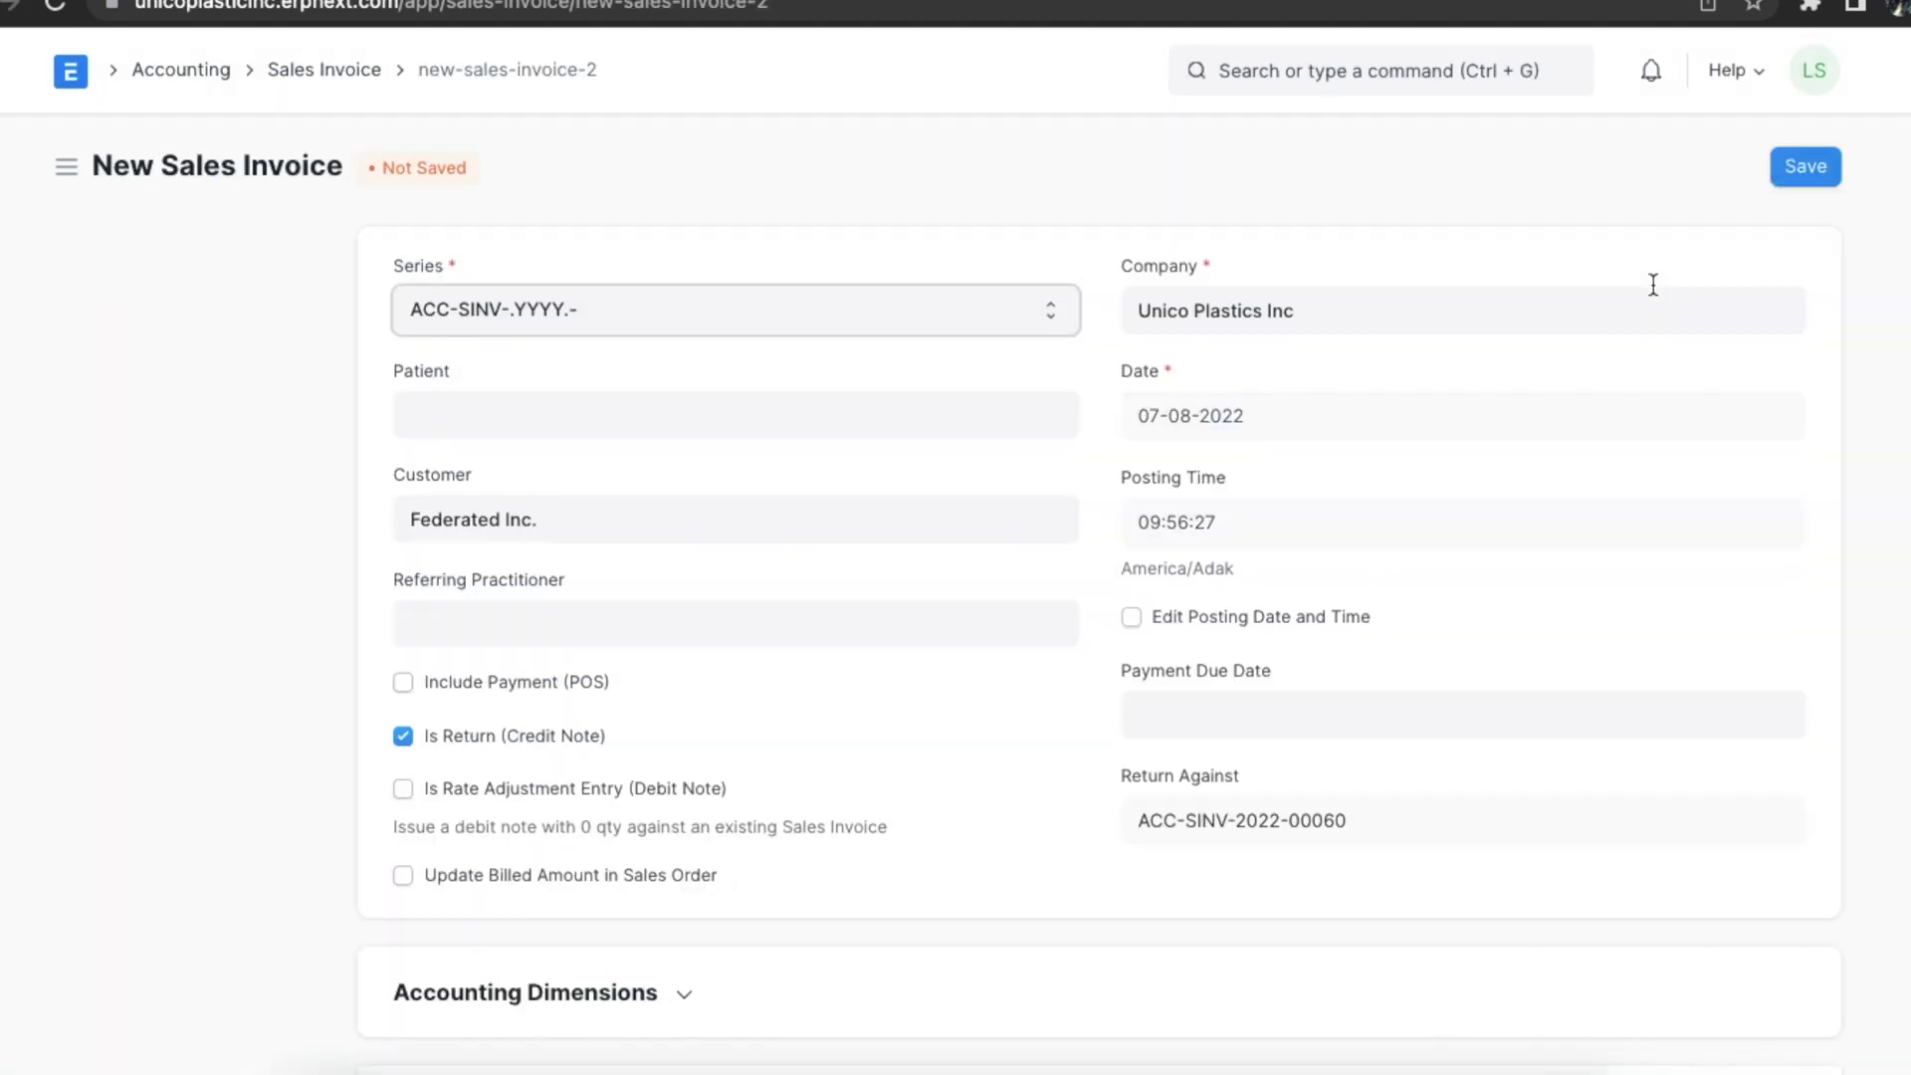
{"action": "left_click", "coordinate": [1807, 168]}
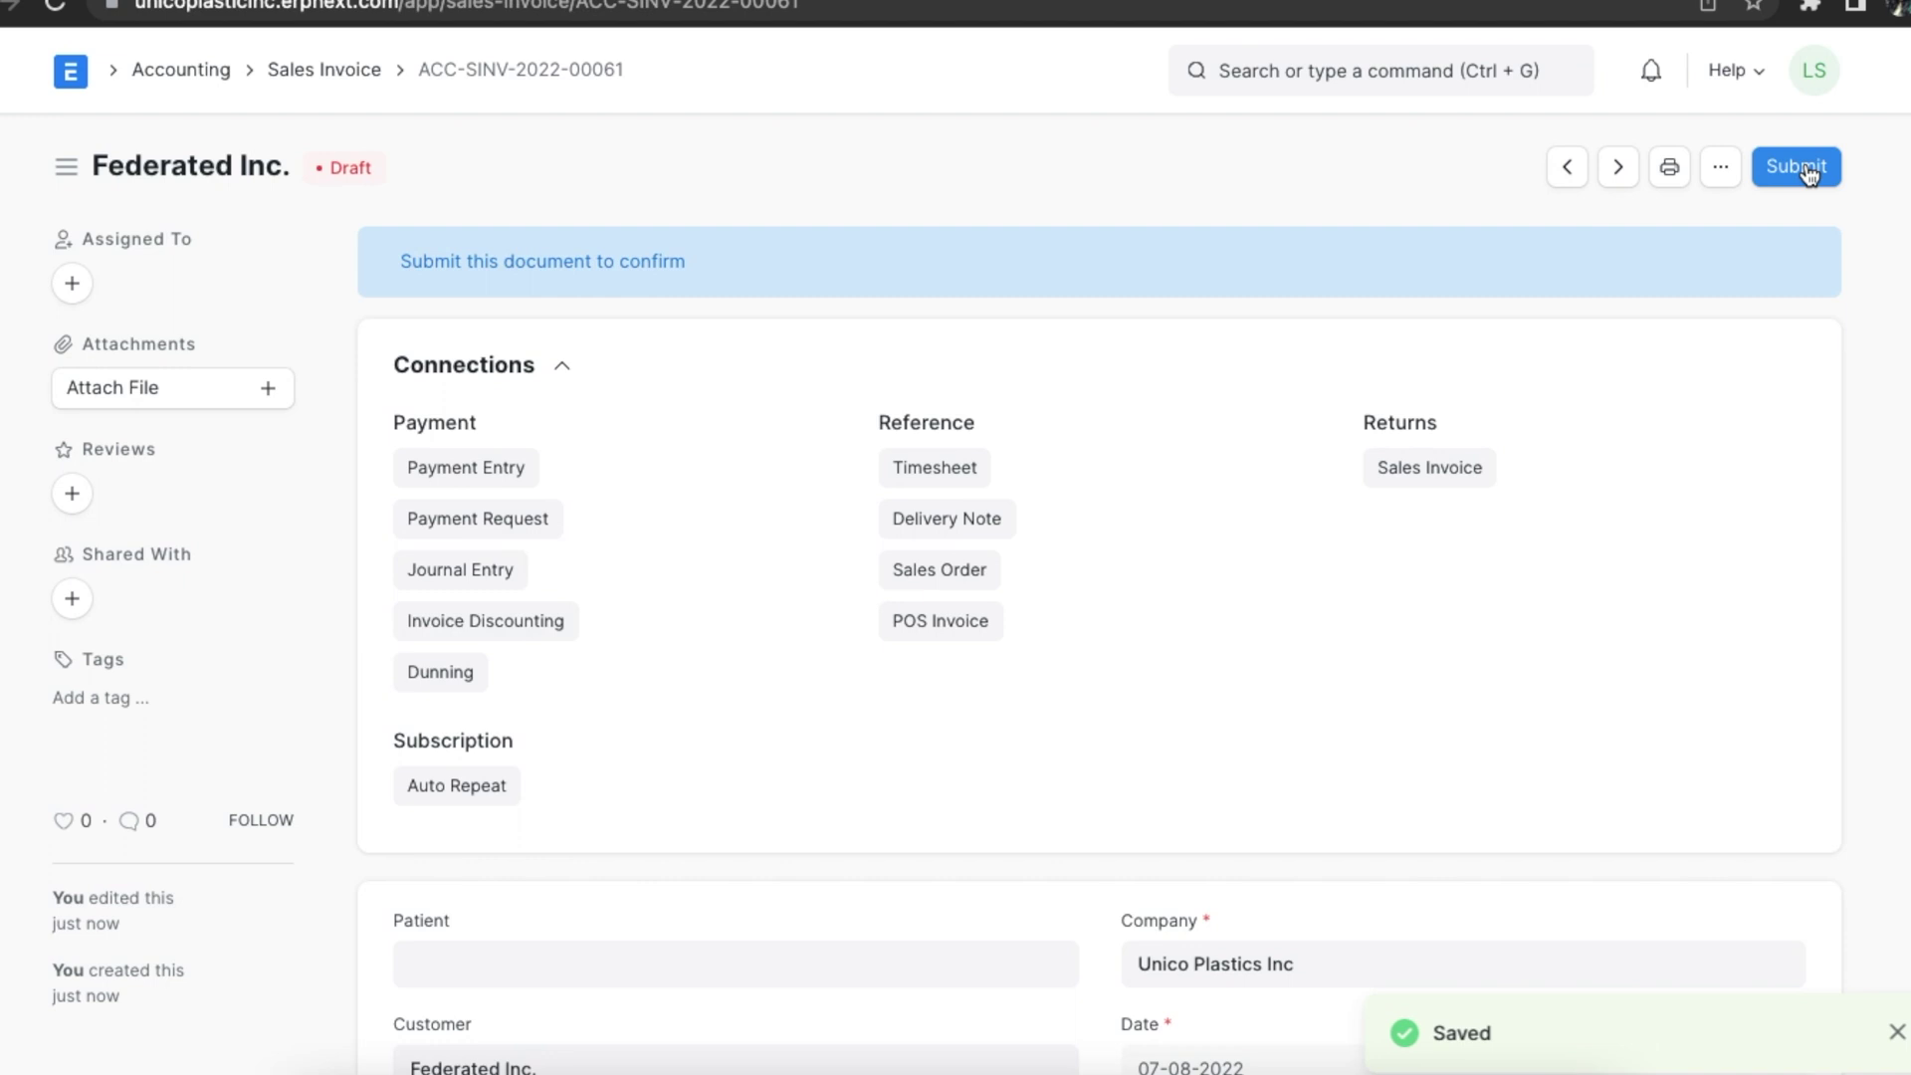
{"action": "left_click", "coordinate": [1806, 170]}
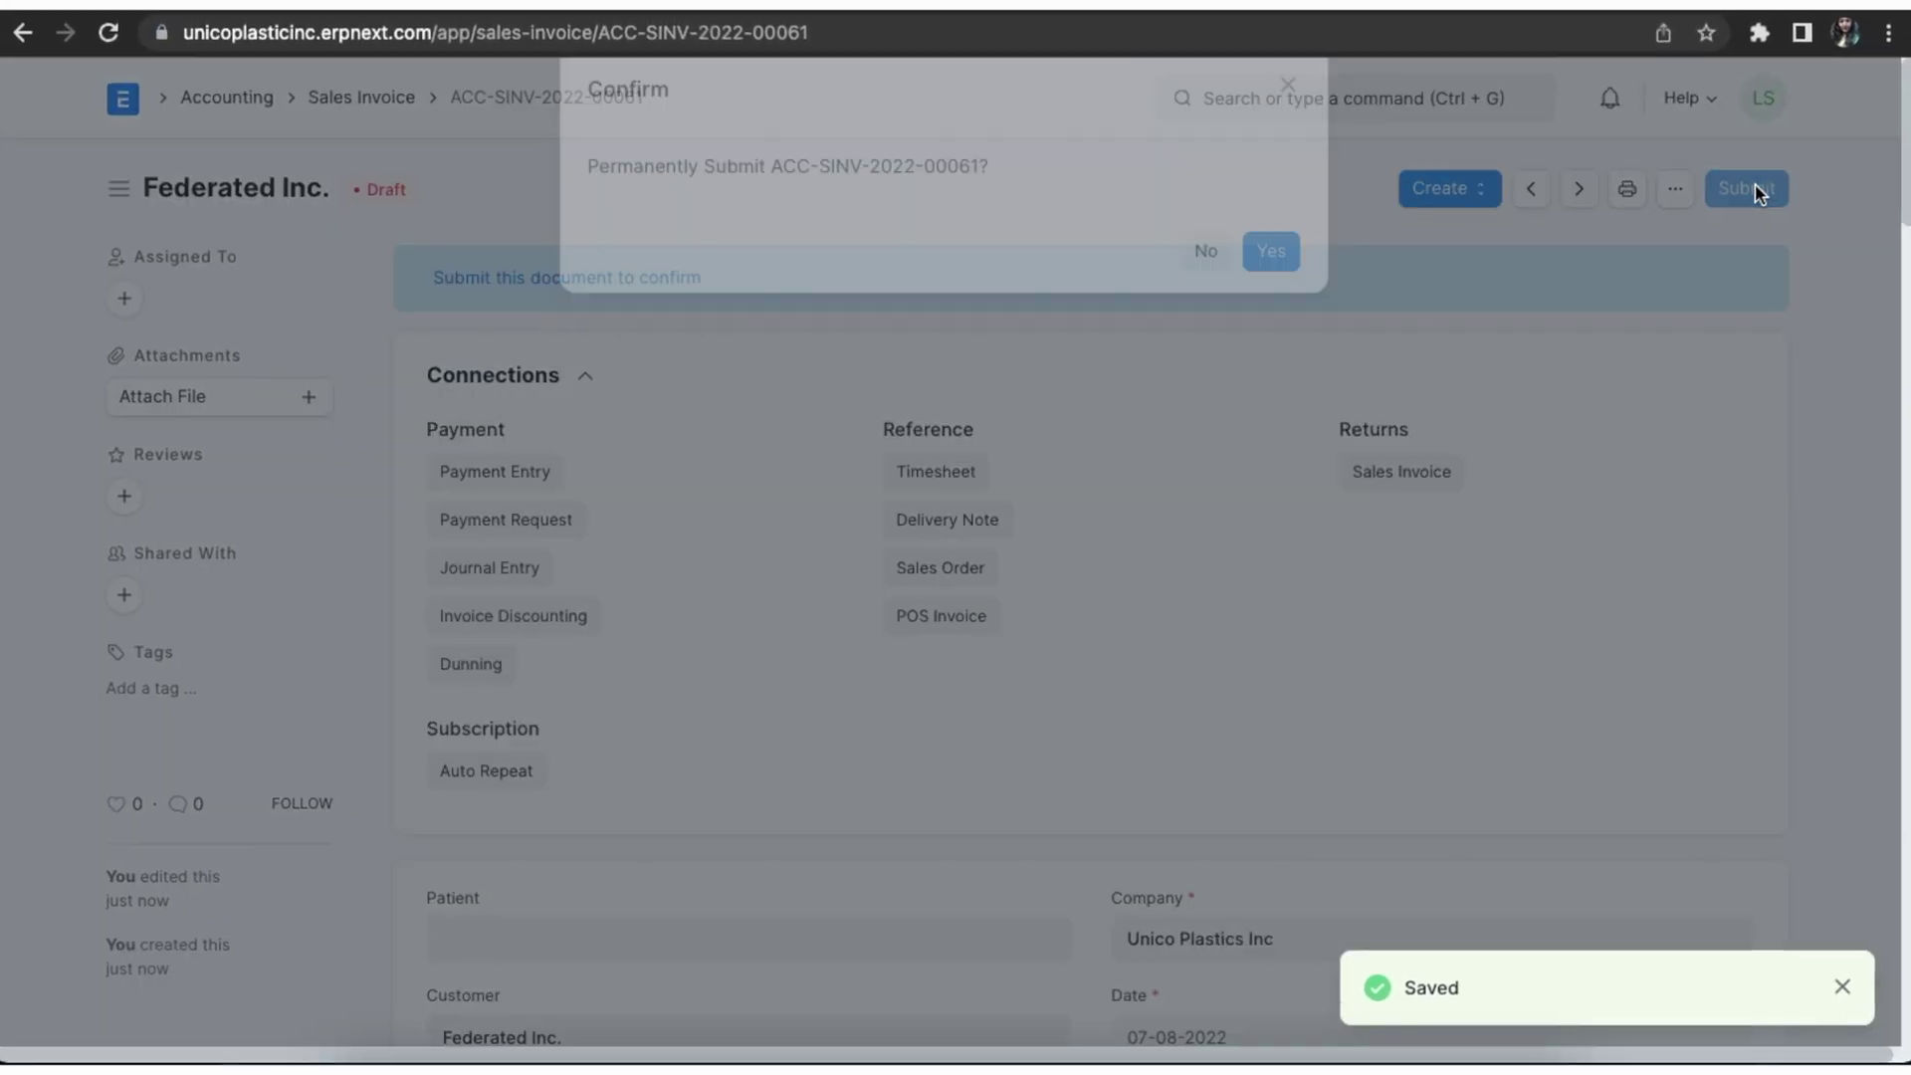
{"action": "left_click", "coordinate": [1274, 306]}
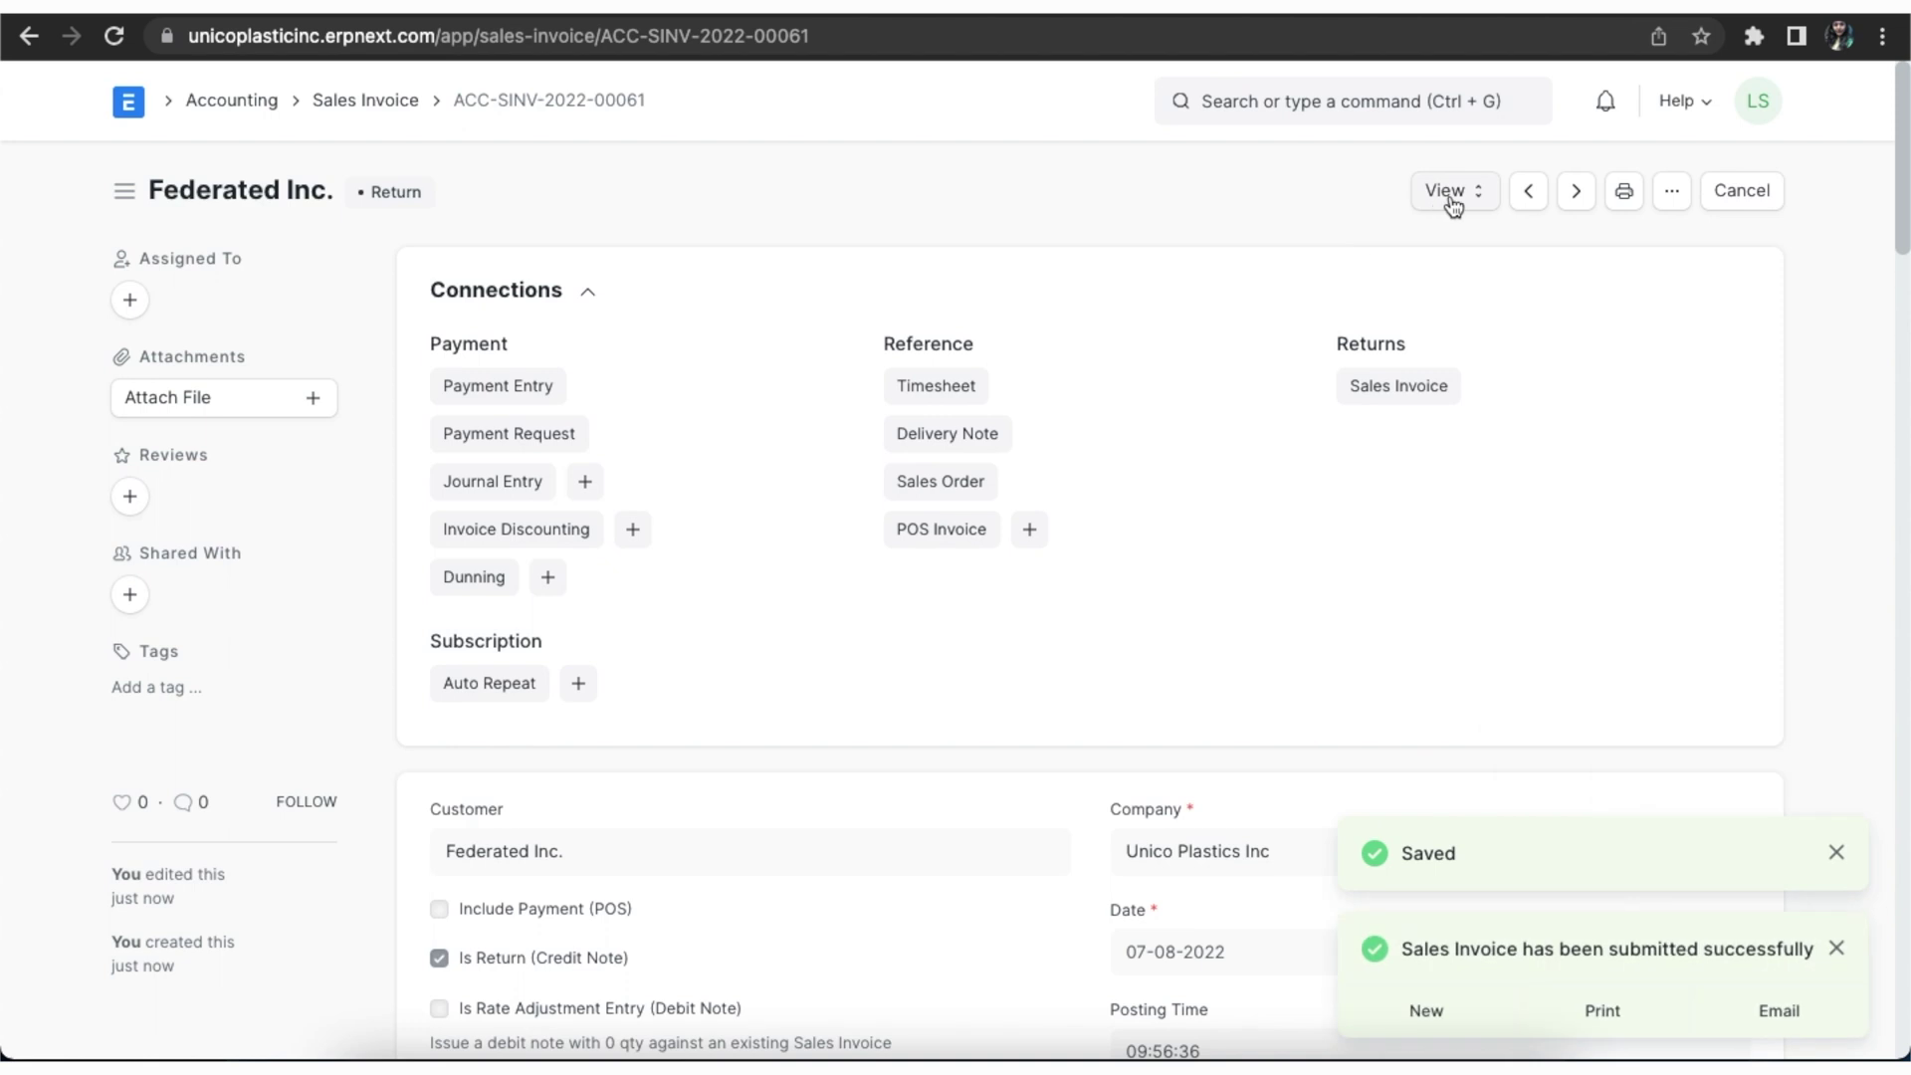
{"action": "left_click", "coordinate": [1452, 193]}
{"action": "left_click", "coordinate": [1455, 257]}
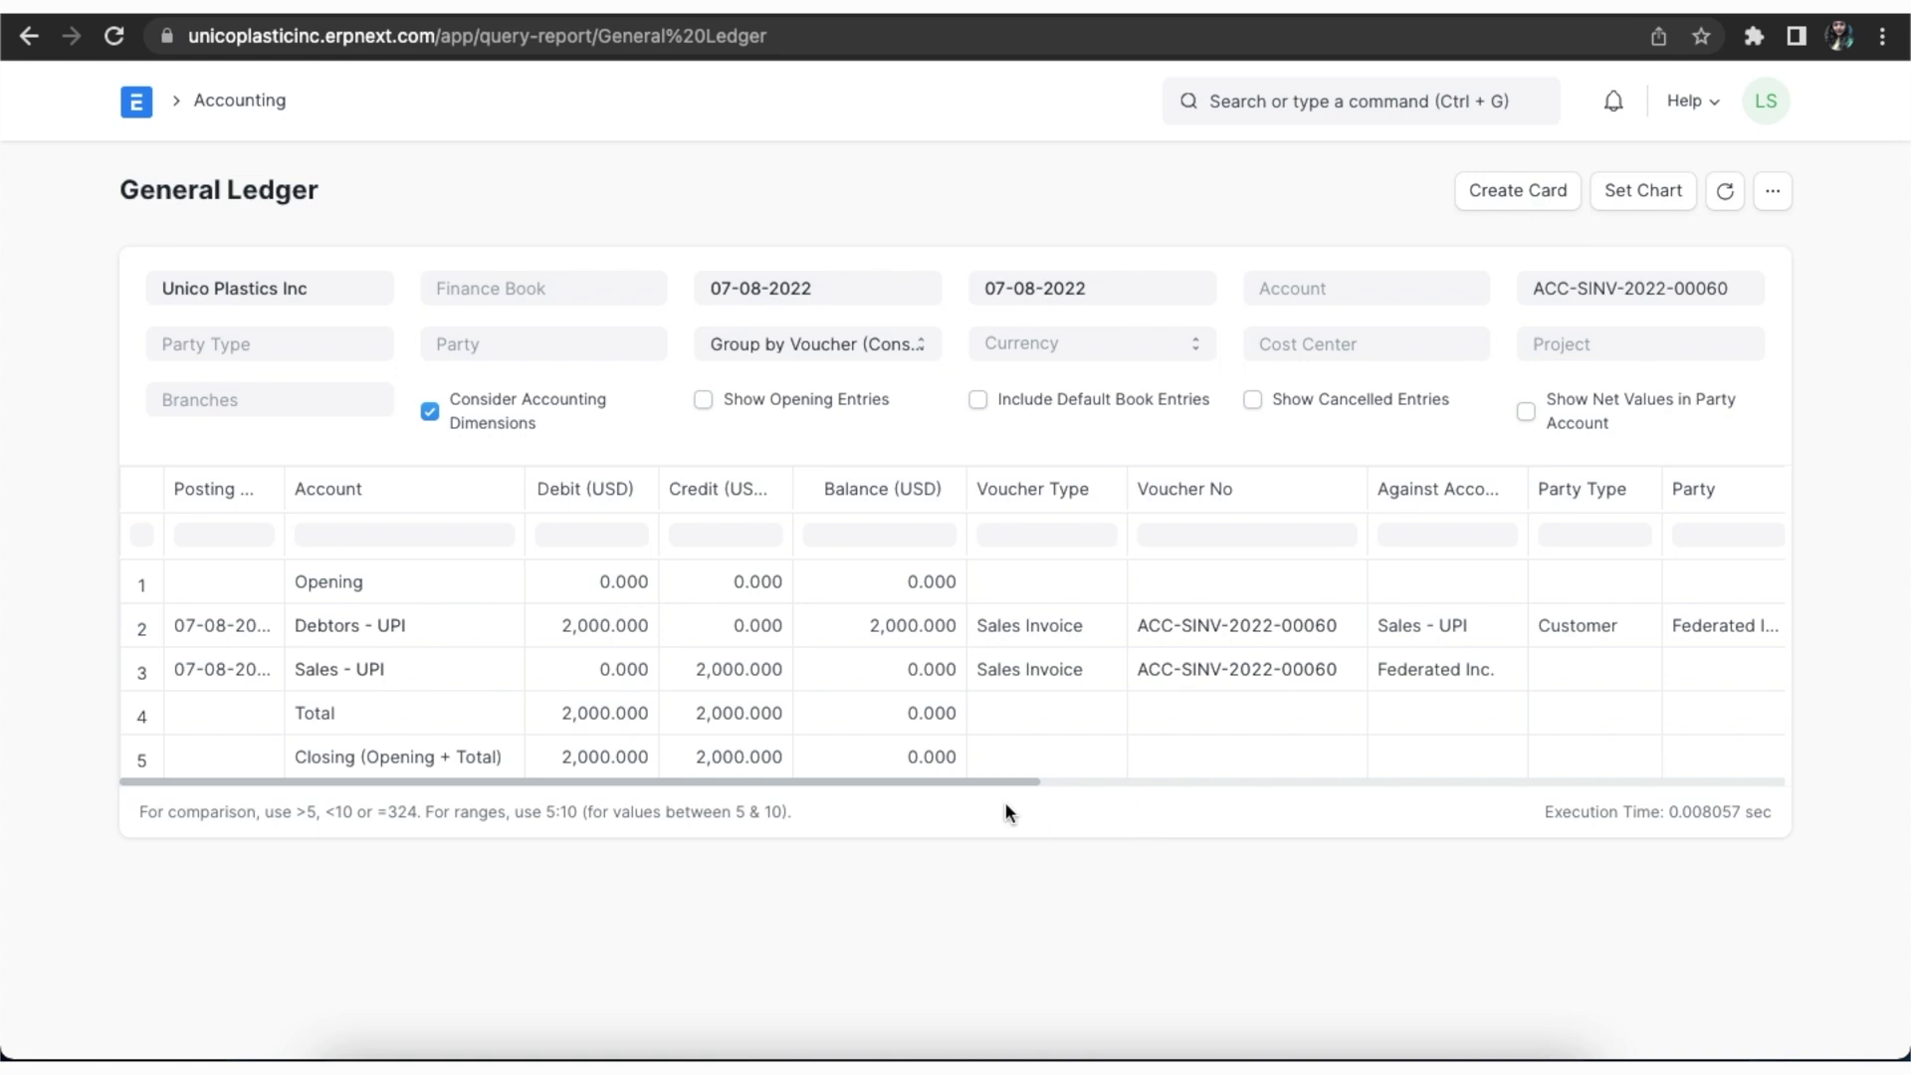
Go back to the invoice and list its linked delivery notes
{"action": "key", "text": "super+bracketleft"}
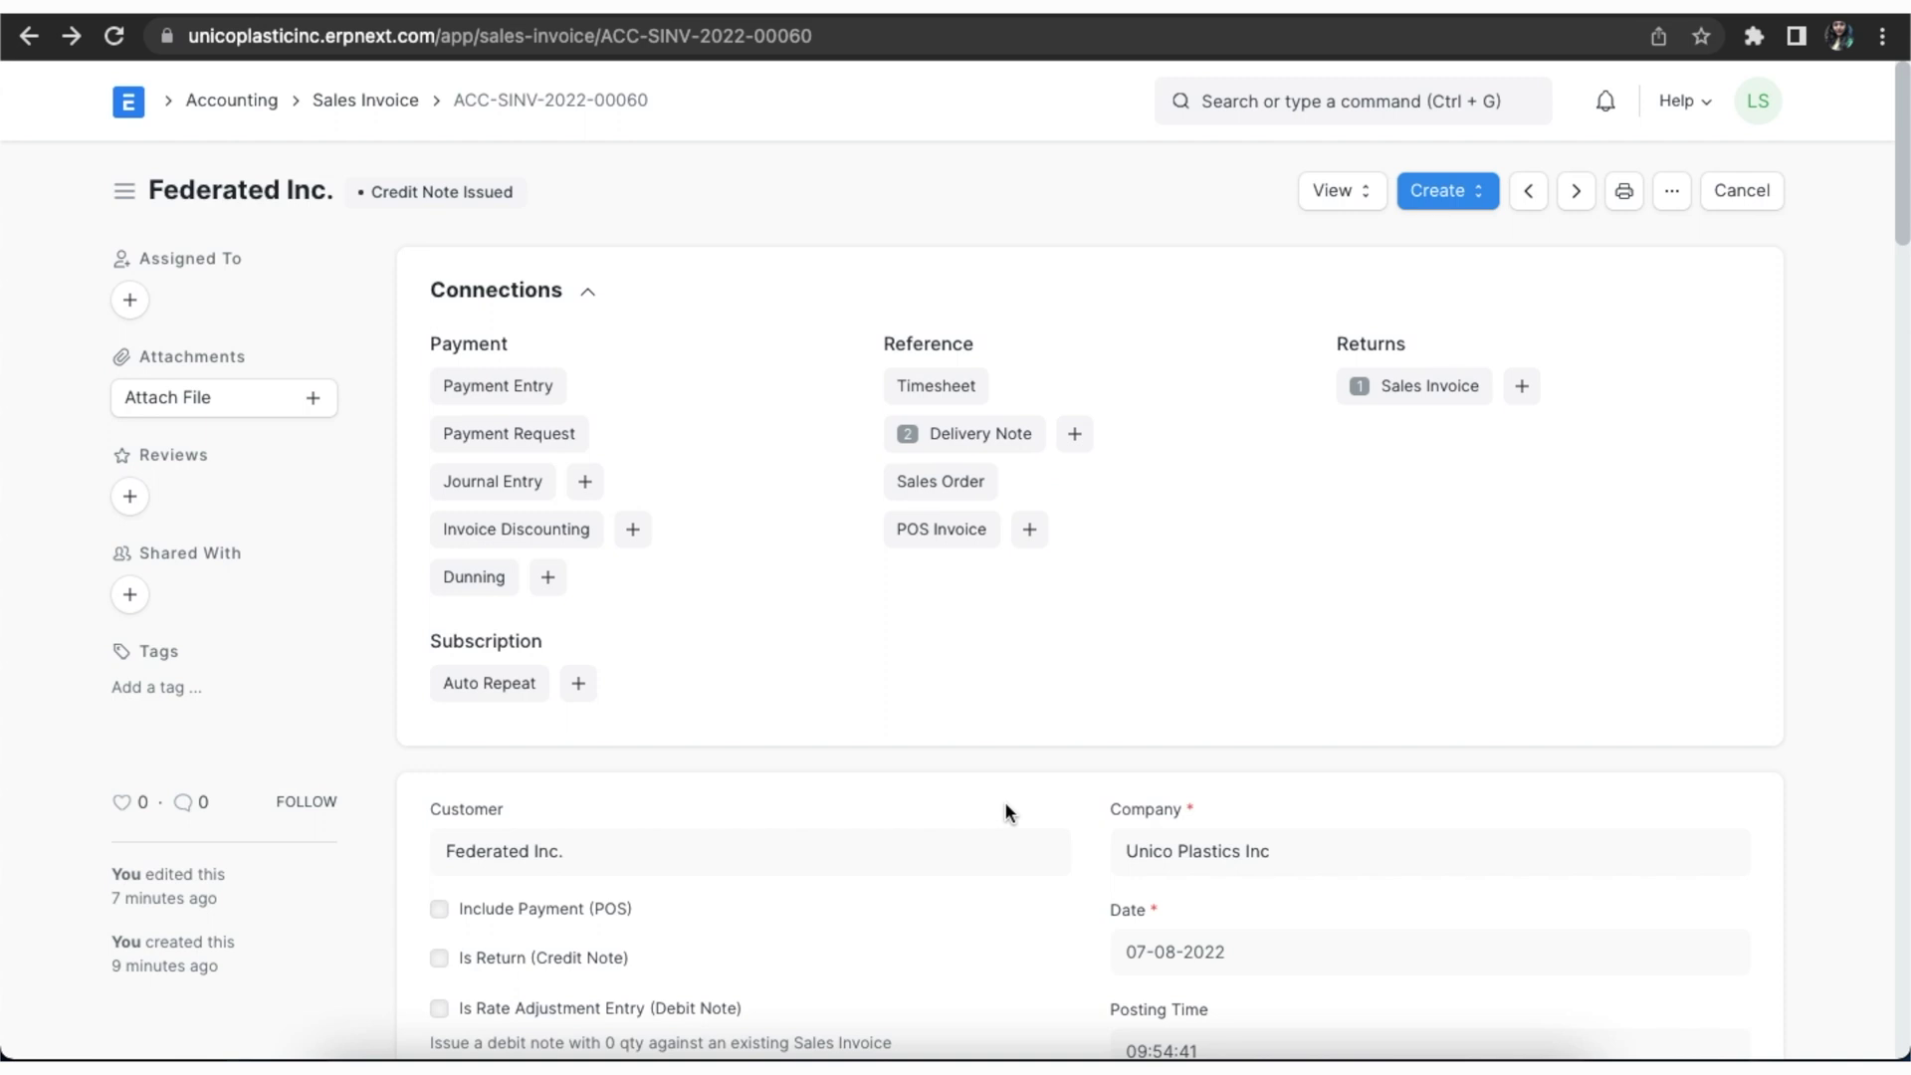
{"action": "left_click", "coordinate": [1012, 448]}
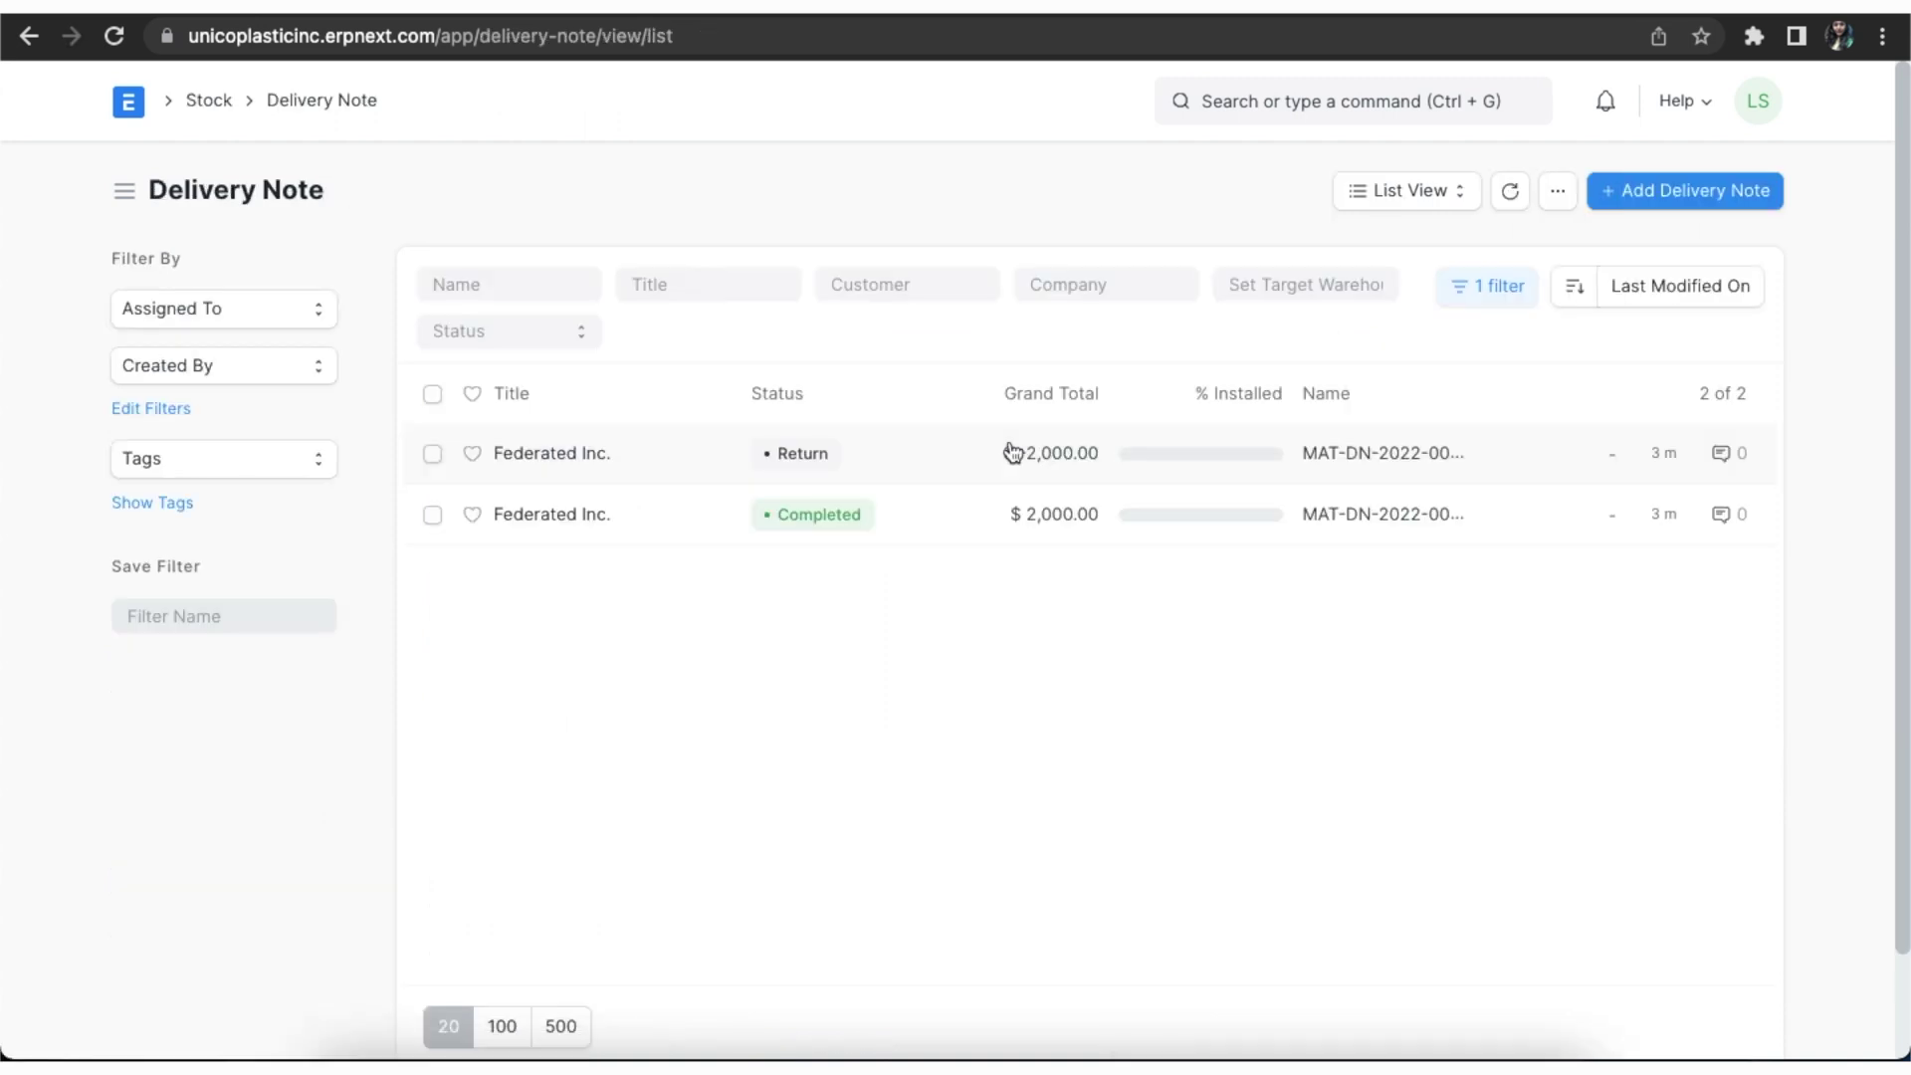
Check the return delivery note's stock ledger for 10 plastic chairs back in Stores - UPI
{"action": "left_click", "coordinate": [583, 455]}
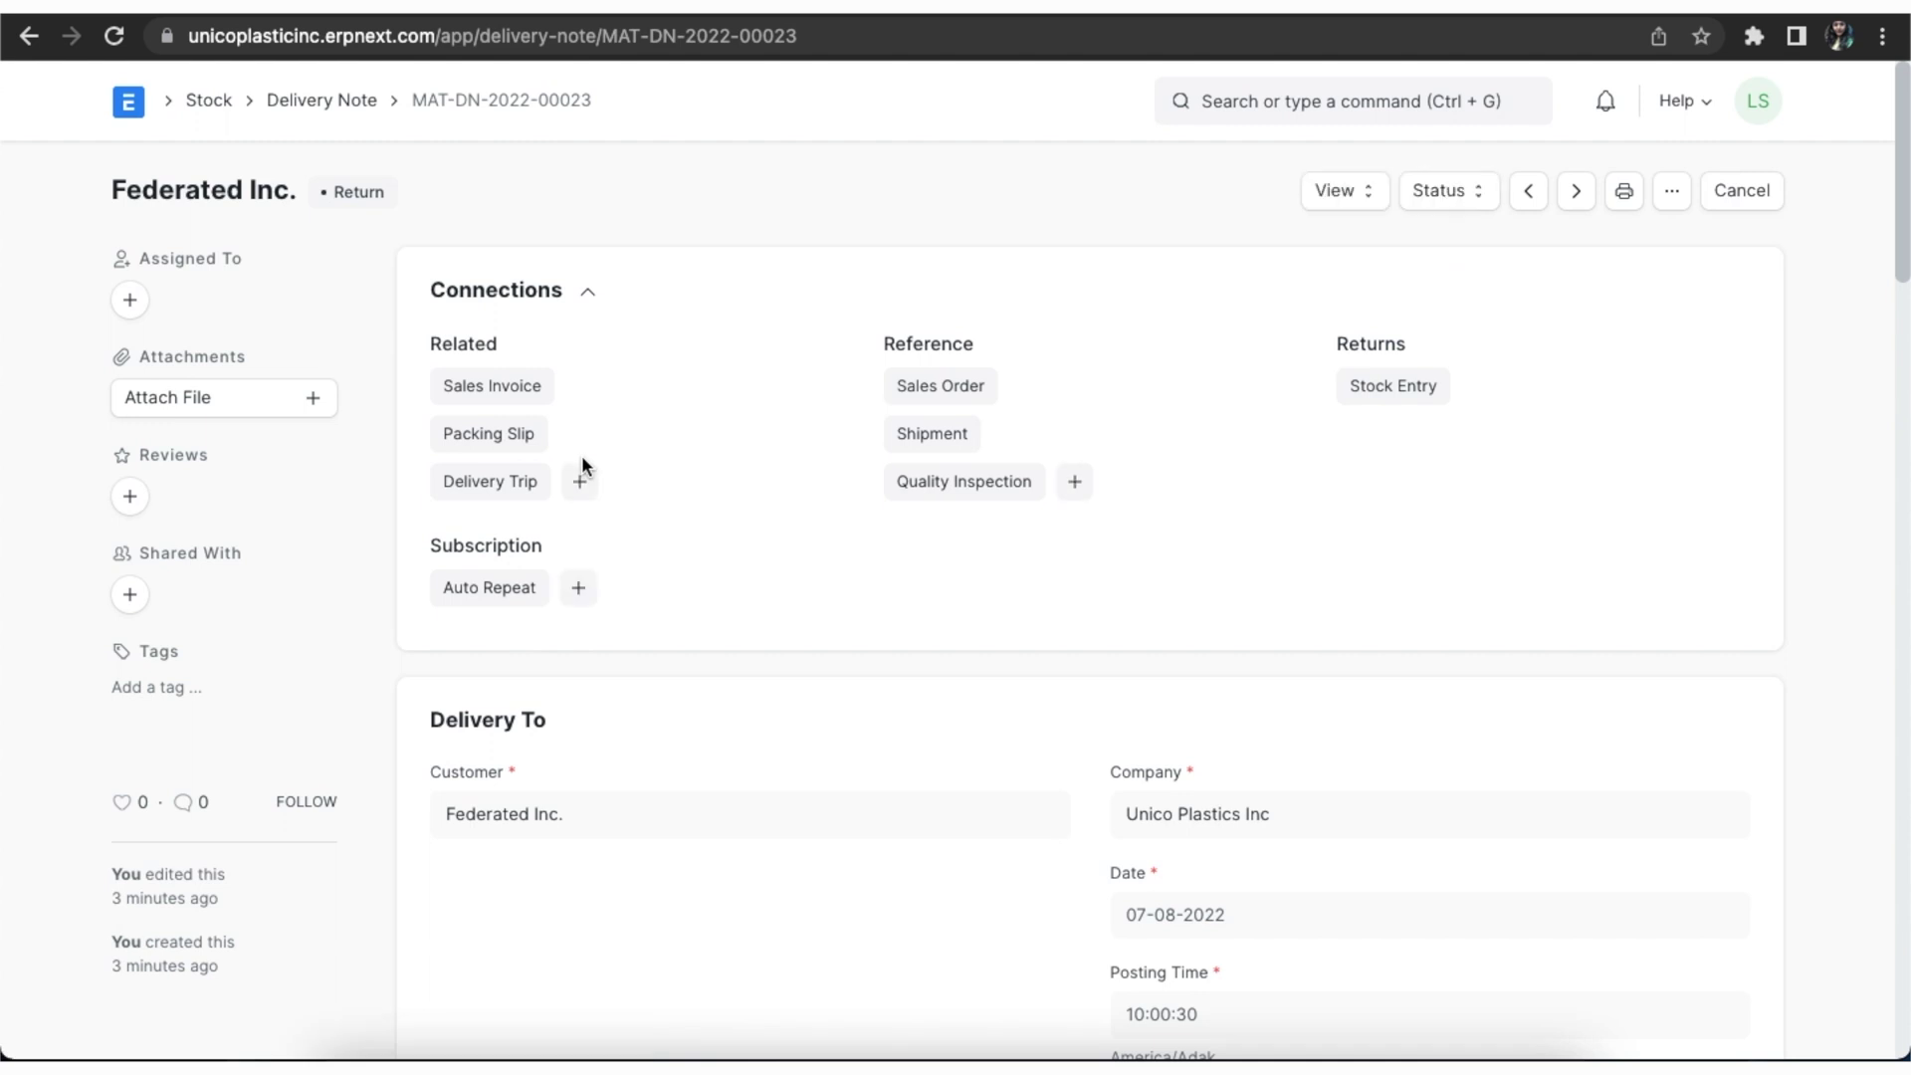
{"action": "left_click", "coordinate": [1343, 193]}
{"action": "left_click", "coordinate": [1362, 250]}
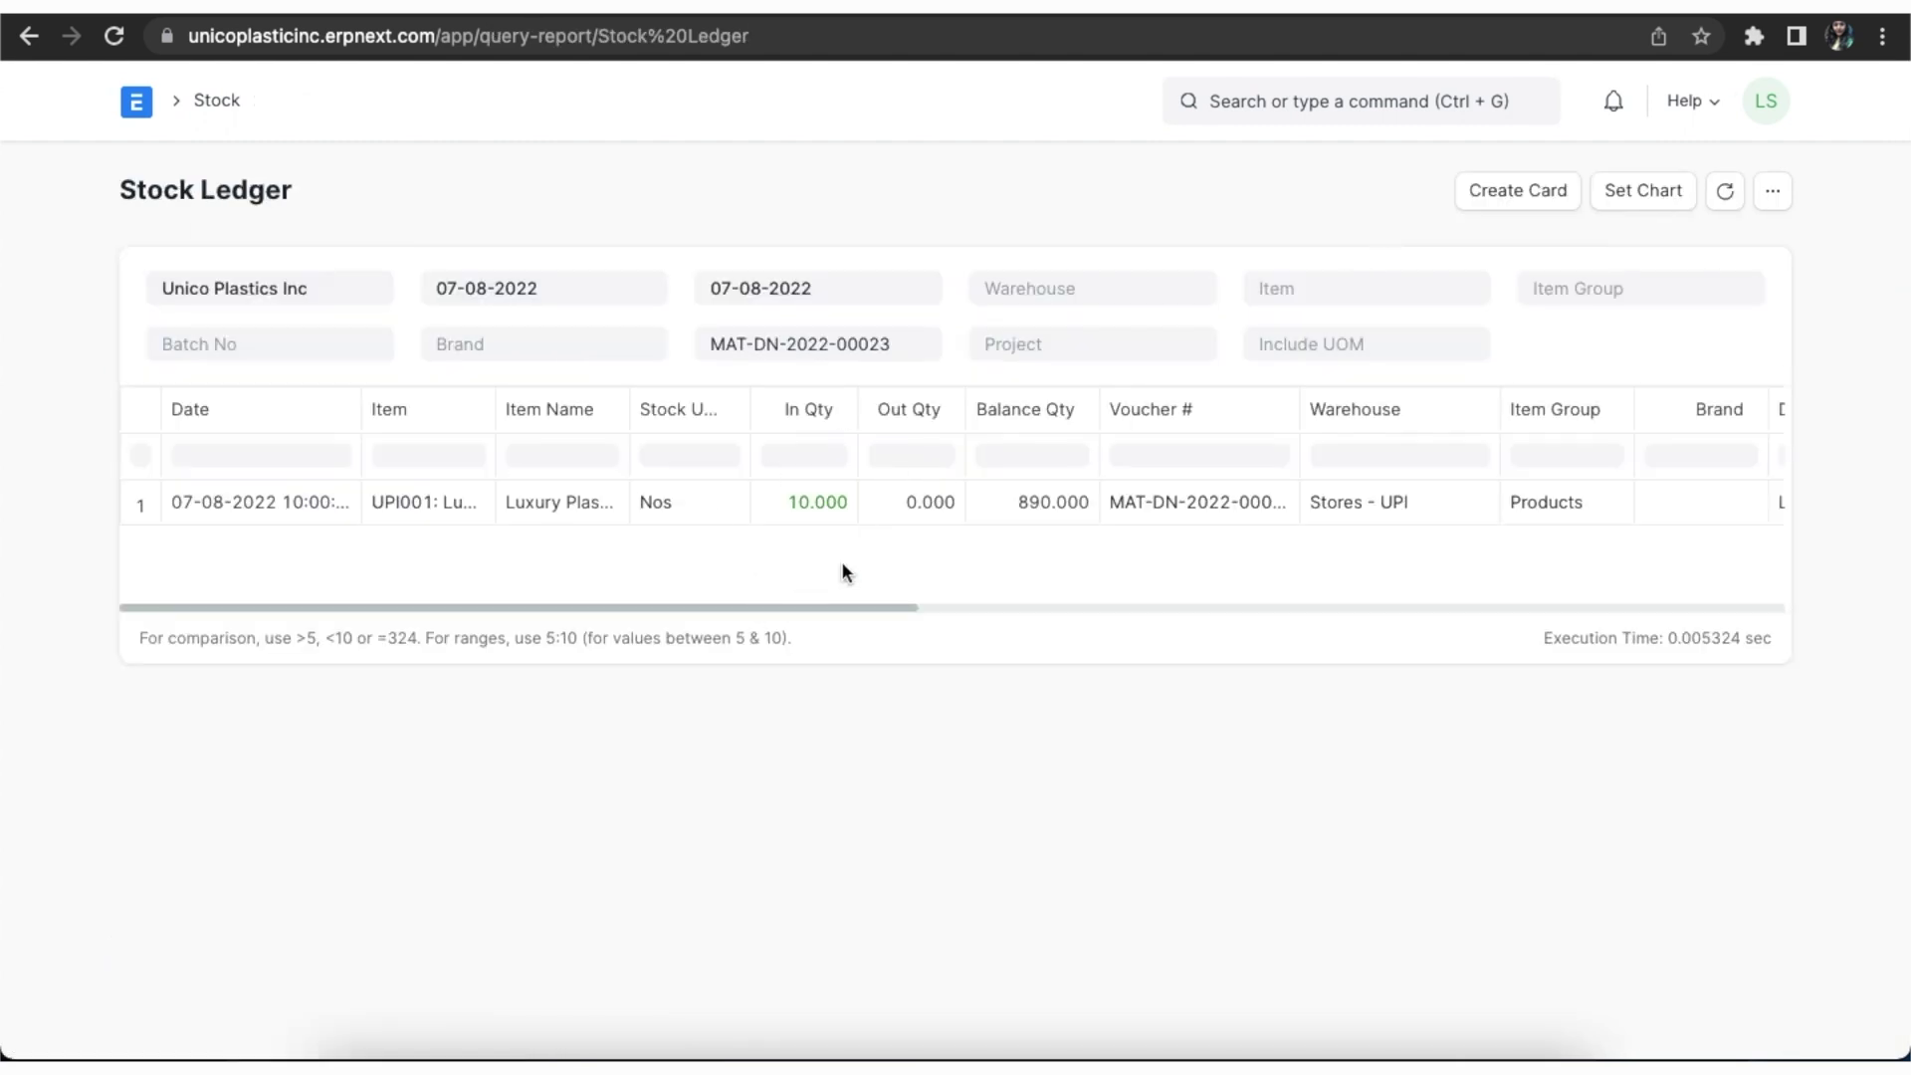
{"action": "scroll", "coordinate": [953, 647], "scroll_direction": "left", "scroll_amount": 5}
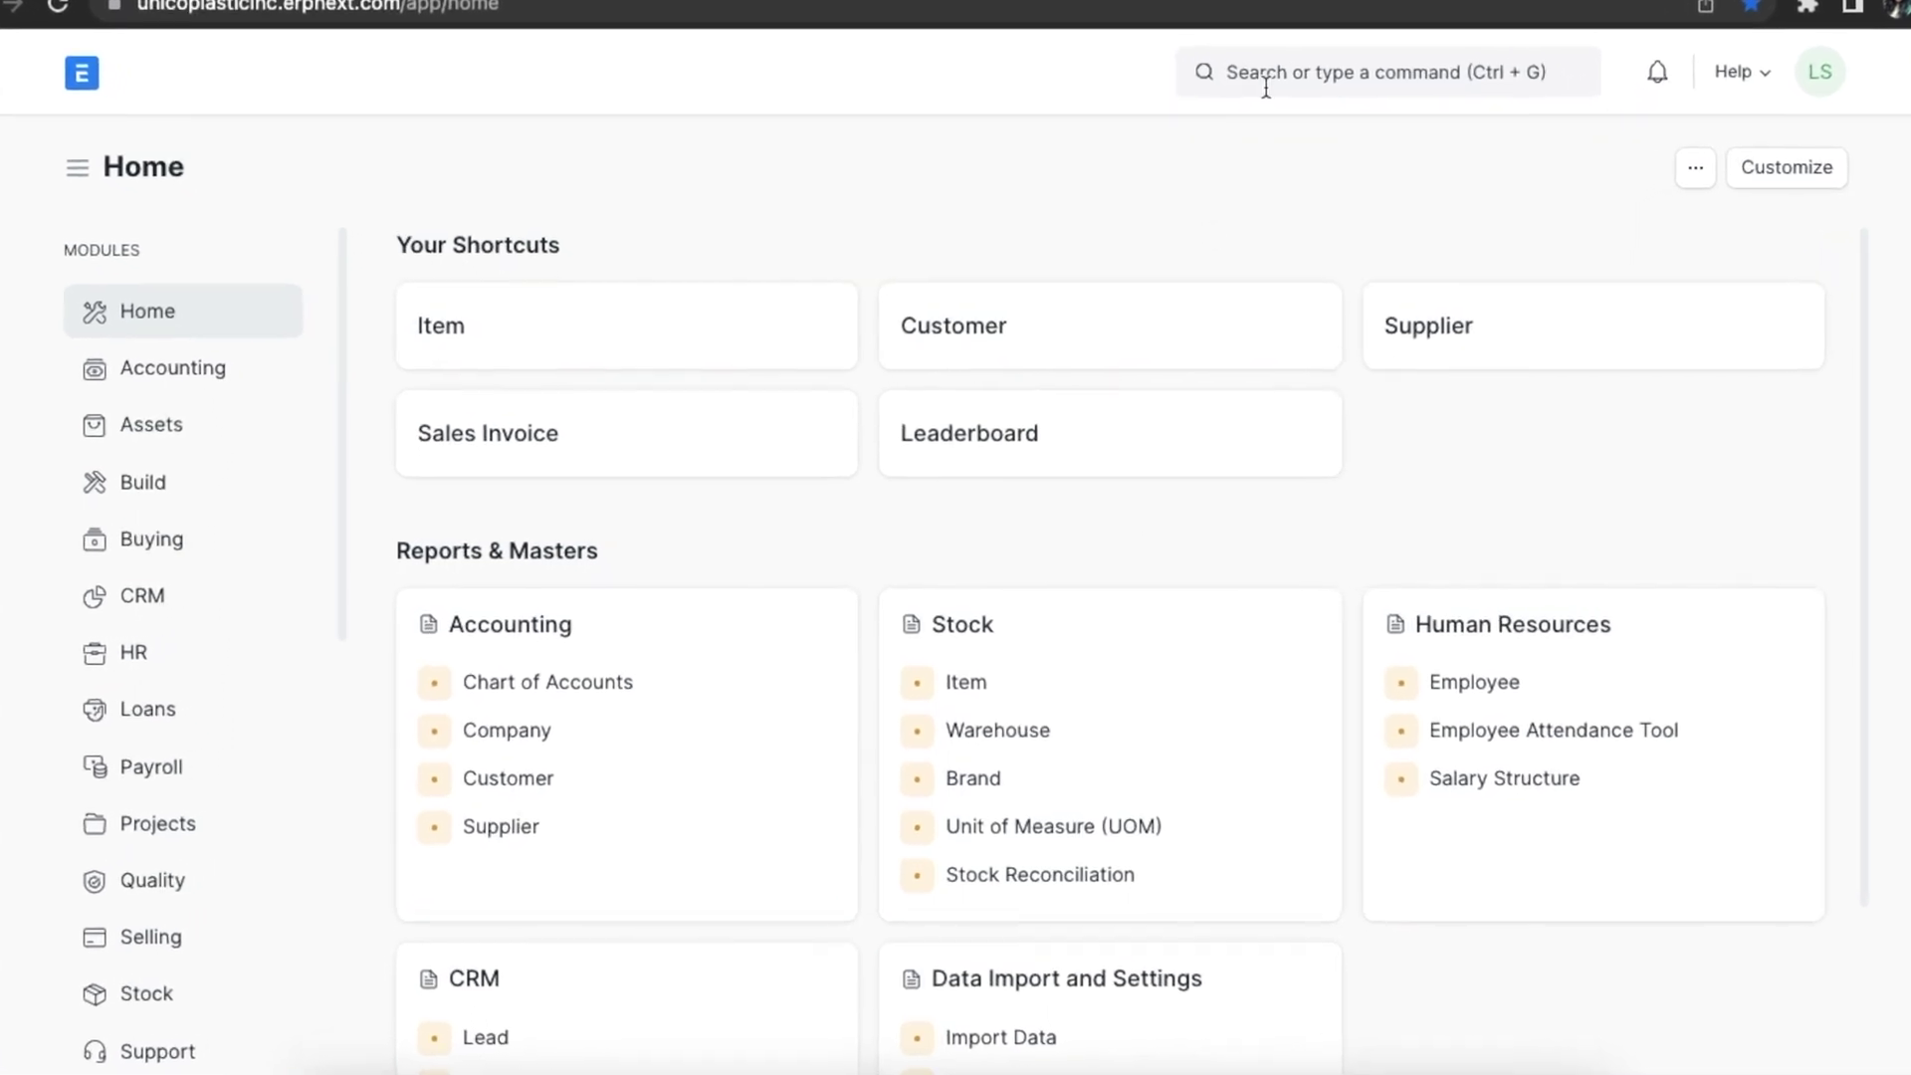
Start a new purchase receipt with supplier Dexton Inc
{"action": "left_click", "coordinate": [1265, 88]}
{"action": "type", "text": "new pi"}
{"action": "key", "text": "BackSpace"}
{"action": "type", "text": "r"}
{"action": "key", "text": "BackSpace"}
{"action": "type", "text": "urc"}
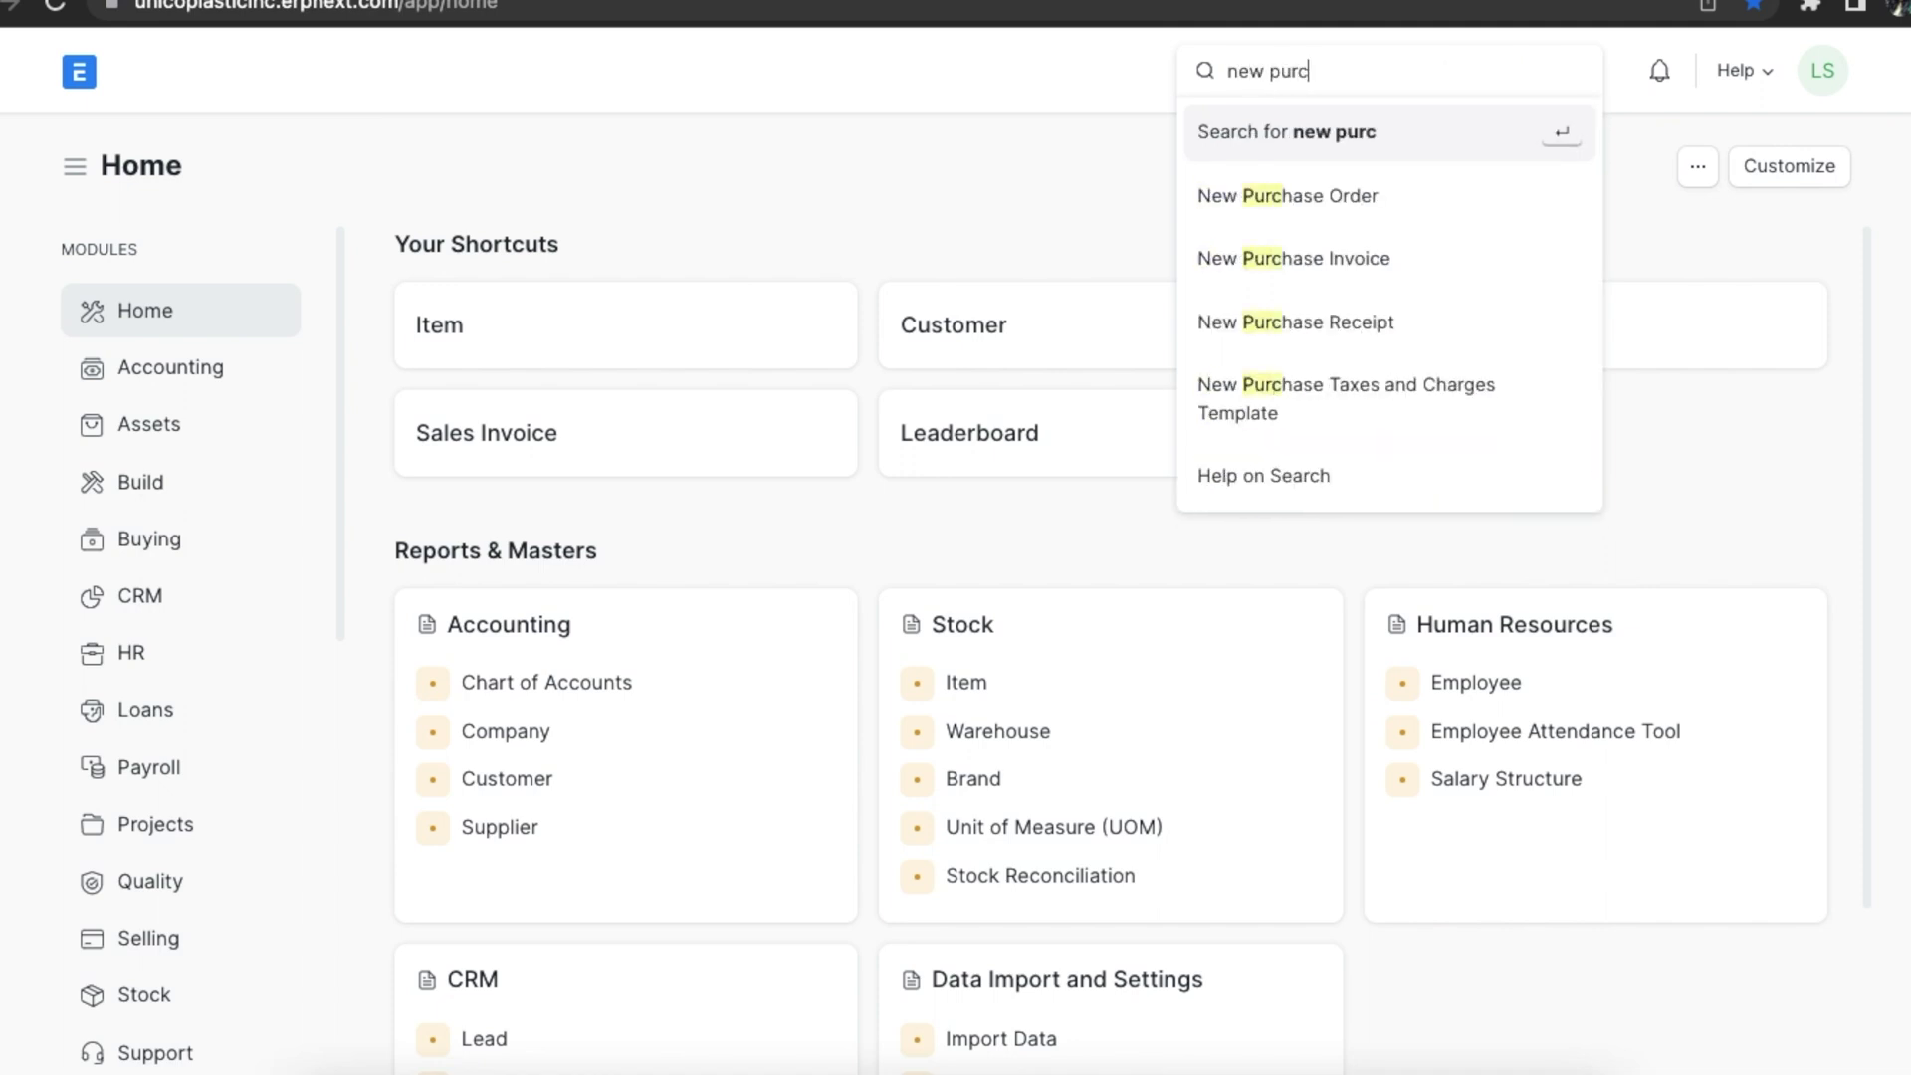
{"action": "type", "text": "hase"}
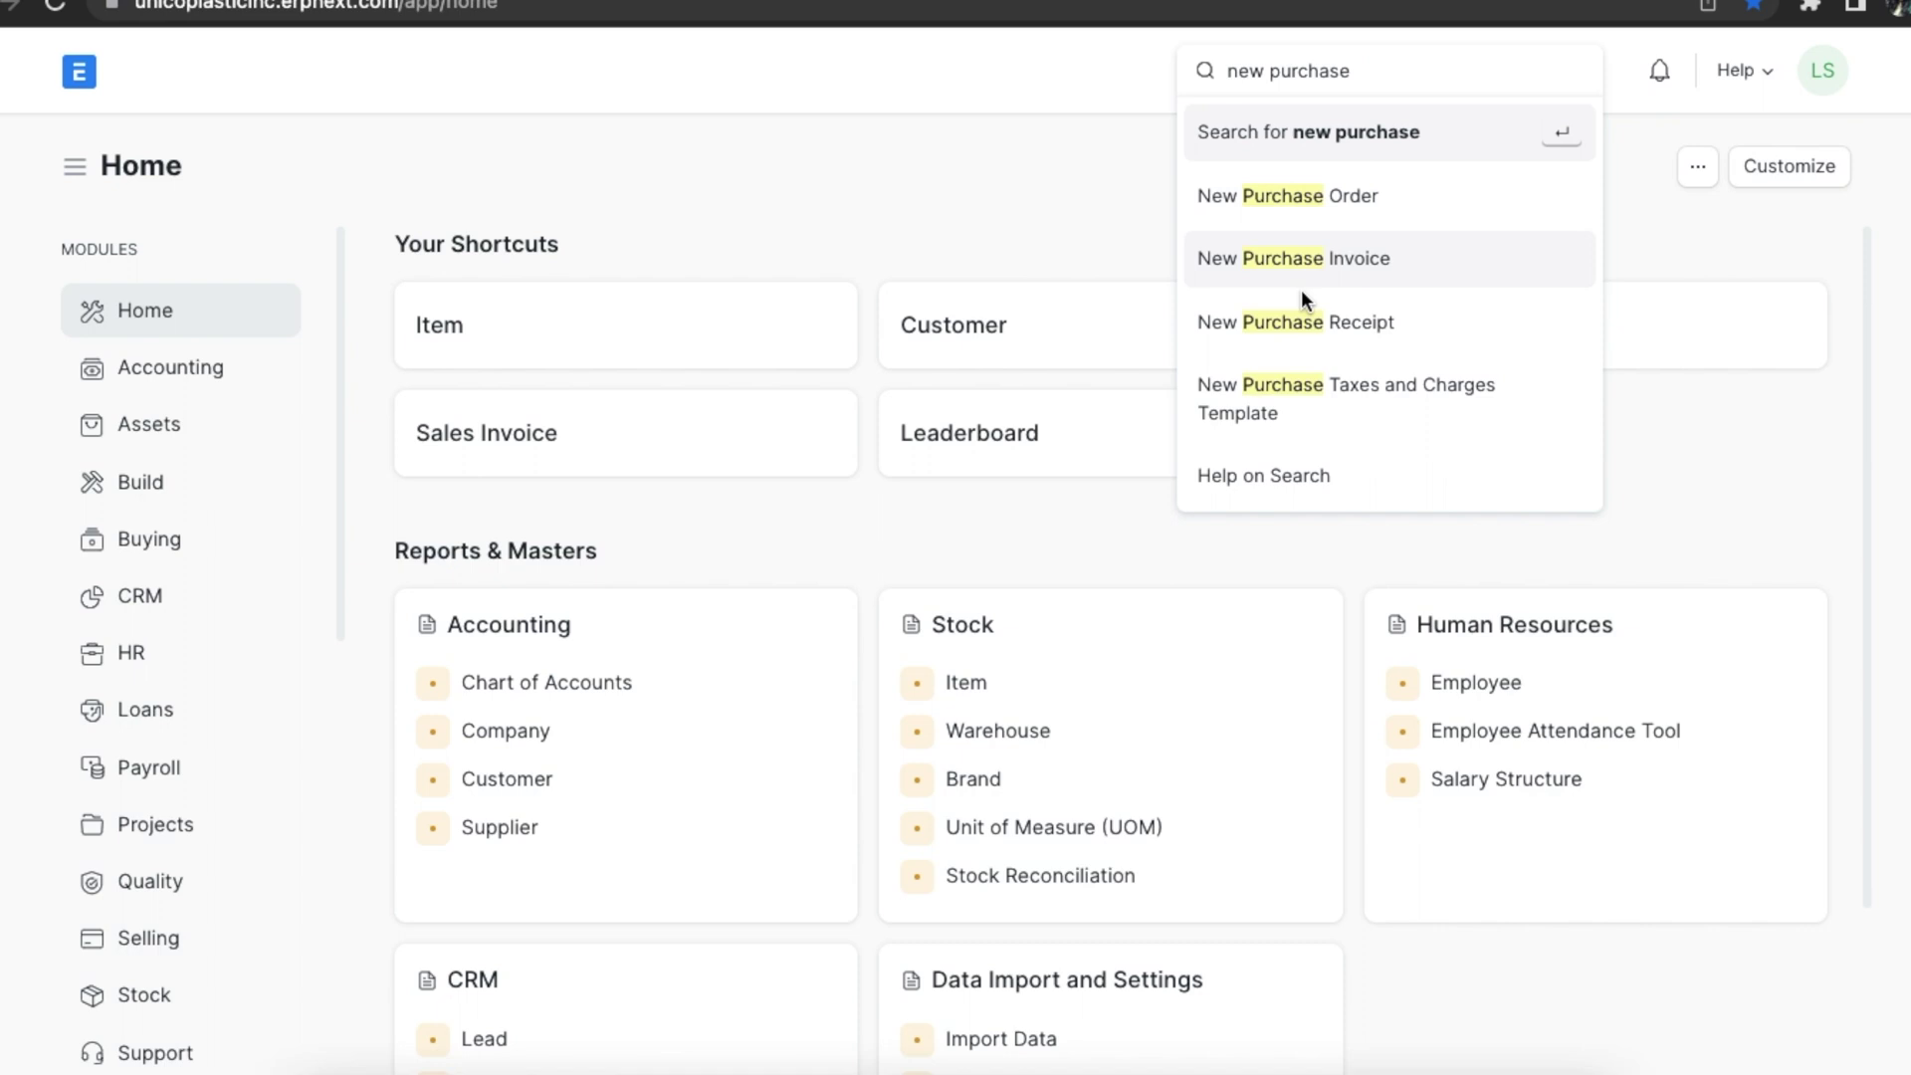
{"action": "left_click", "coordinate": [1308, 322]}
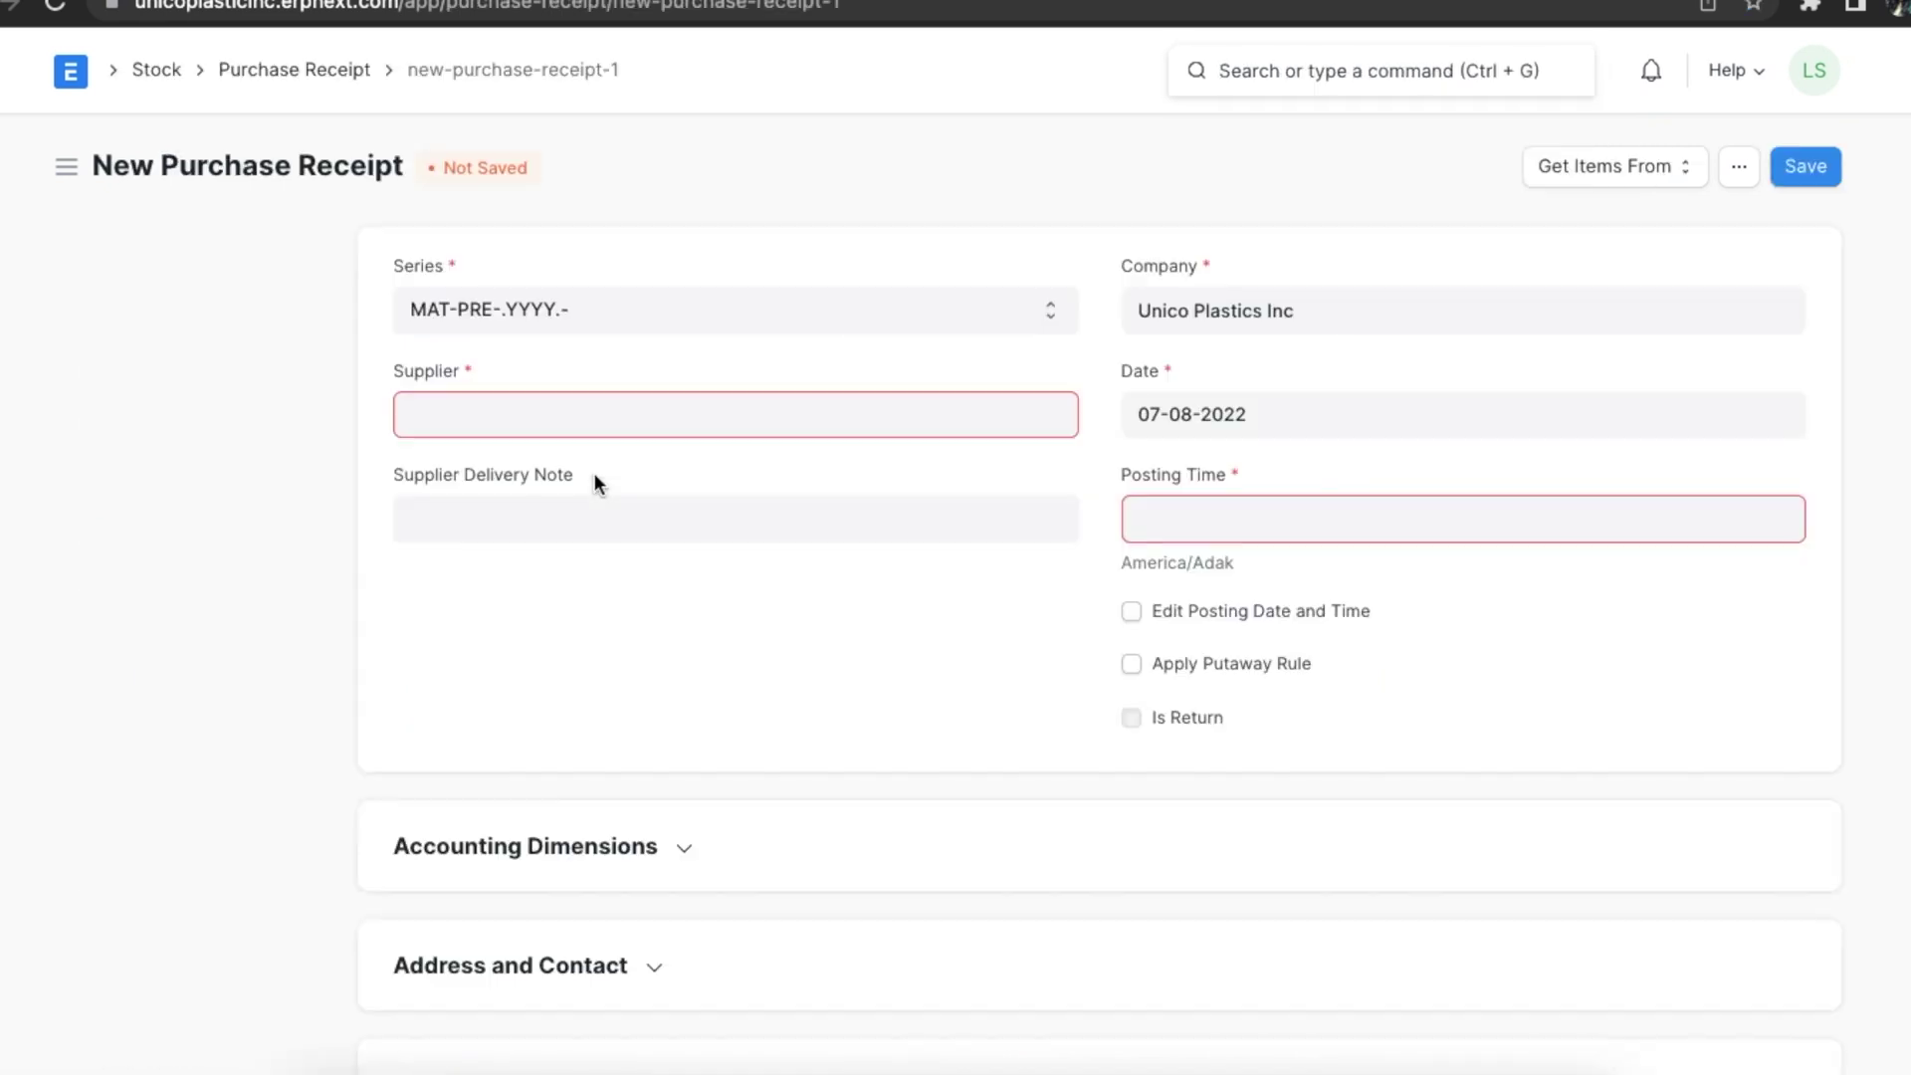
{"action": "left_click", "coordinate": [616, 408]}
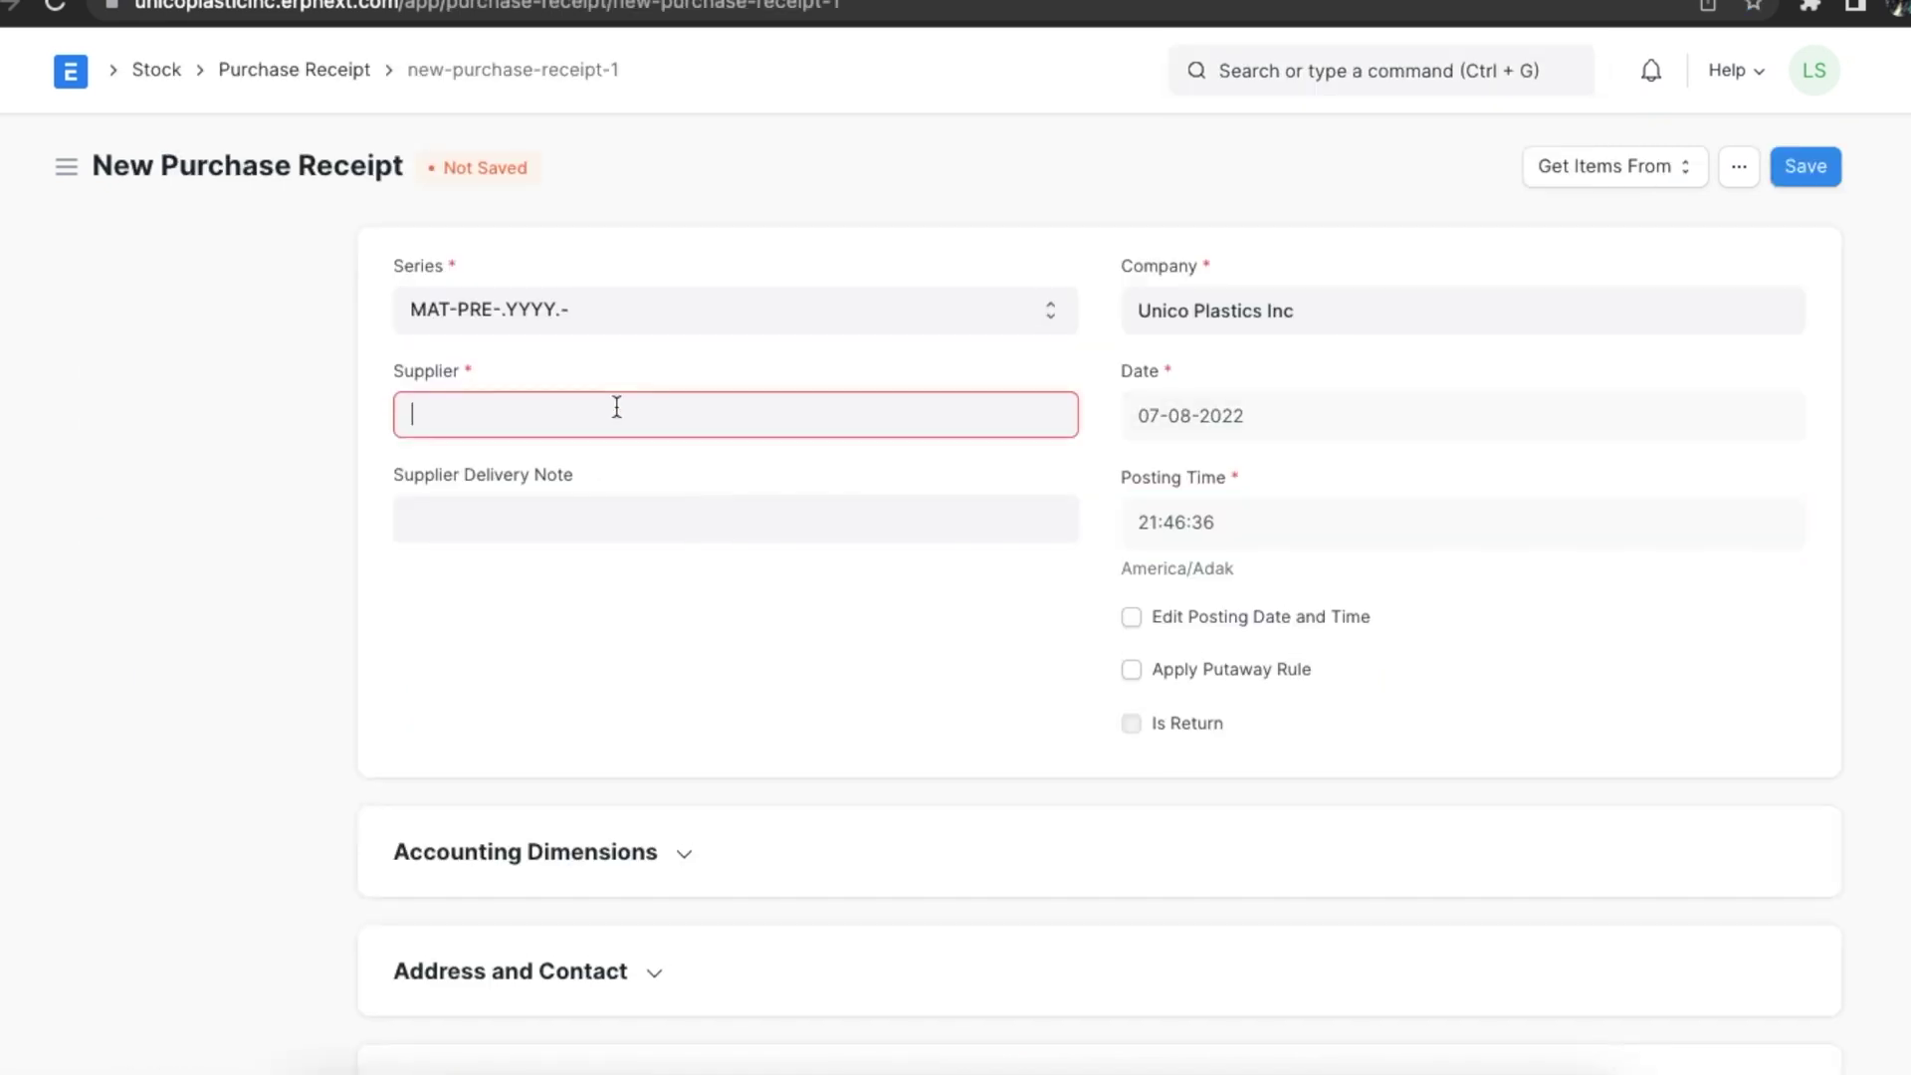
{"action": "left_click", "coordinate": [601, 560]}
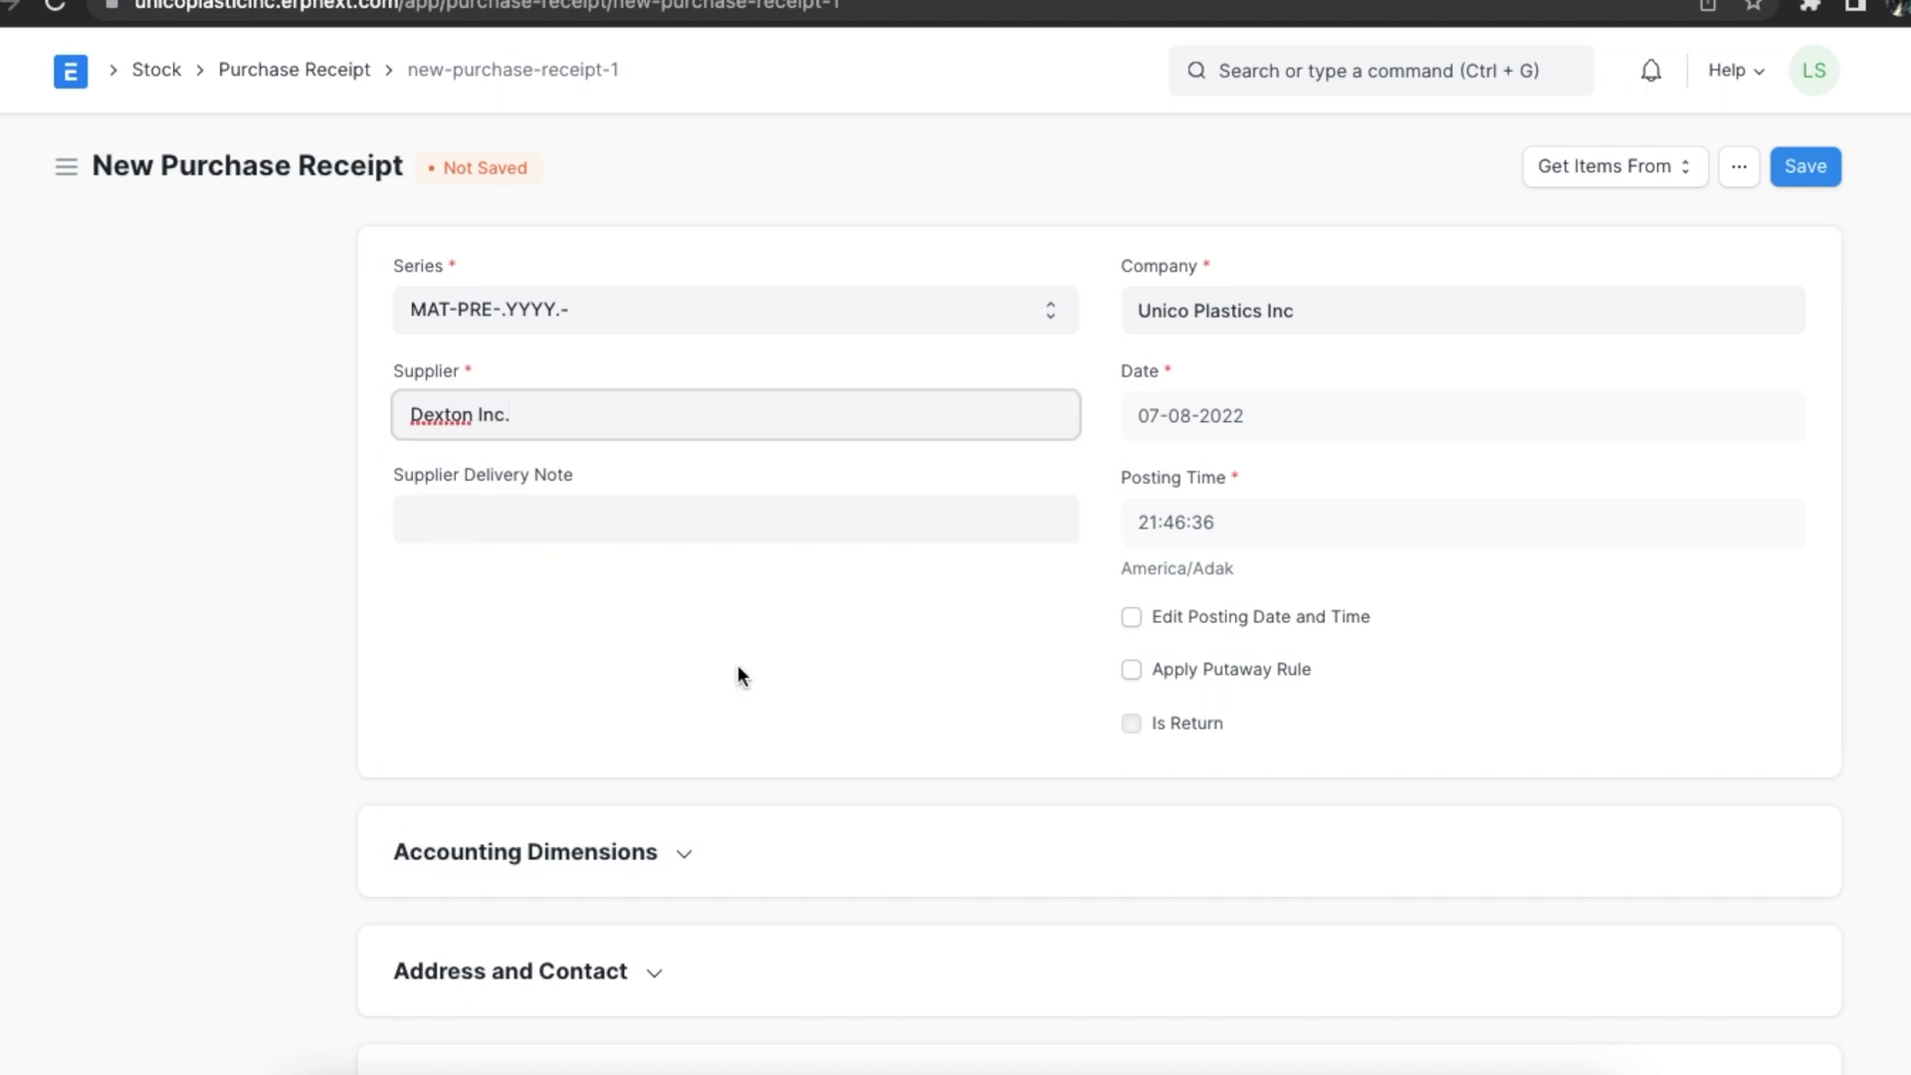
Add item UPI001, quantity 10 at rate 200, and save the receipt as a draft
{"action": "scroll", "coordinate": [738, 665], "scroll_direction": "down", "scroll_amount": 10}
{"action": "left_click", "coordinate": [625, 718]}
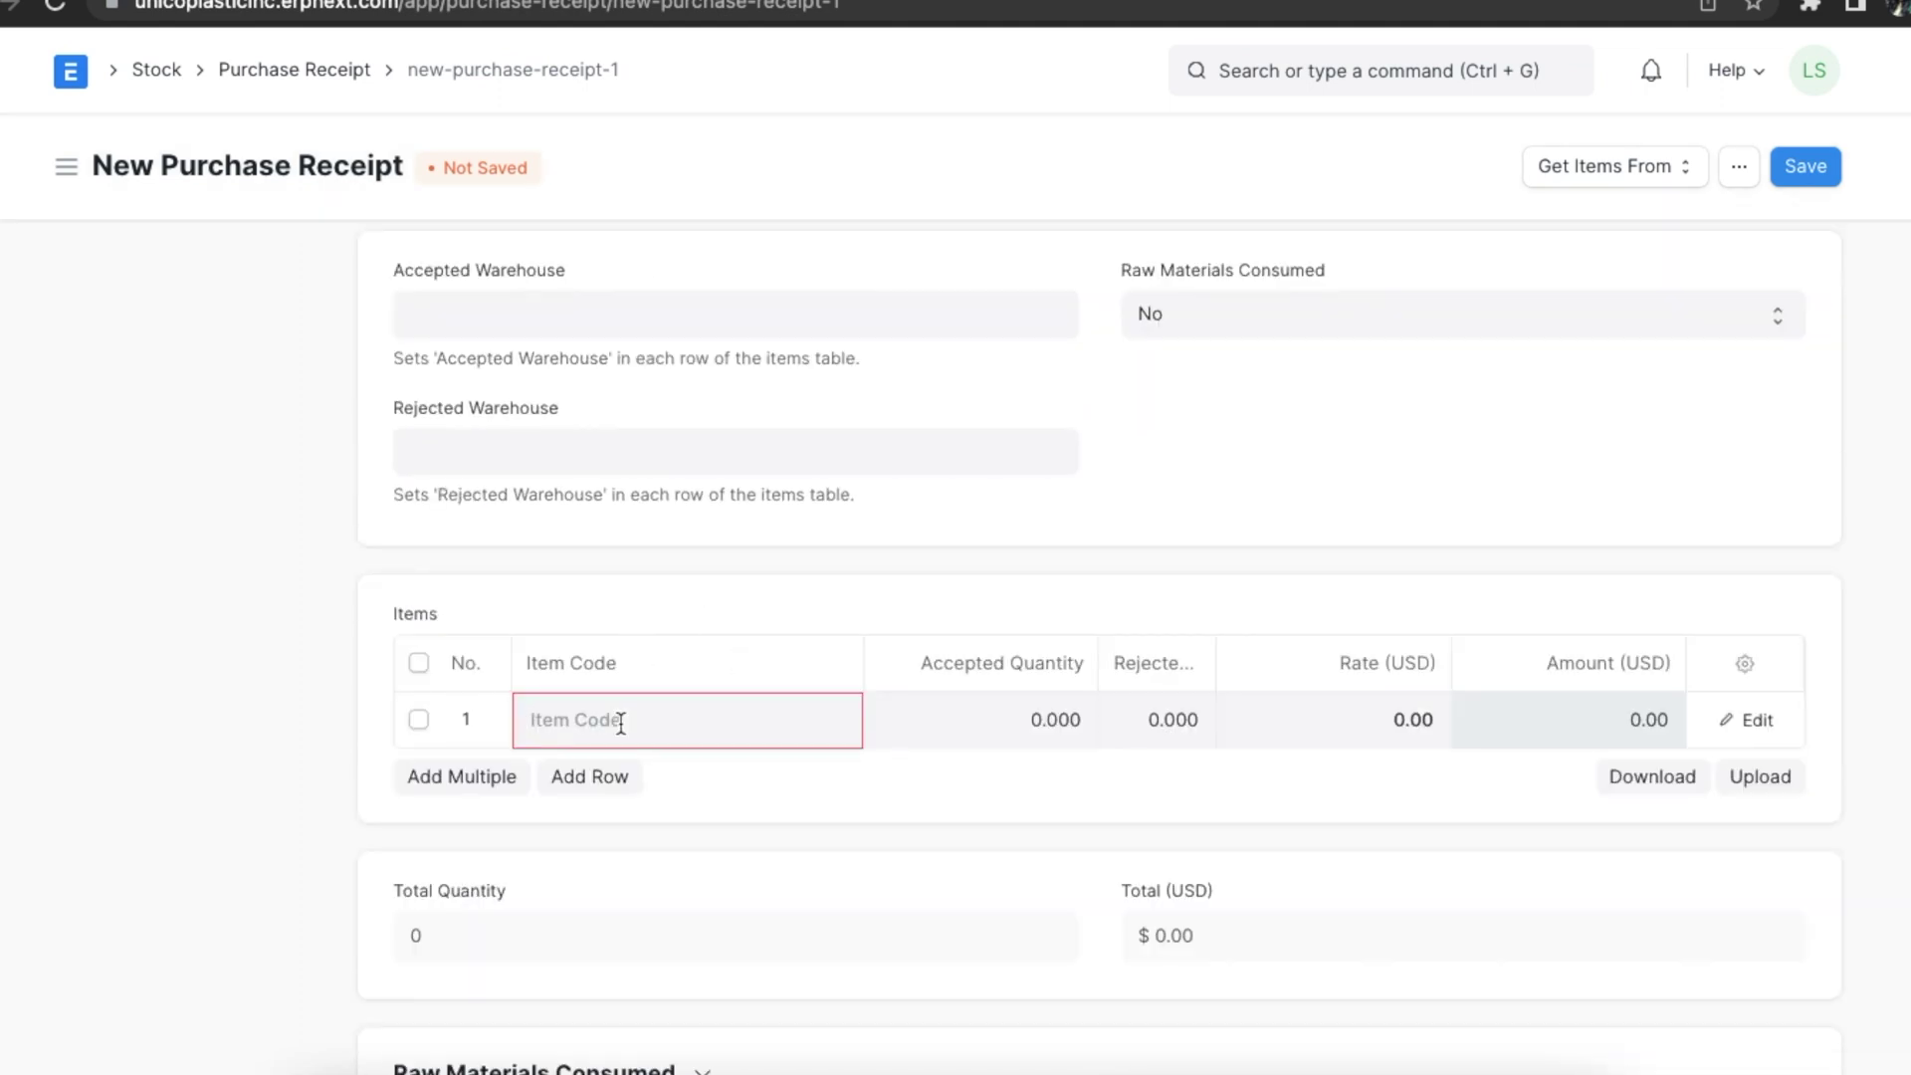
{"action": "type", "text": "1"}
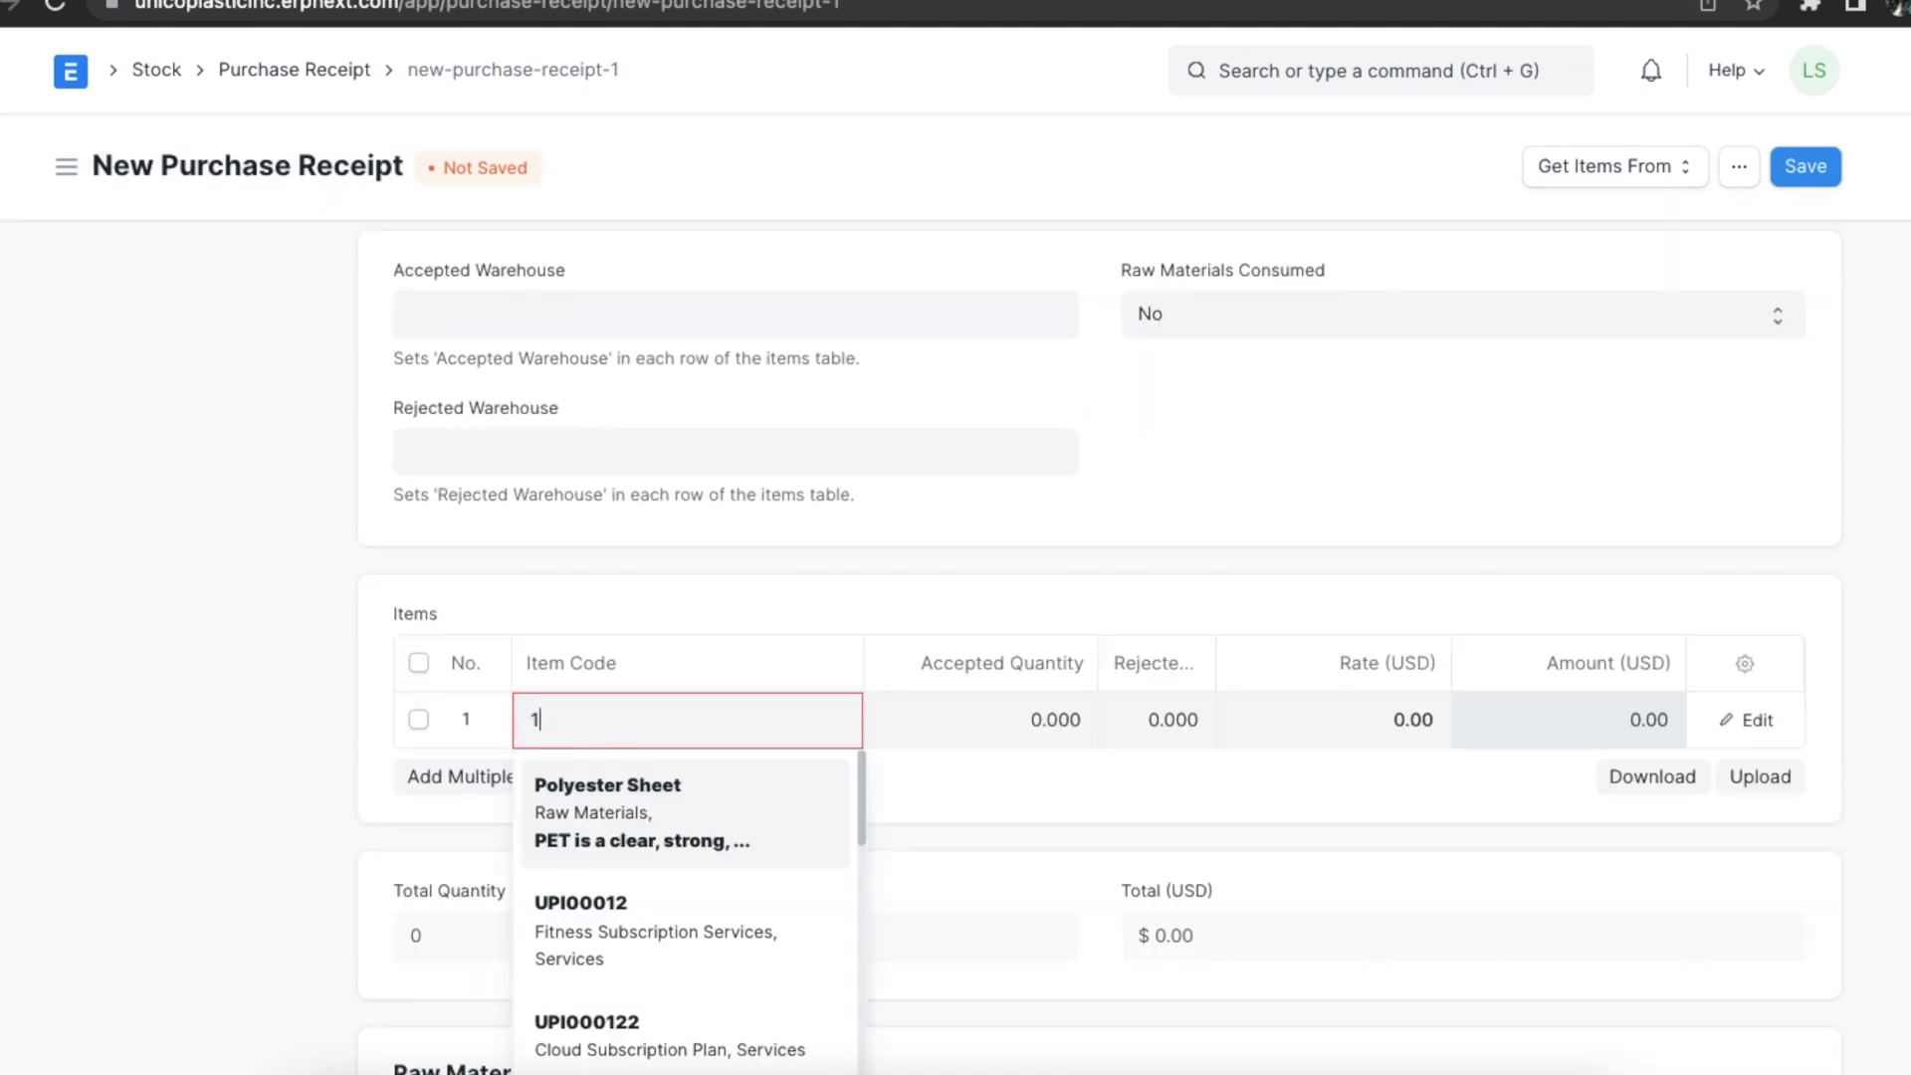
{"action": "left_click", "coordinate": [664, 826]}
{"action": "left_click", "coordinate": [985, 719]}
{"action": "type", "text": "10"}
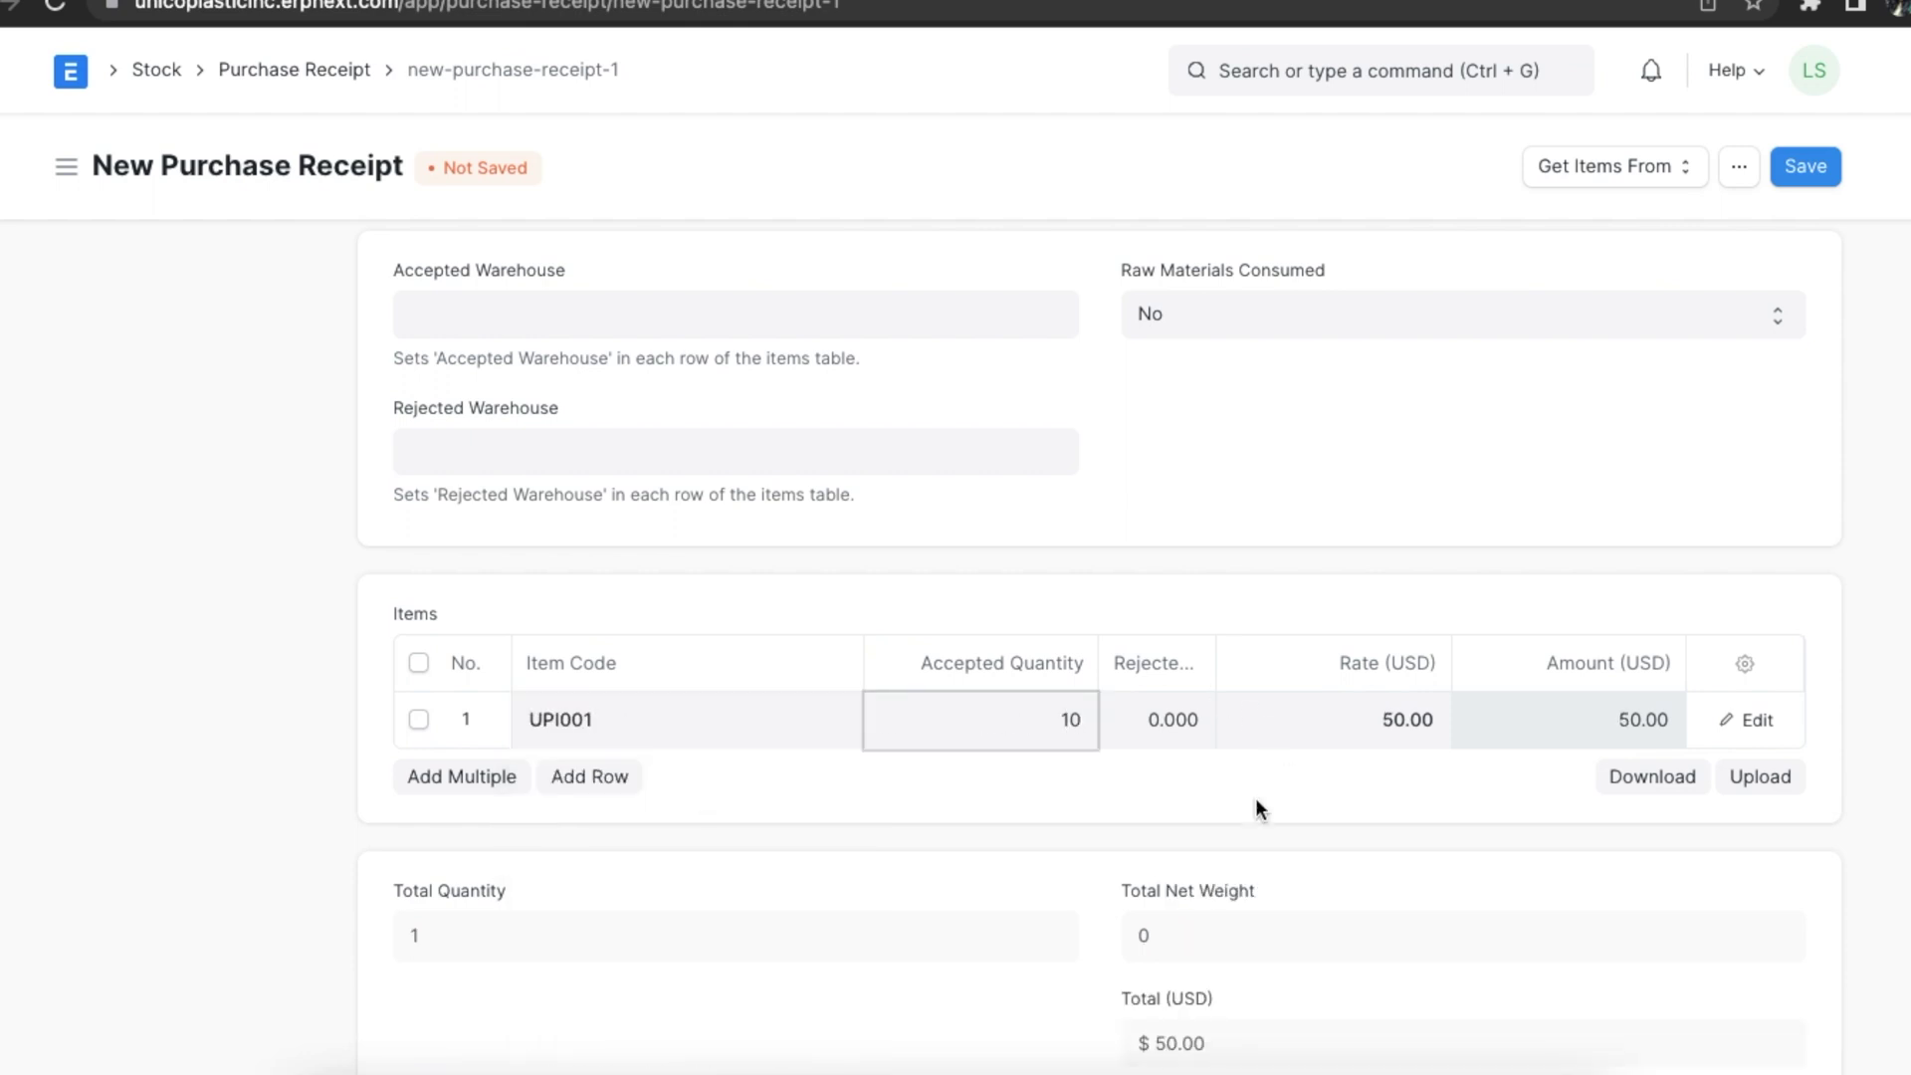
{"action": "left_click", "coordinate": [1310, 730]}
{"action": "type", "text": "200"}
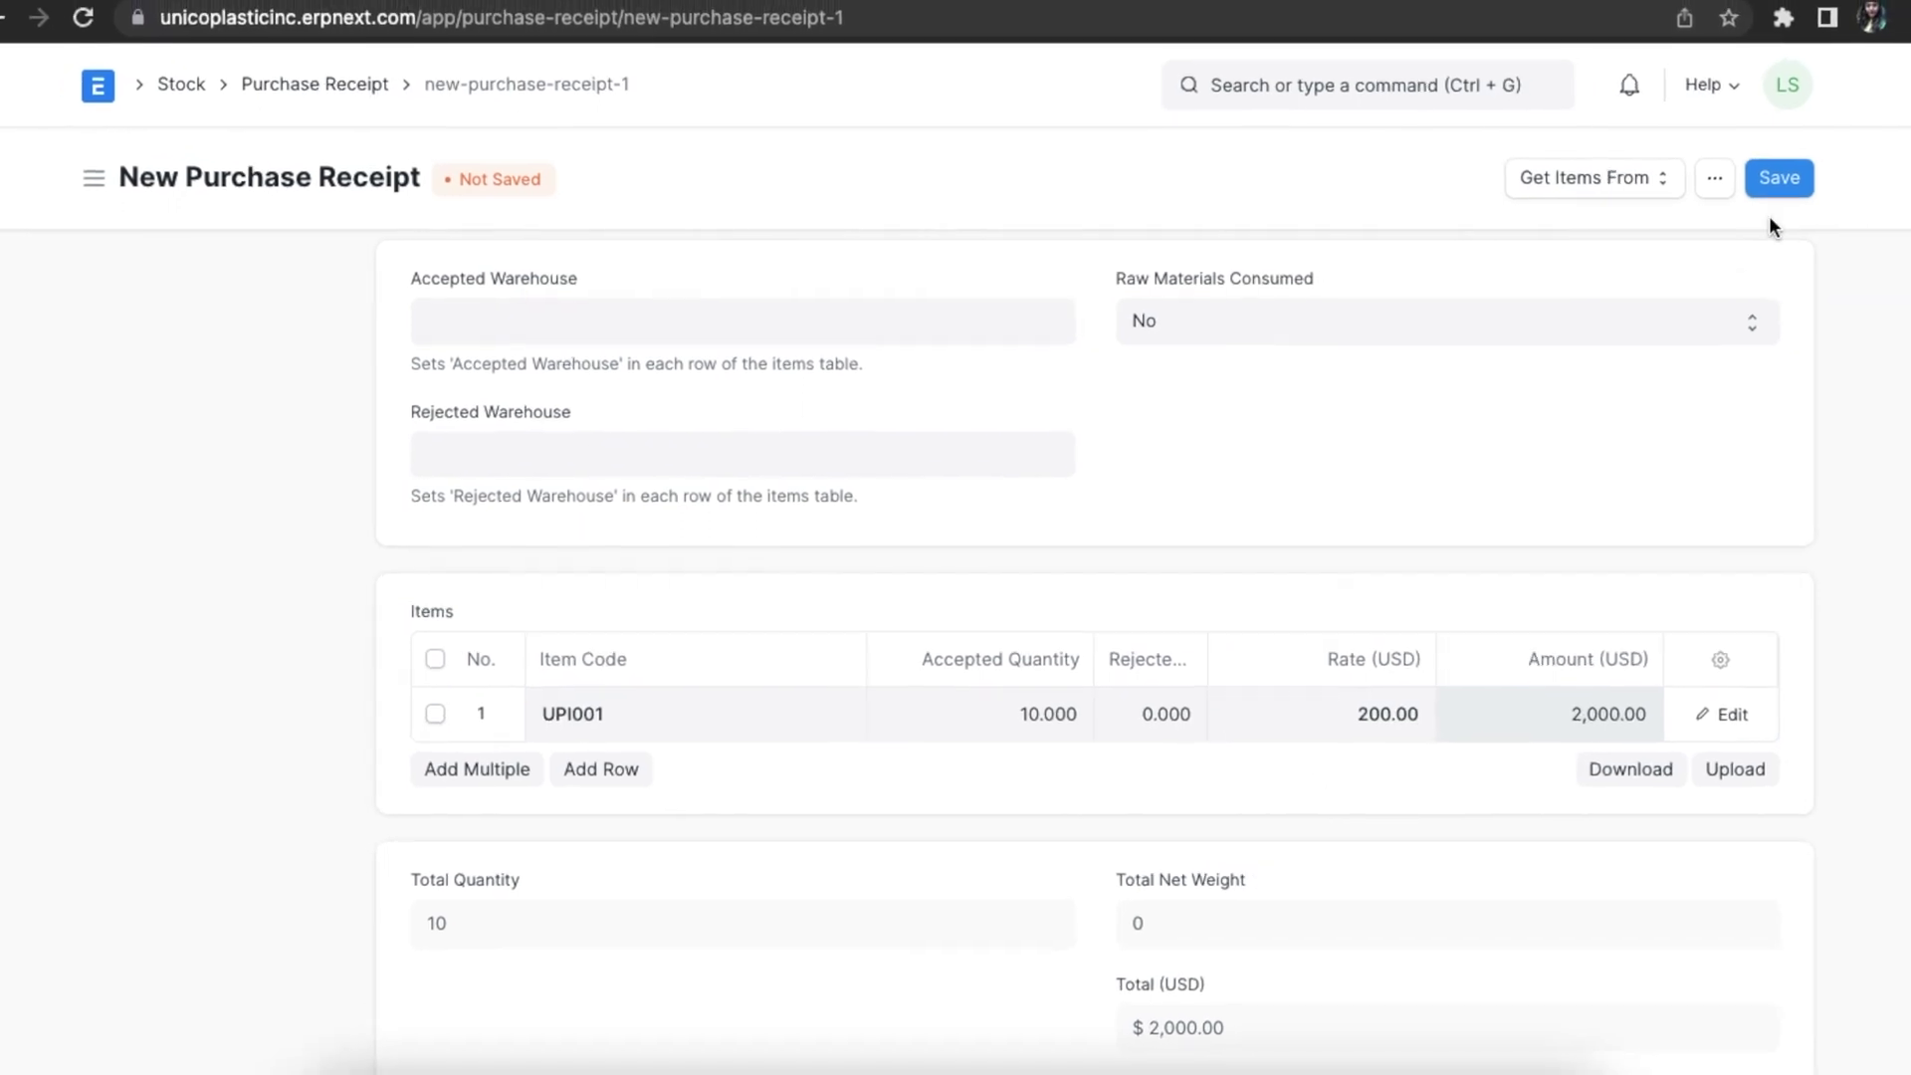
{"action": "left_click", "coordinate": [1791, 171]}
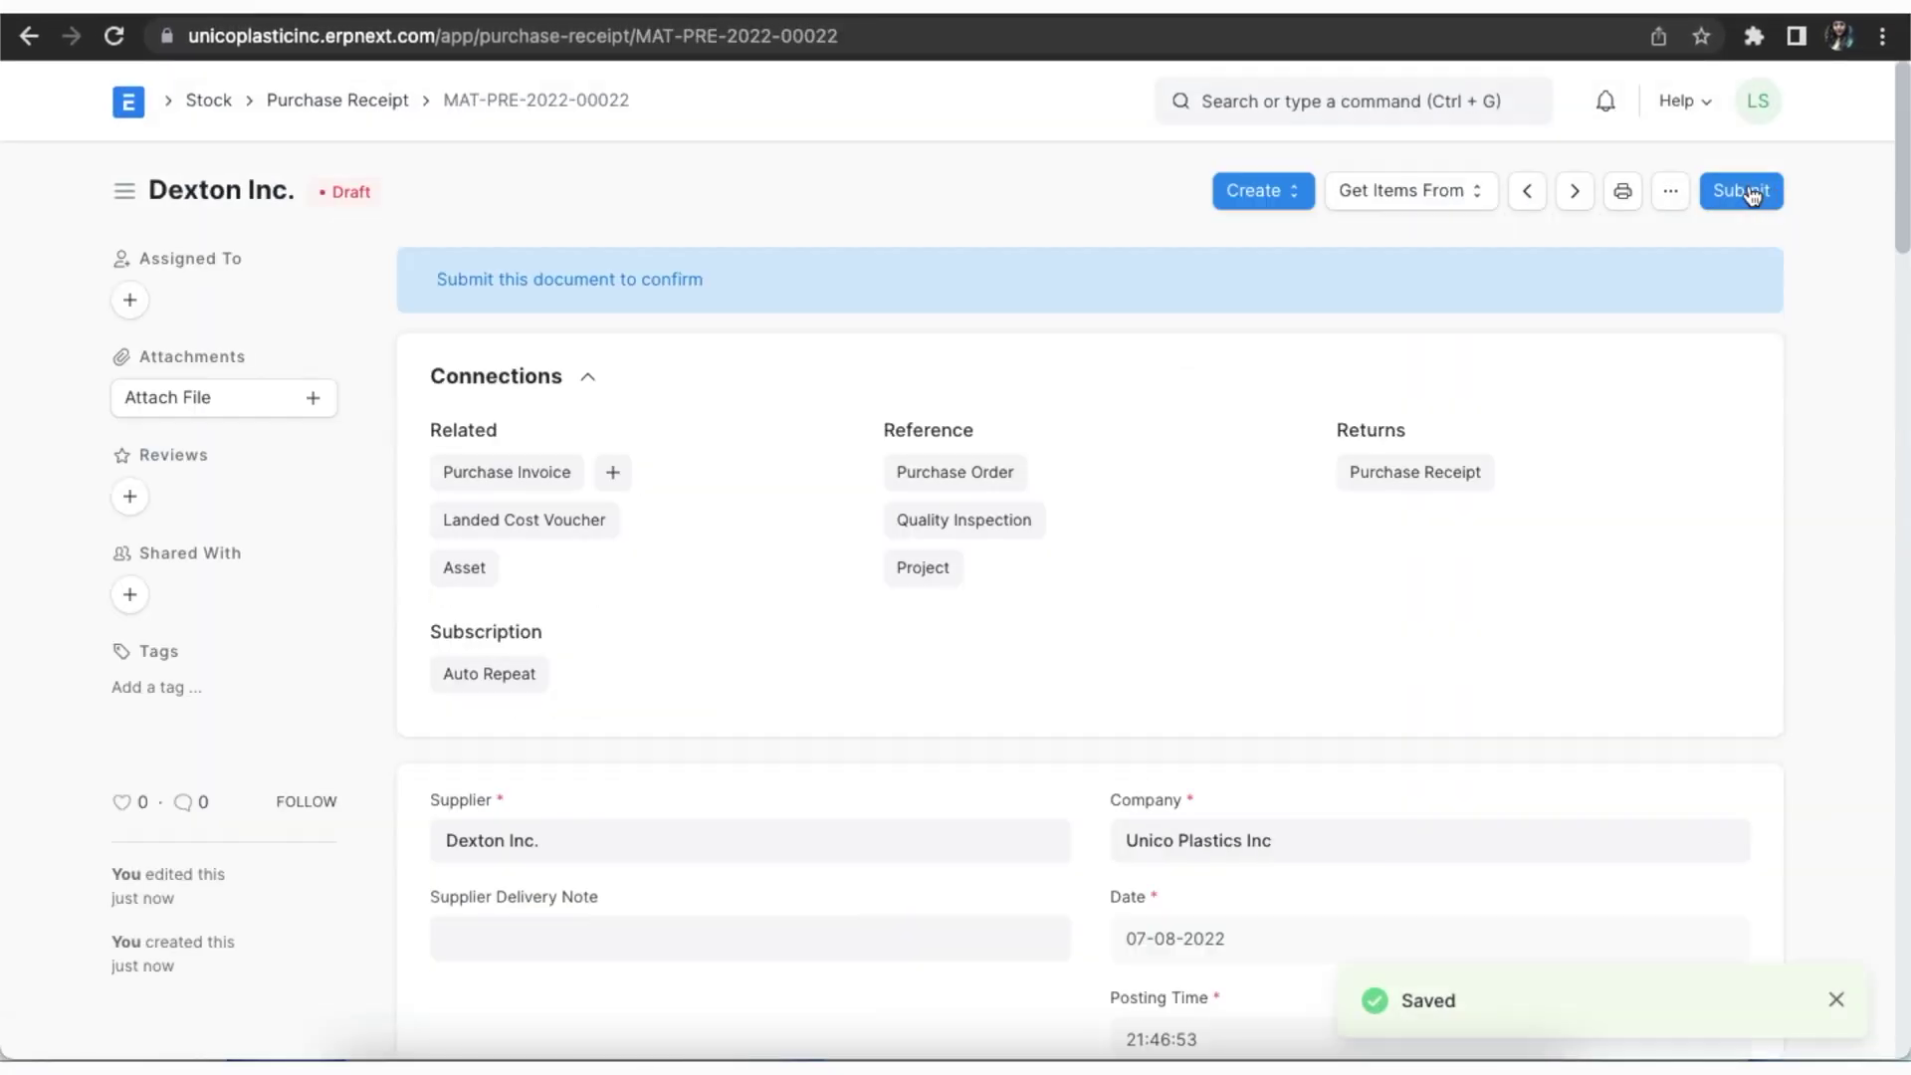
Submit receipt MAT-PRE-2022-00022, then create and submit its purchase return MAT-PRE-2022-00023 for -10 units
{"action": "left_click", "coordinate": [1737, 194]}
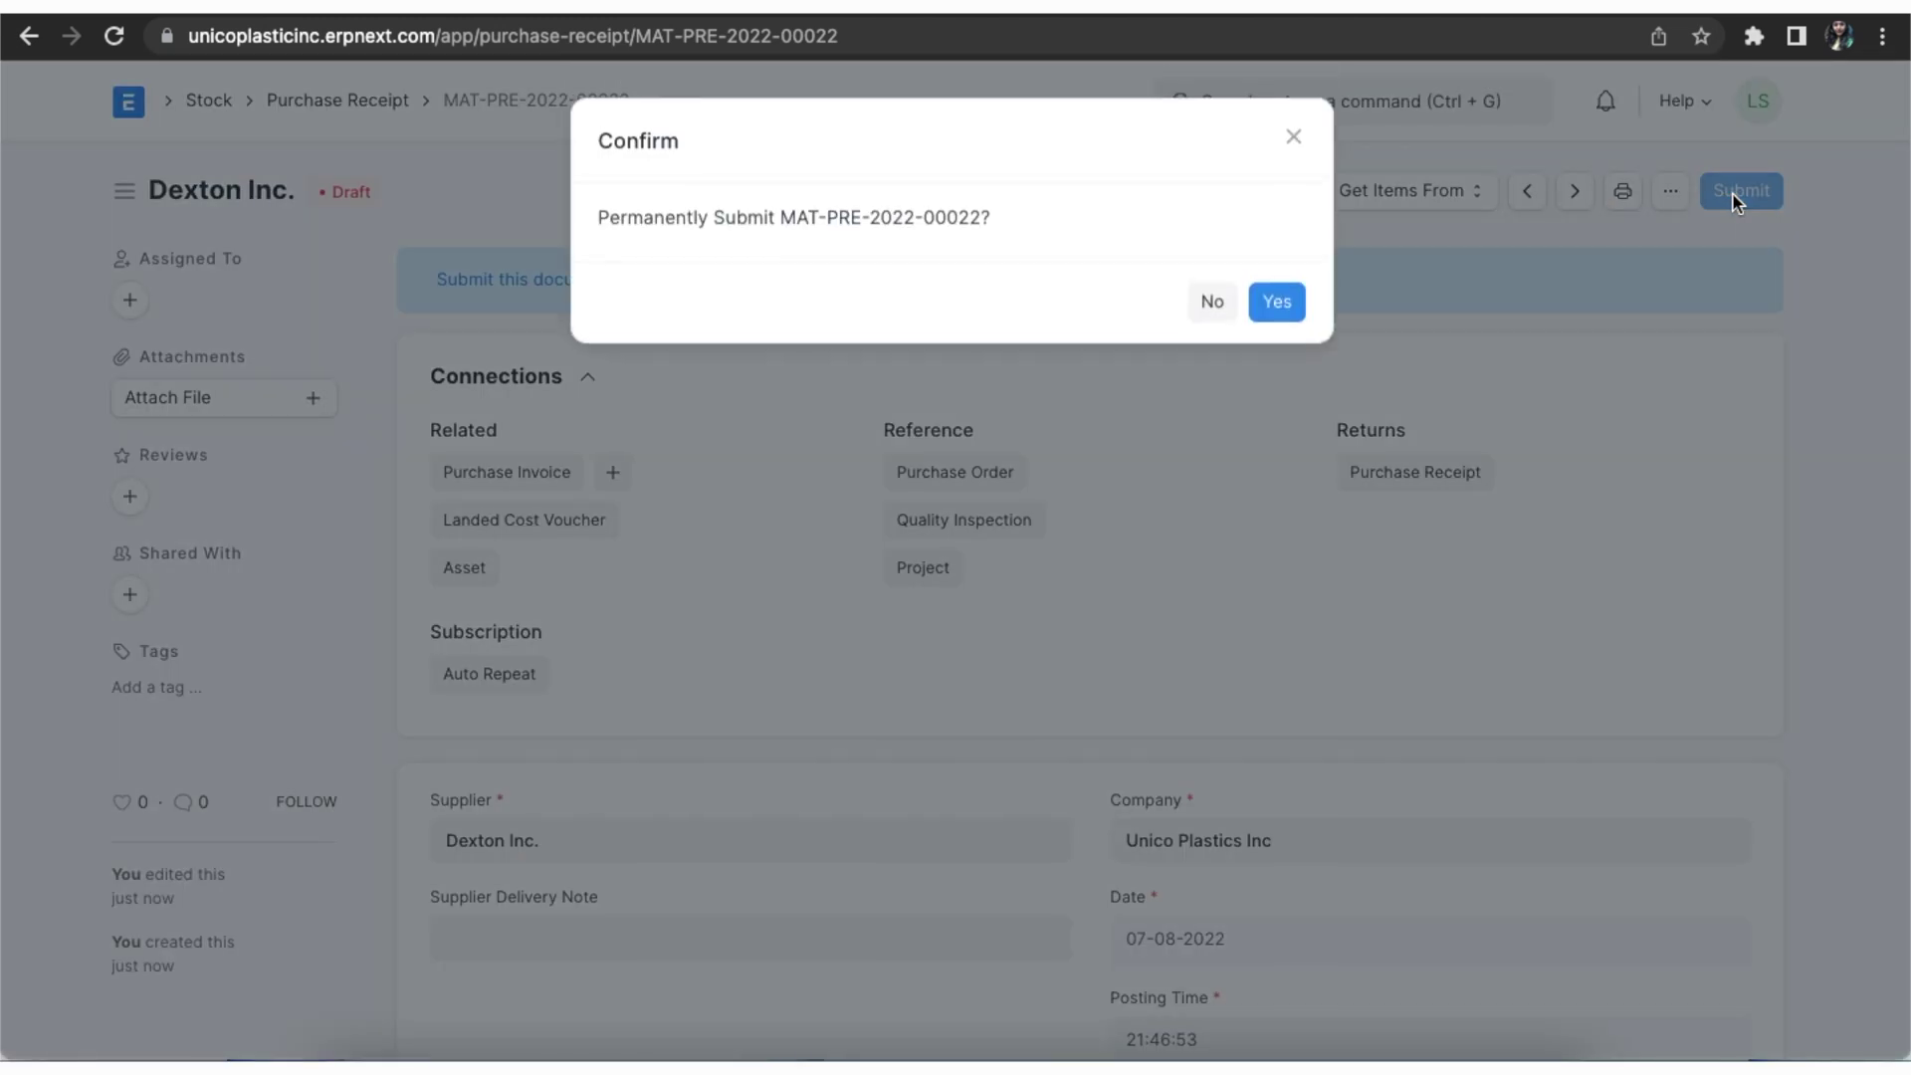
{"action": "left_click", "coordinate": [1279, 304]}
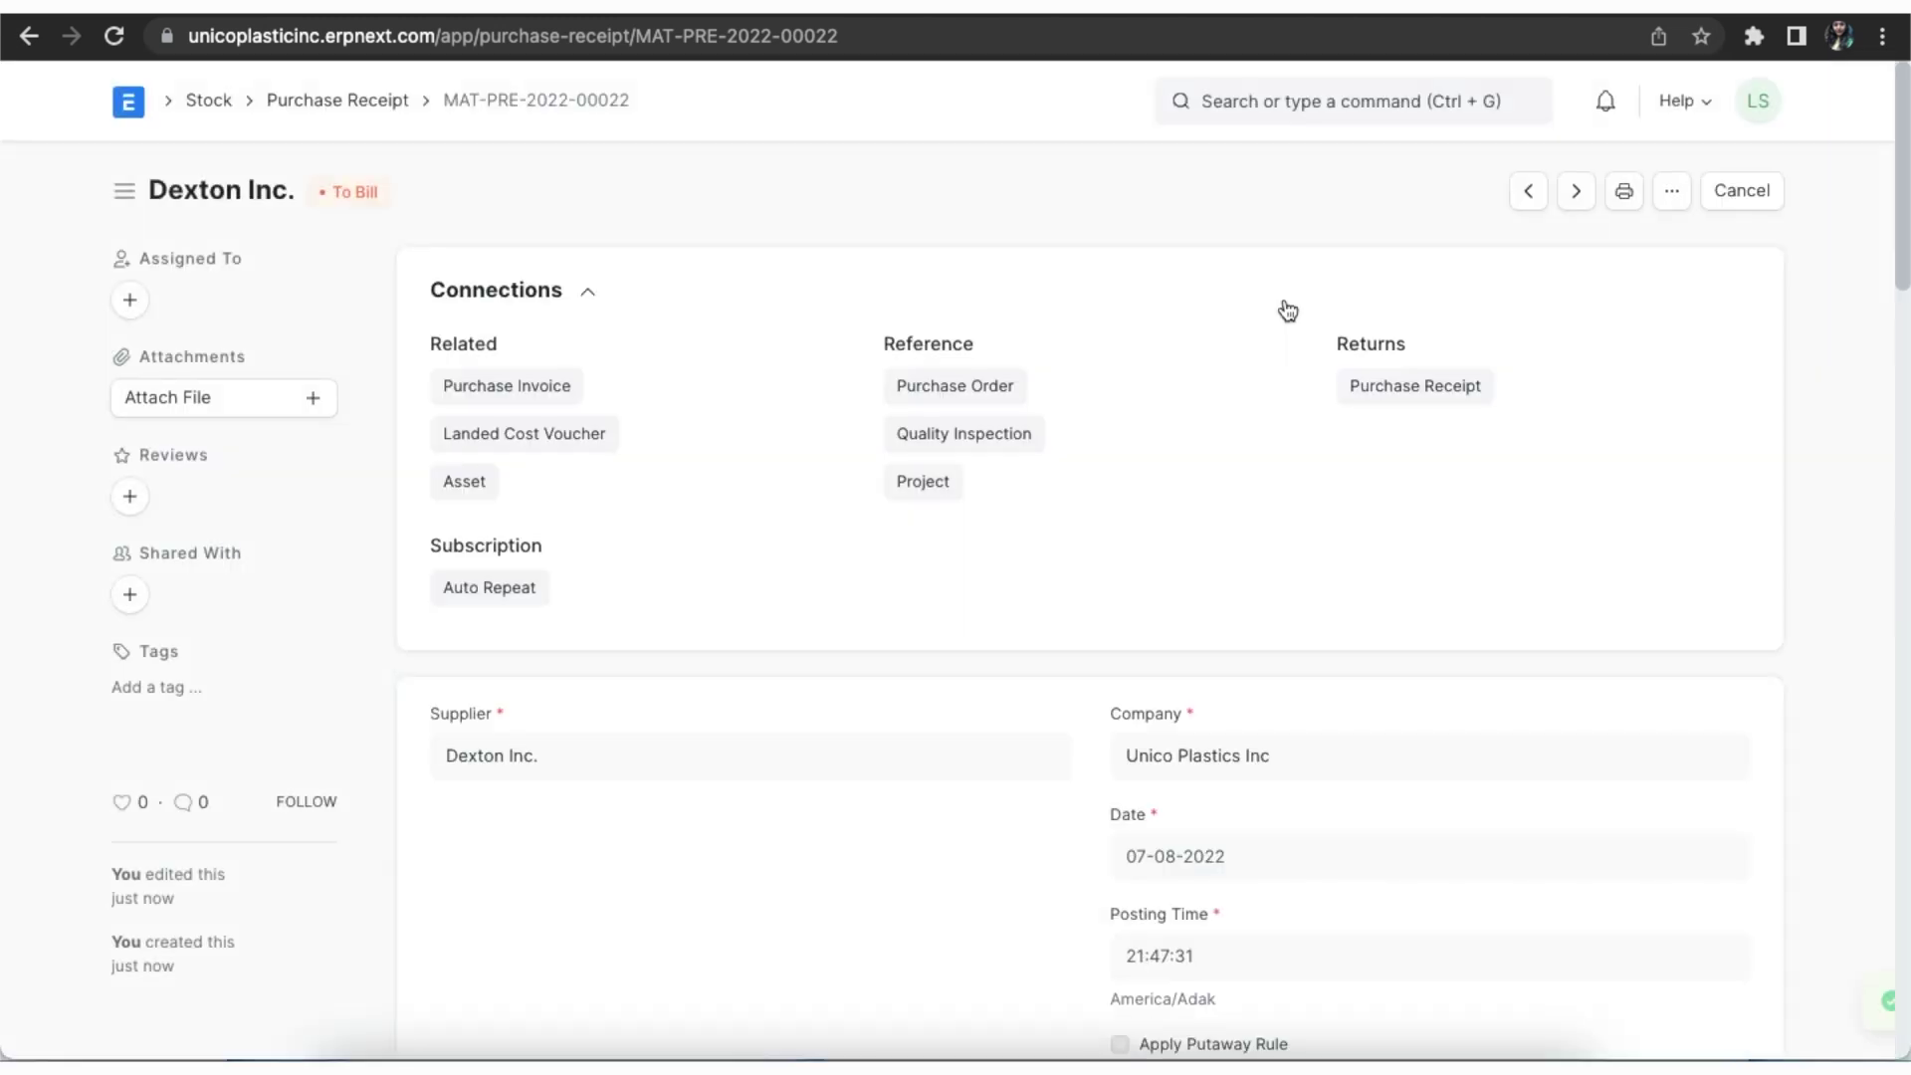
{"action": "left_click", "coordinate": [1456, 194]}
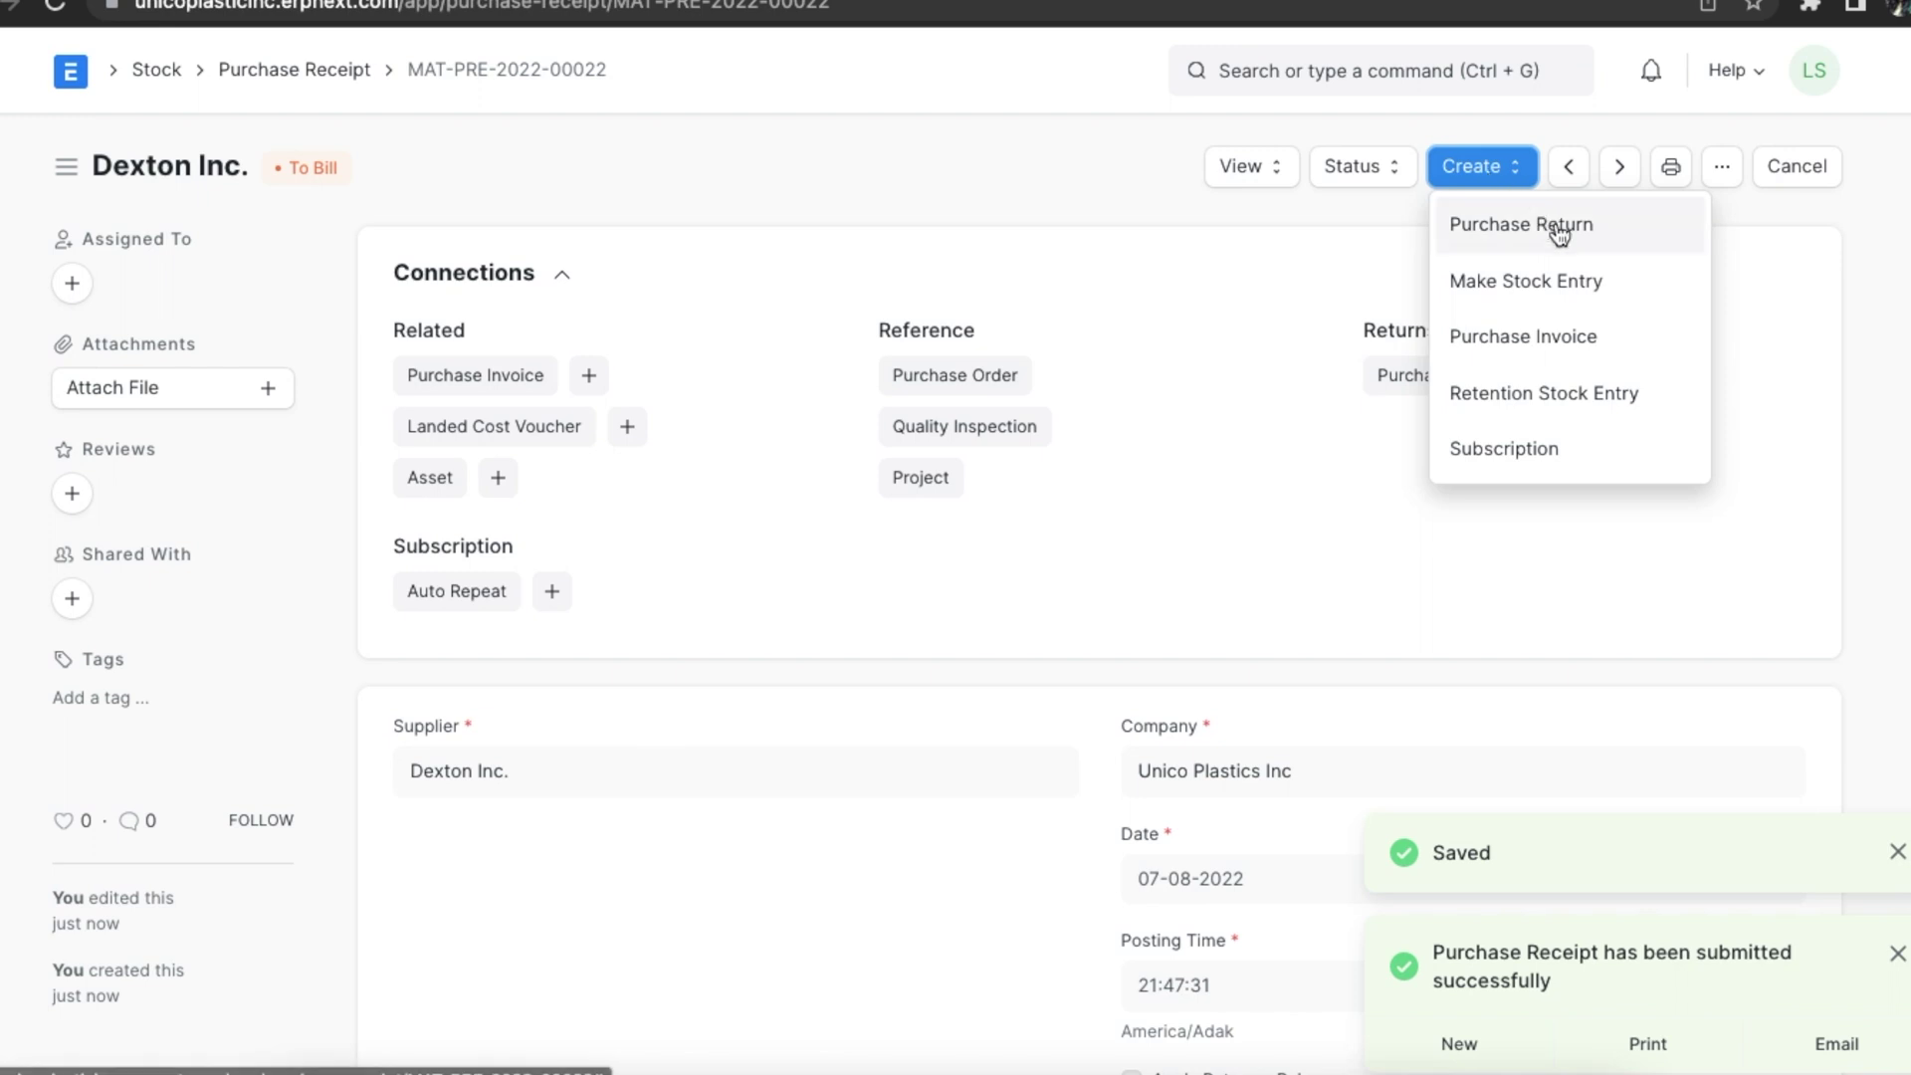
{"action": "left_click", "coordinate": [1633, 233]}
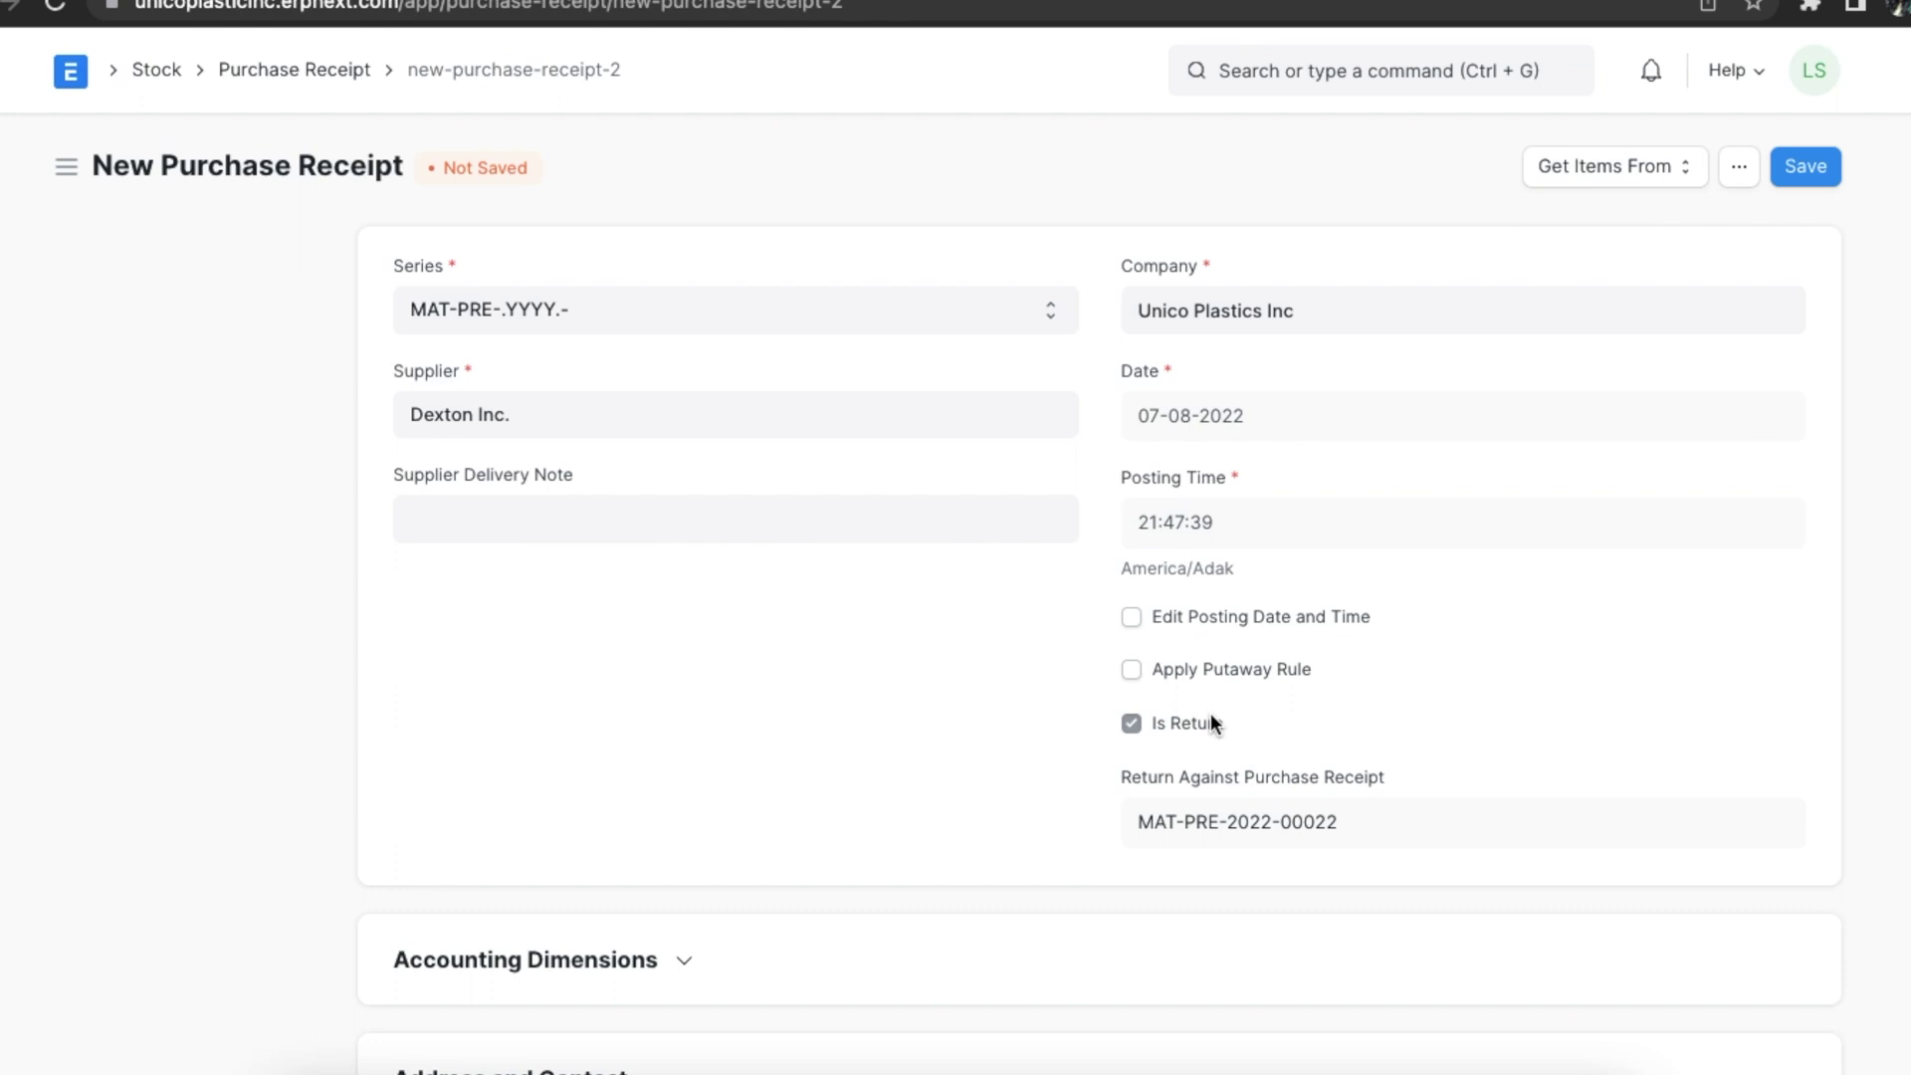
{"action": "scroll", "coordinate": [1158, 748], "scroll_direction": "down", "scroll_amount": 8}
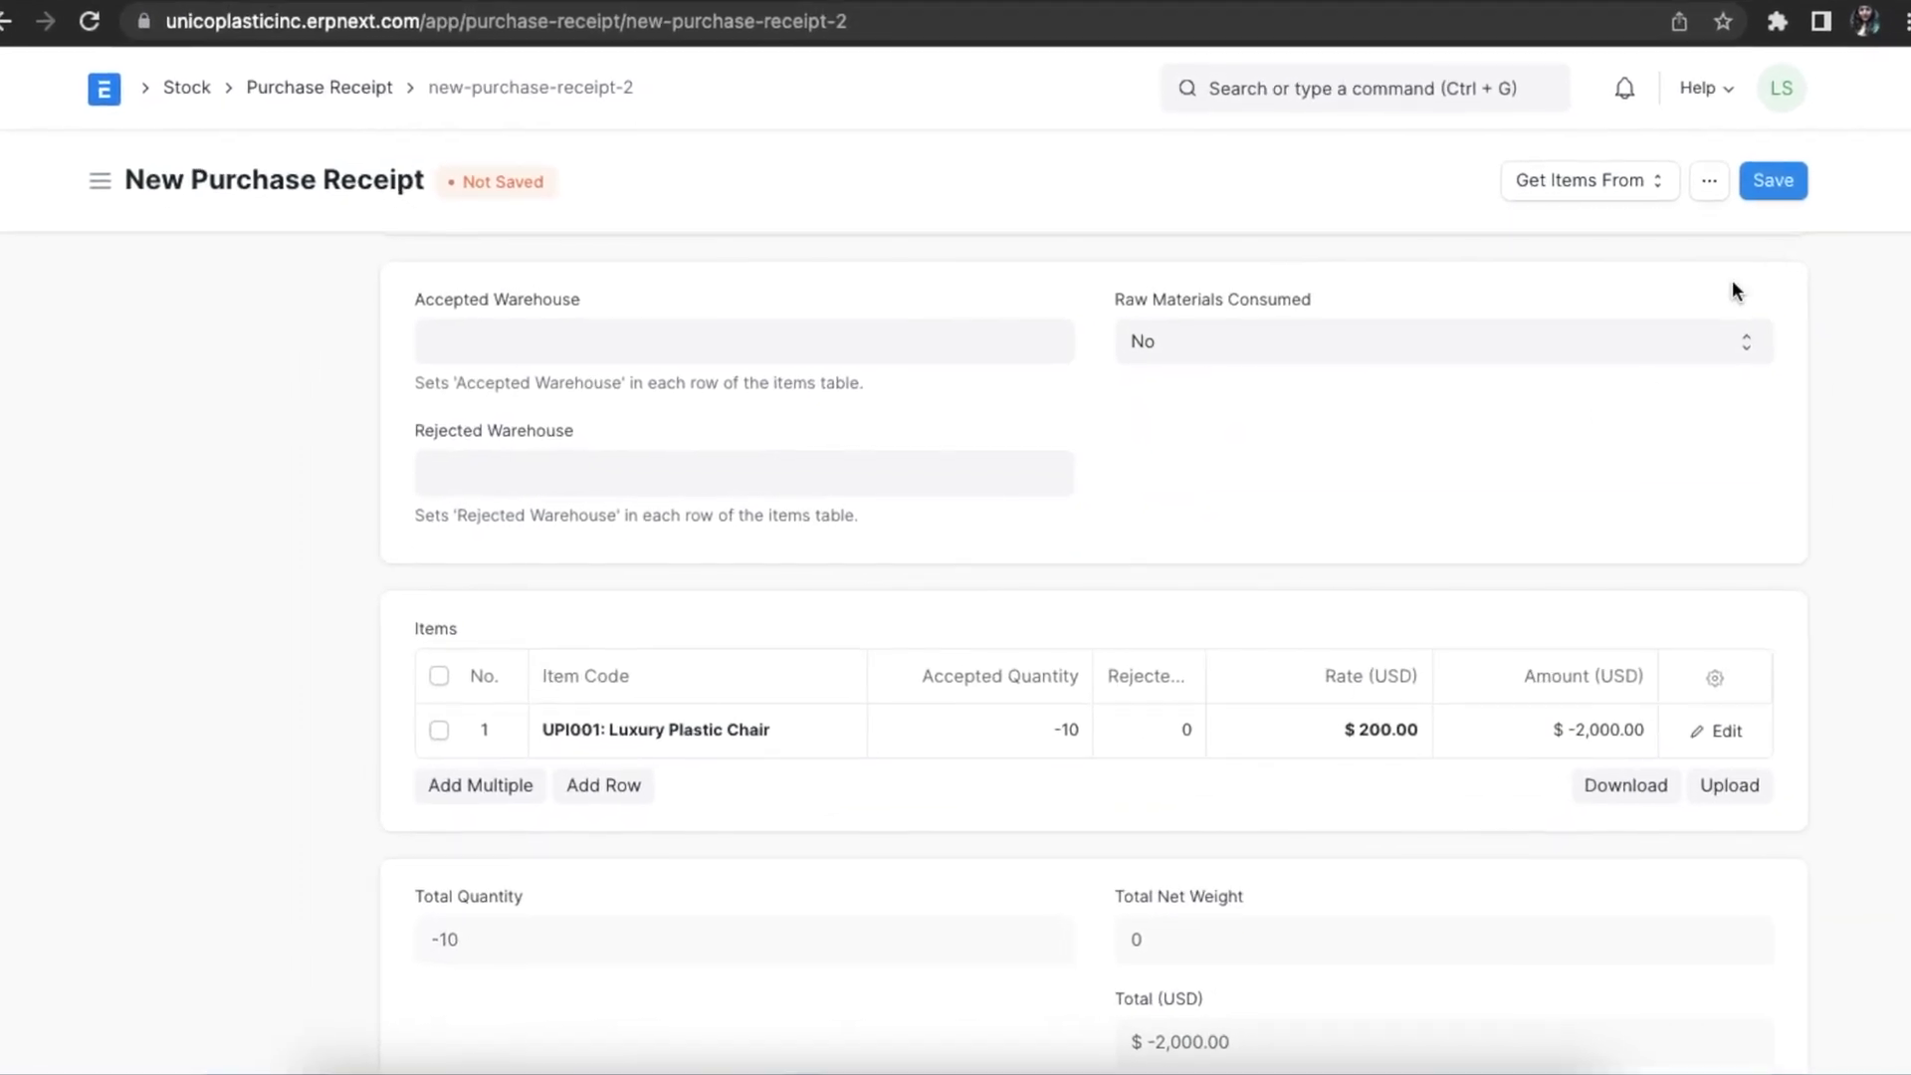
{"action": "left_click", "coordinate": [1775, 187]}
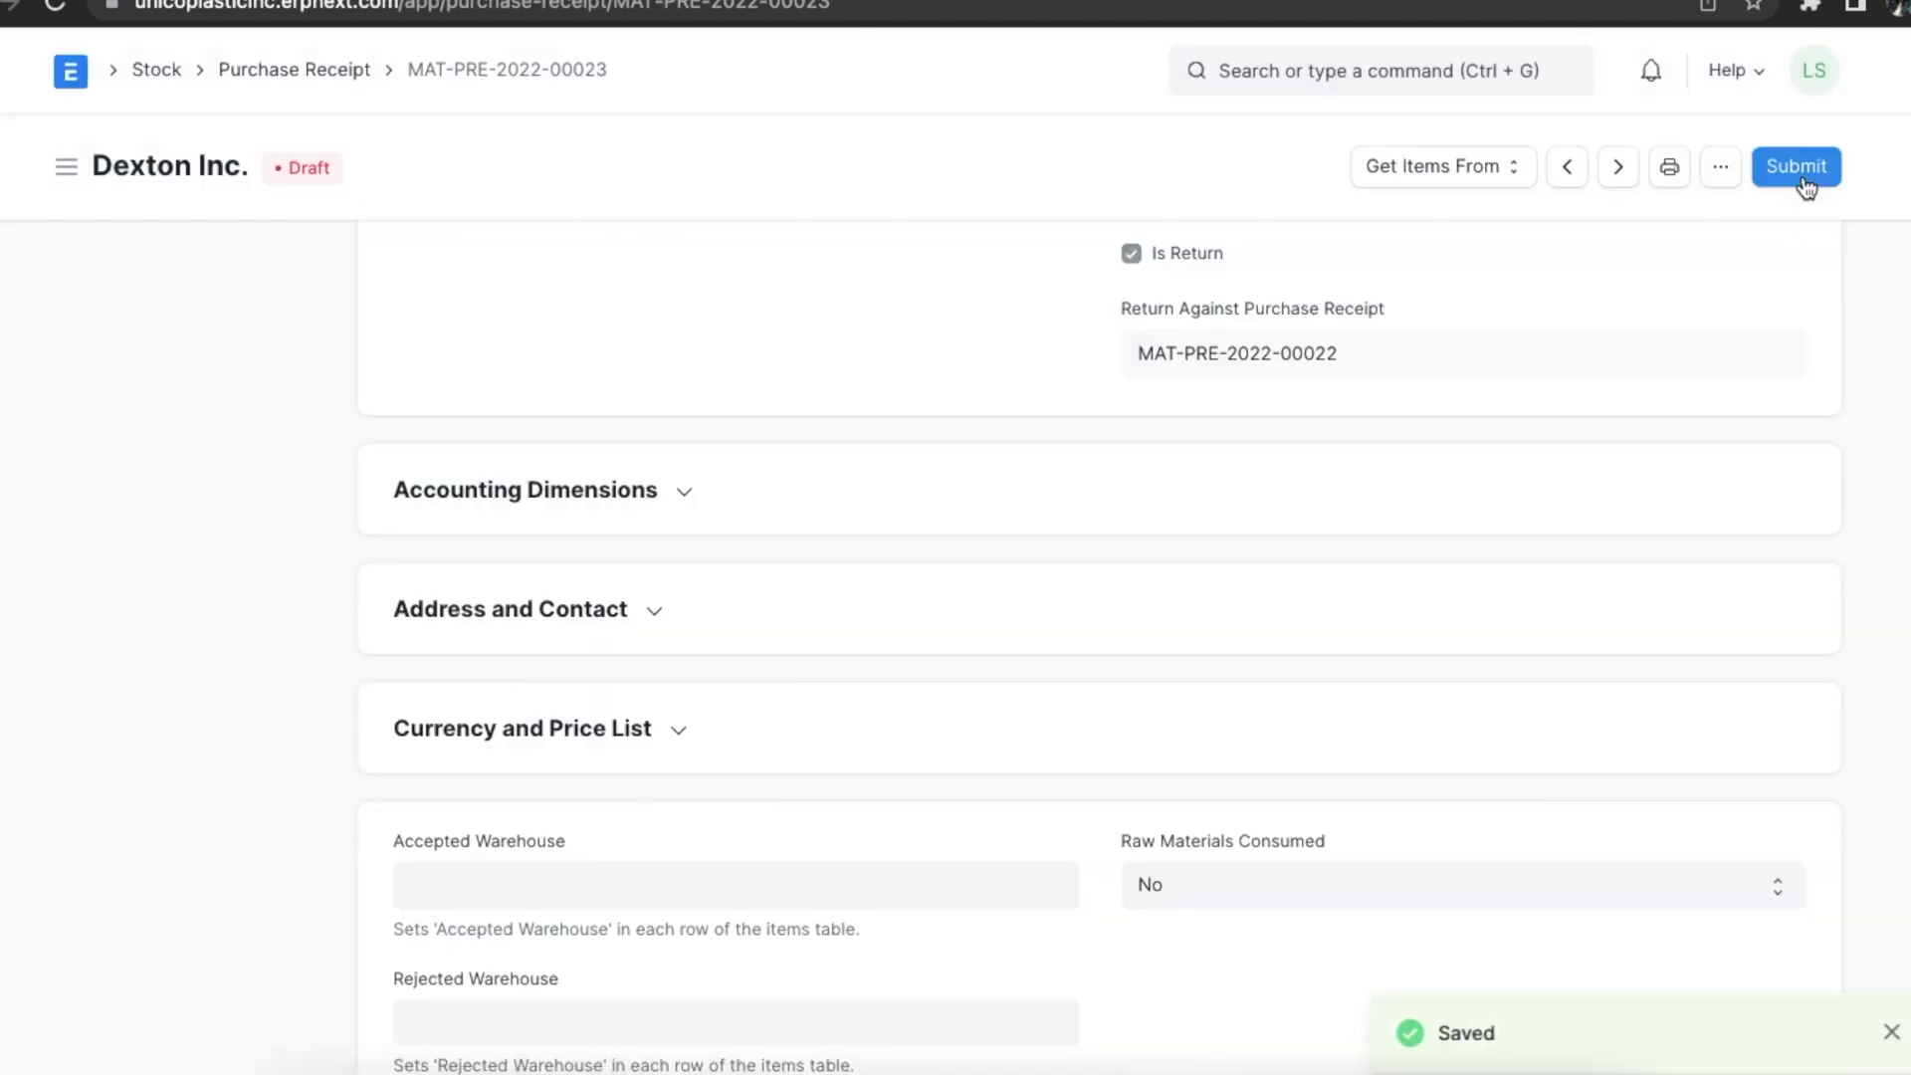
{"action": "left_click", "coordinate": [1802, 167]}
{"action": "left_click", "coordinate": [1284, 283]}
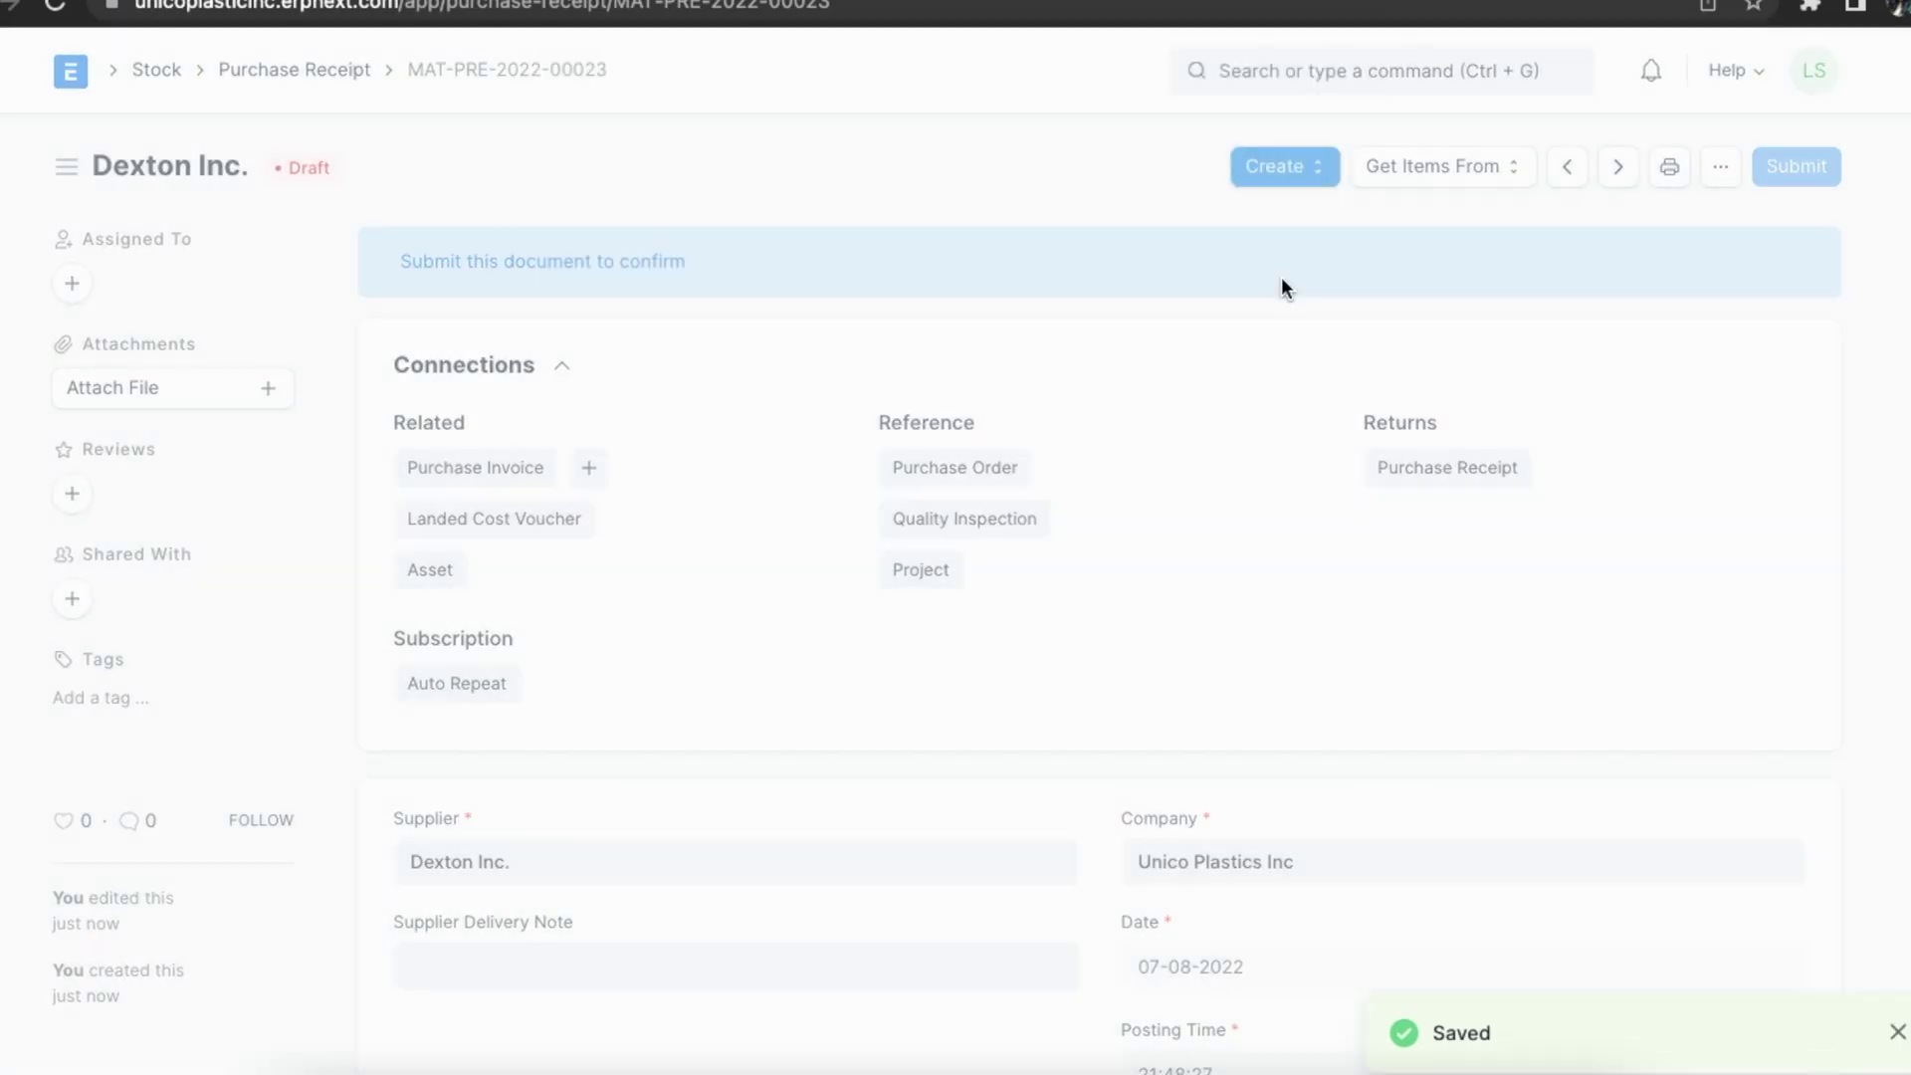
Check the return's stock ledger (-10 units, balance 890) and its accounting ledger
{"action": "left_click", "coordinate": [1483, 169]}
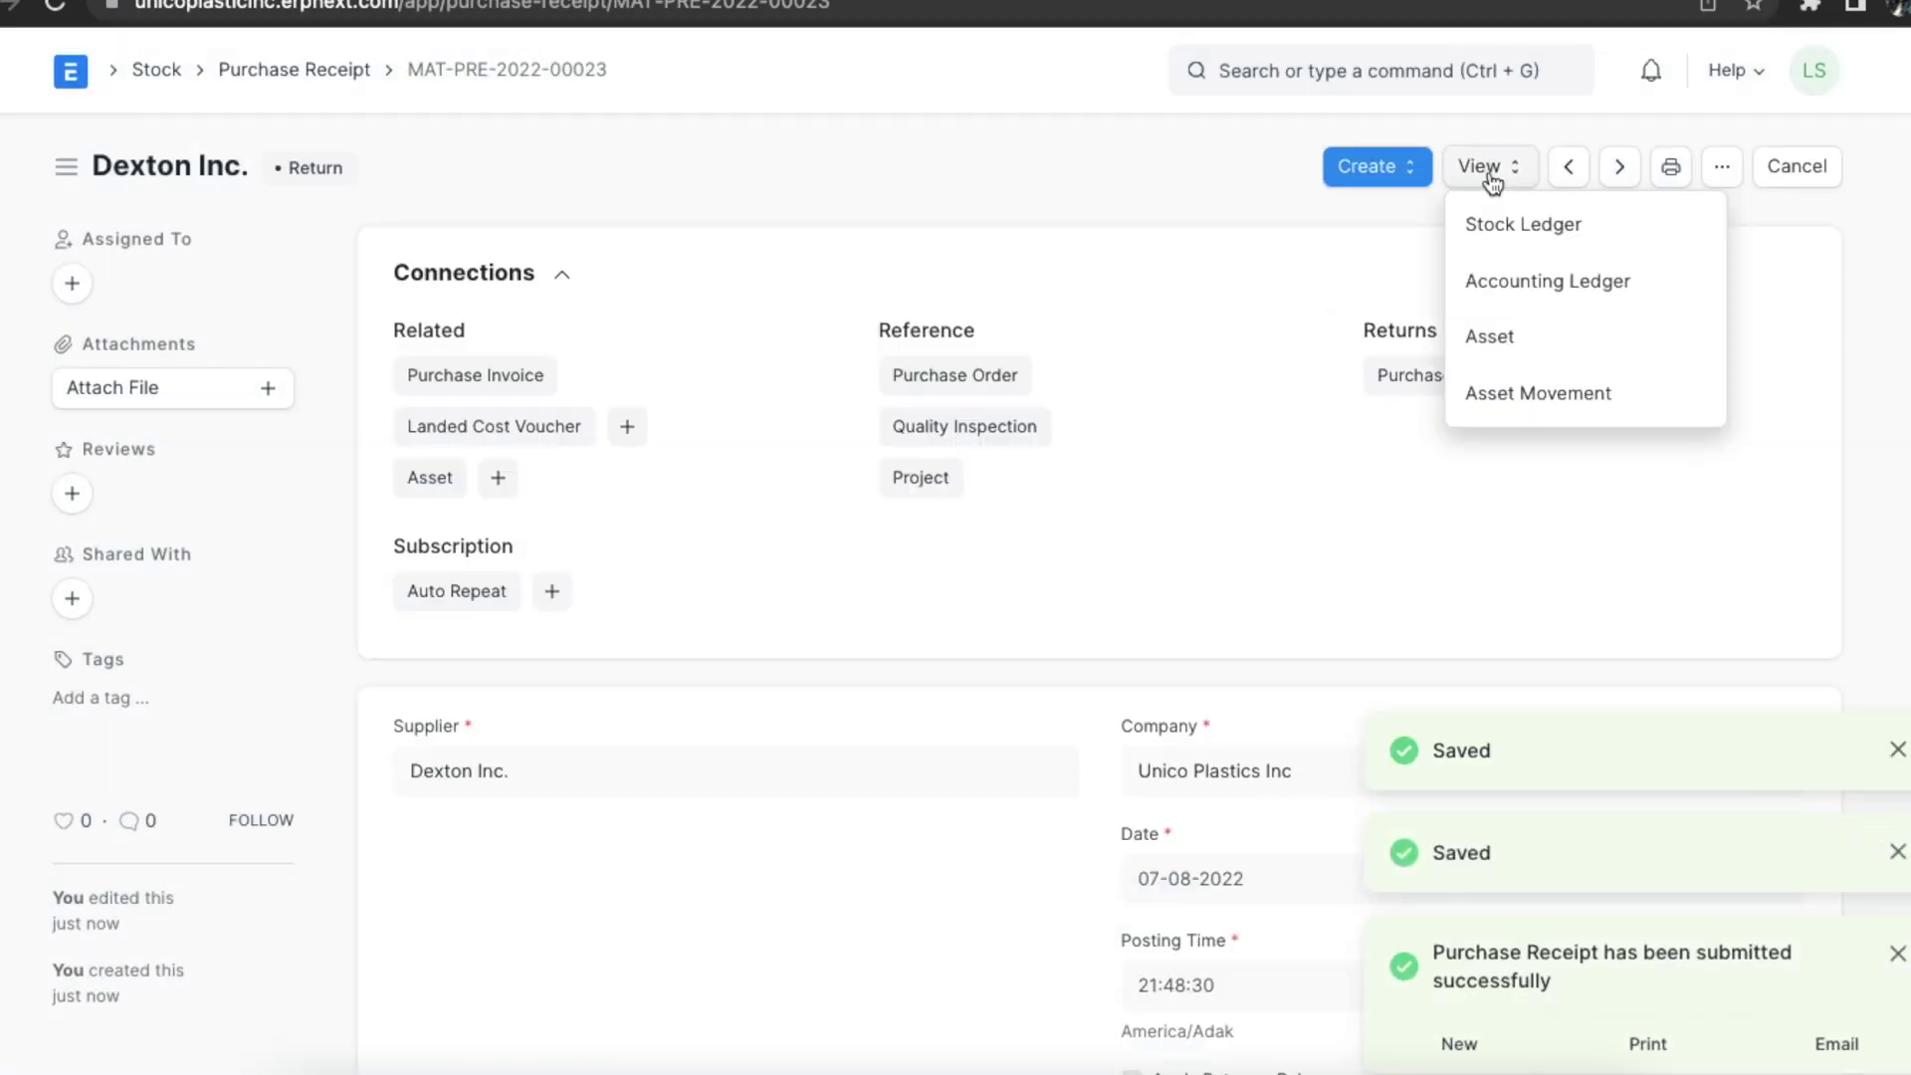
{"action": "left_click", "coordinate": [1620, 227]}
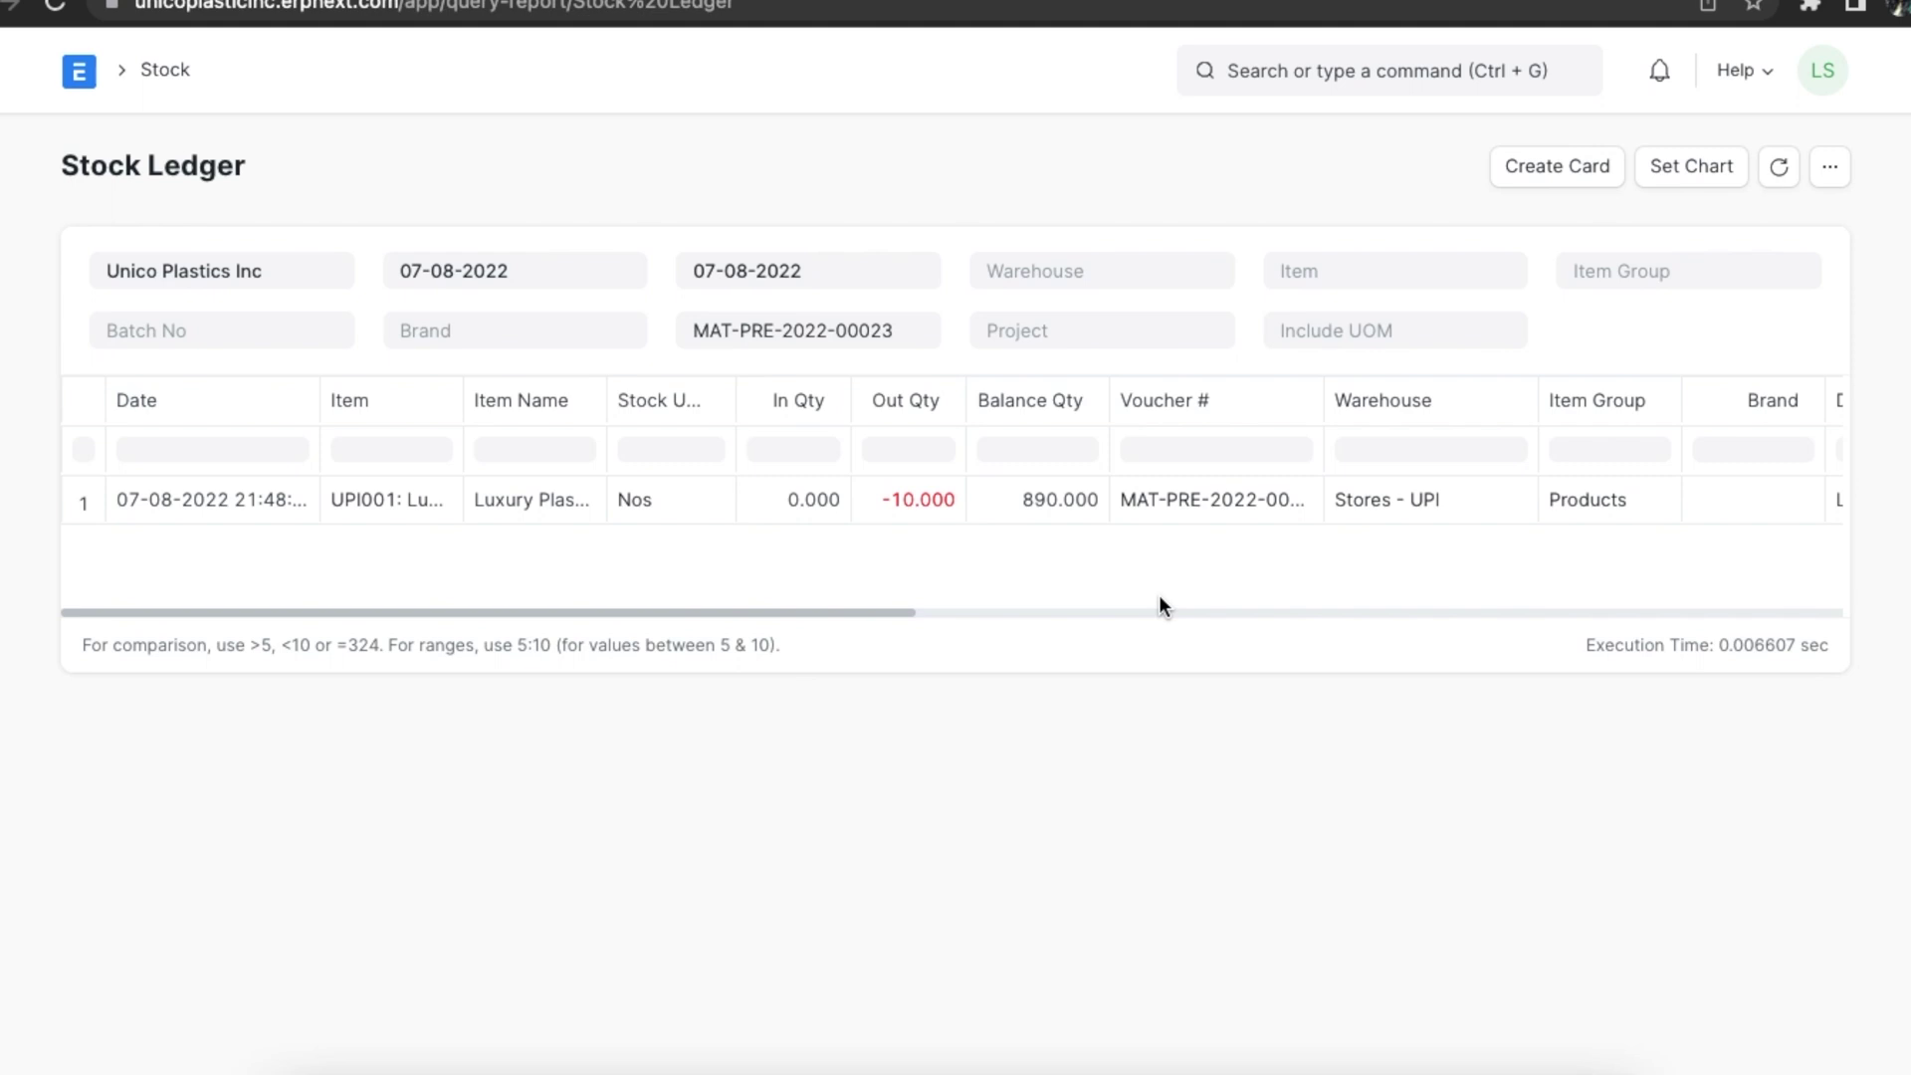
{"action": "key", "text": "alt+Left"}
{"action": "left_click", "coordinate": [1471, 178]}
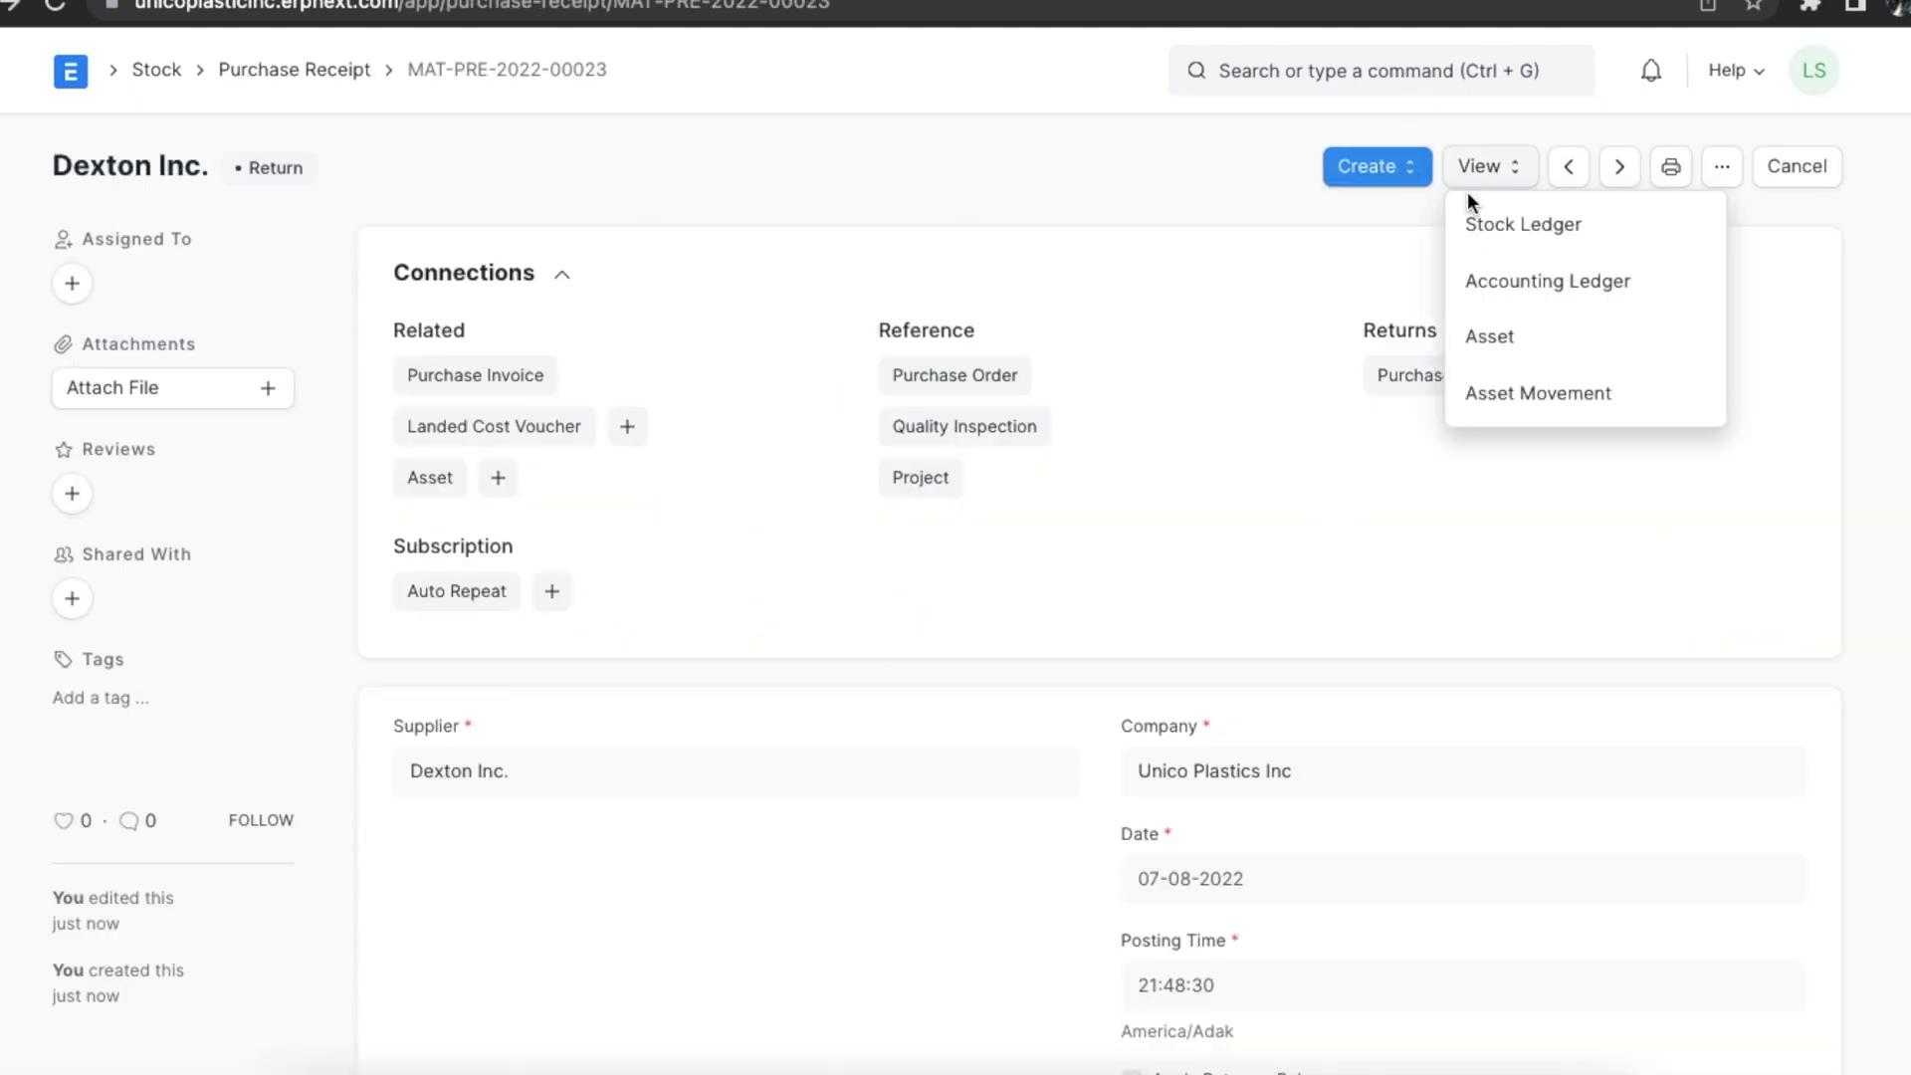
{"action": "left_click", "coordinate": [1497, 294]}
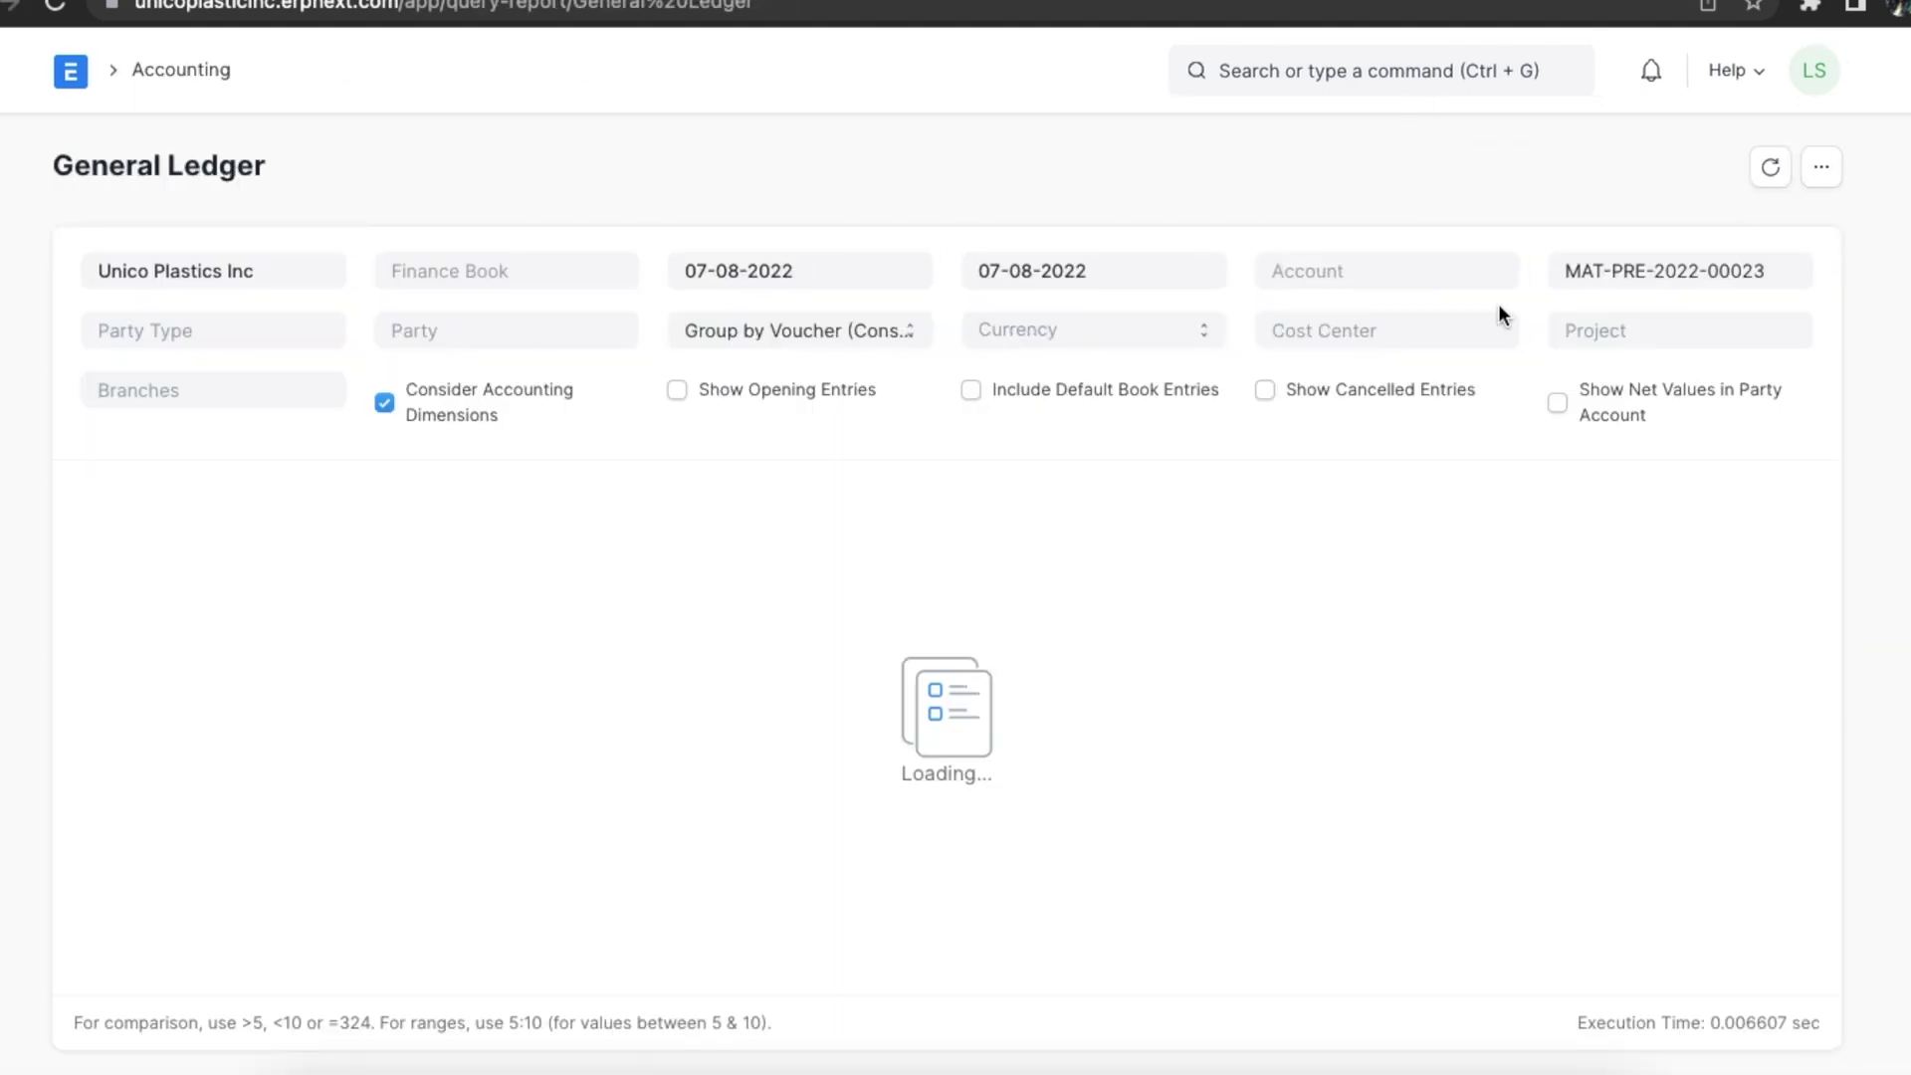